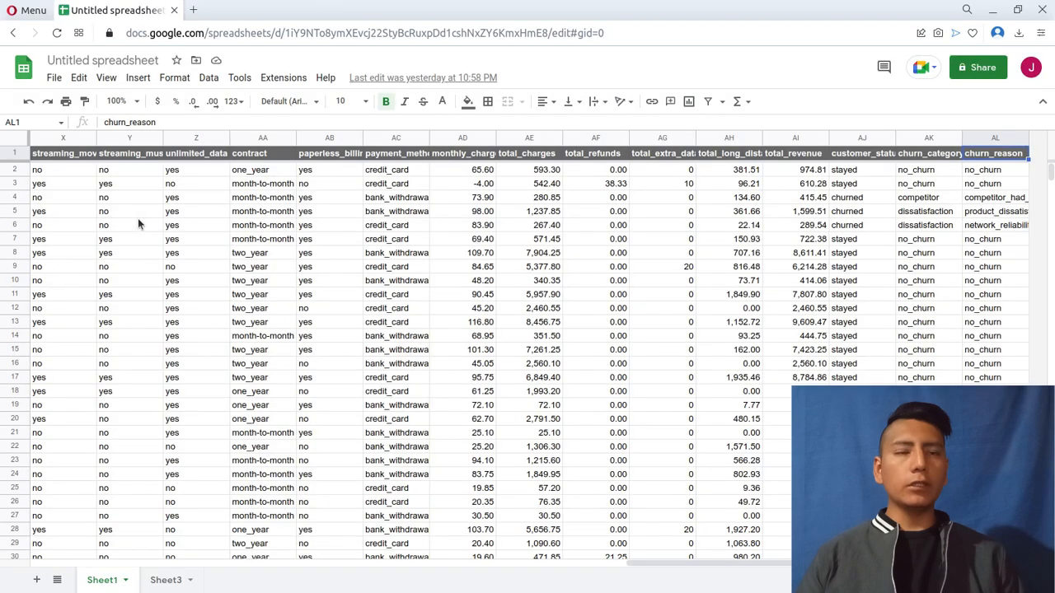
Examine the customer_status column on Sheet1 for the different status values it contains.
{"action": "left_click", "coordinate": [858, 172]}
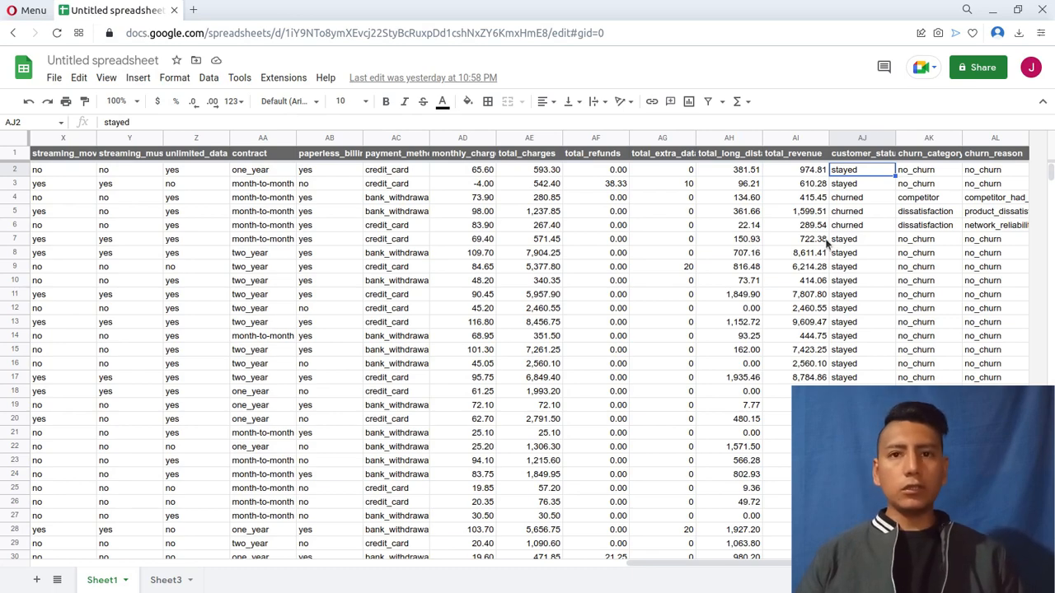
{"action": "scroll", "coordinate": [827, 239], "scroll_direction": "down", "scroll_amount": 5}
{"action": "scroll", "coordinate": [827, 238], "scroll_direction": "up", "scroll_amount": 5}
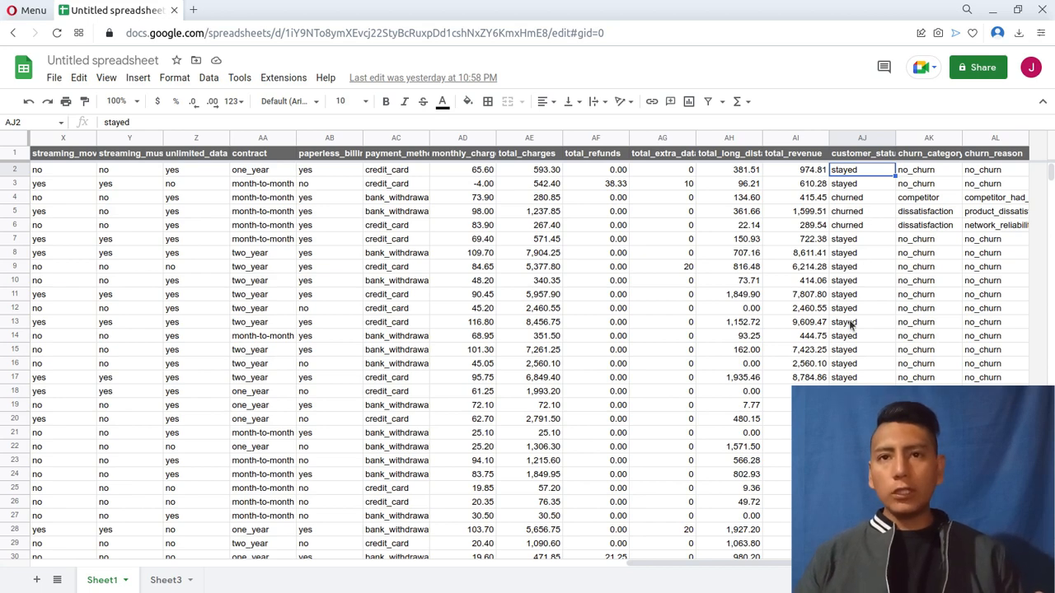
{"action": "scroll", "coordinate": [852, 325], "scroll_direction": "down", "scroll_amount": 2}
{"action": "scroll", "coordinate": [853, 346], "scroll_direction": "up", "scroll_amount": 2}
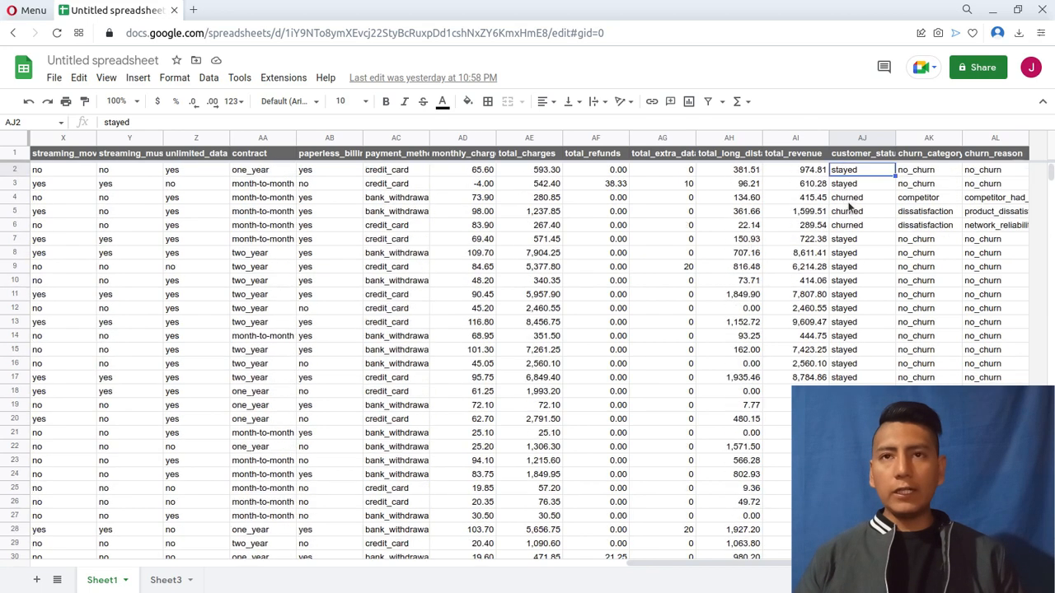
{"action": "scroll", "coordinate": [856, 363], "scroll_direction": "down", "scroll_amount": 2}
{"action": "left_click", "coordinate": [855, 324]}
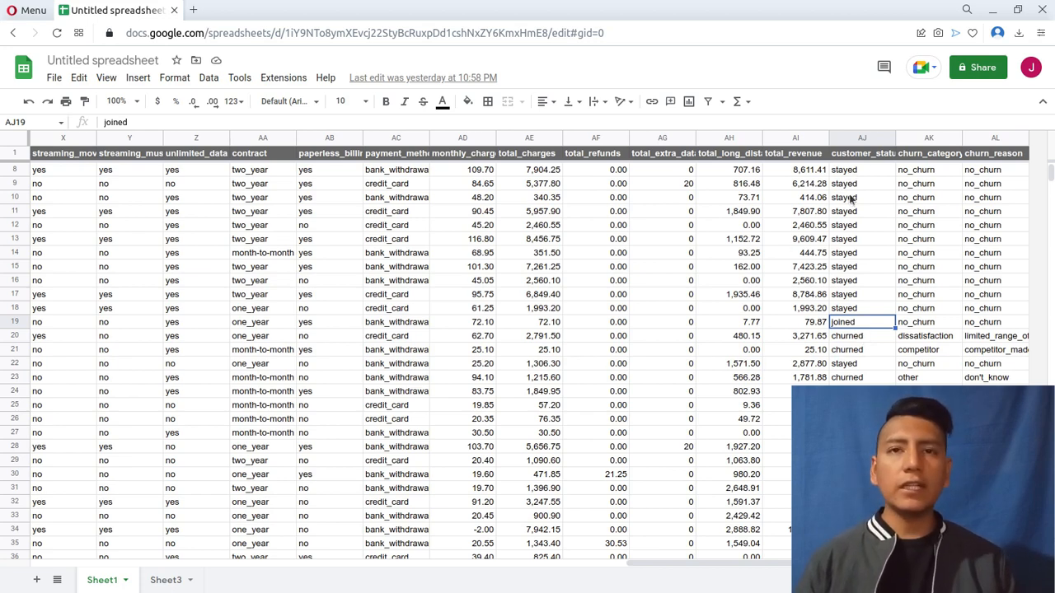
{"action": "scroll", "coordinate": [855, 196], "scroll_direction": "down", "scroll_amount": 5}
{"action": "scroll", "coordinate": [855, 196], "scroll_direction": "up", "scroll_amount": 6}
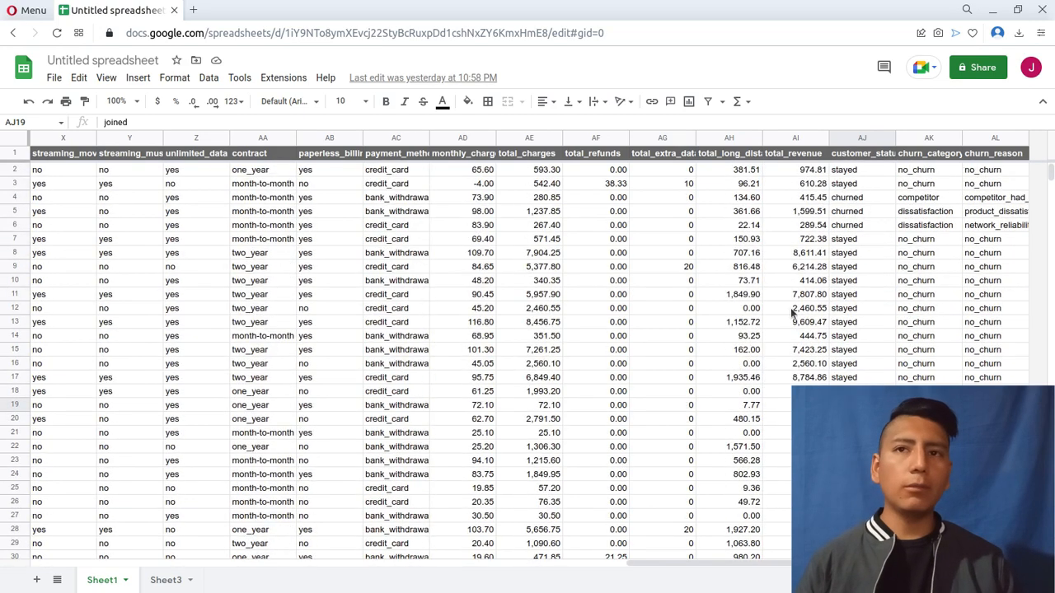
Duplicate Sheet1 to get a working copy of the customer data.
{"action": "left_click", "coordinate": [125, 580]}
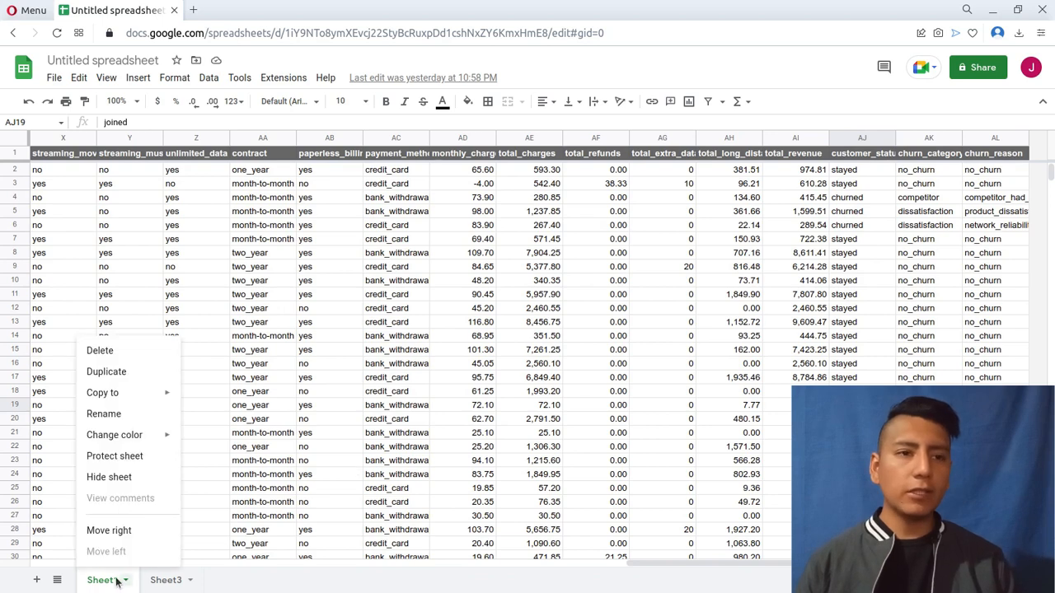
{"action": "left_click", "coordinate": [115, 372]}
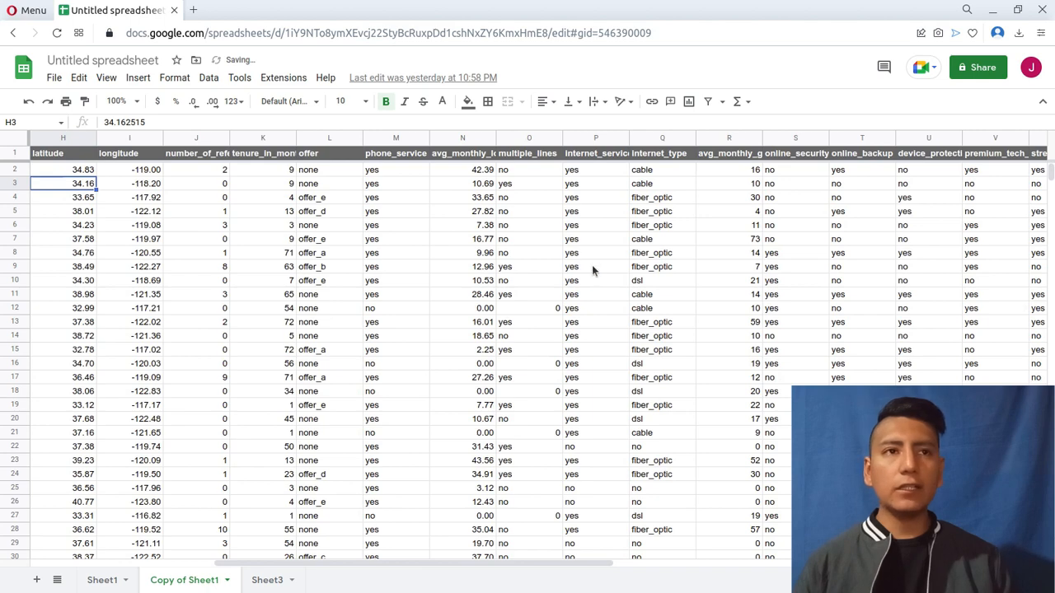
Delete the zip_code, latitude and longitude columns from the copied sheet.
{"action": "scroll", "coordinate": [593, 270], "scroll_direction": "left", "scroll_amount": 1}
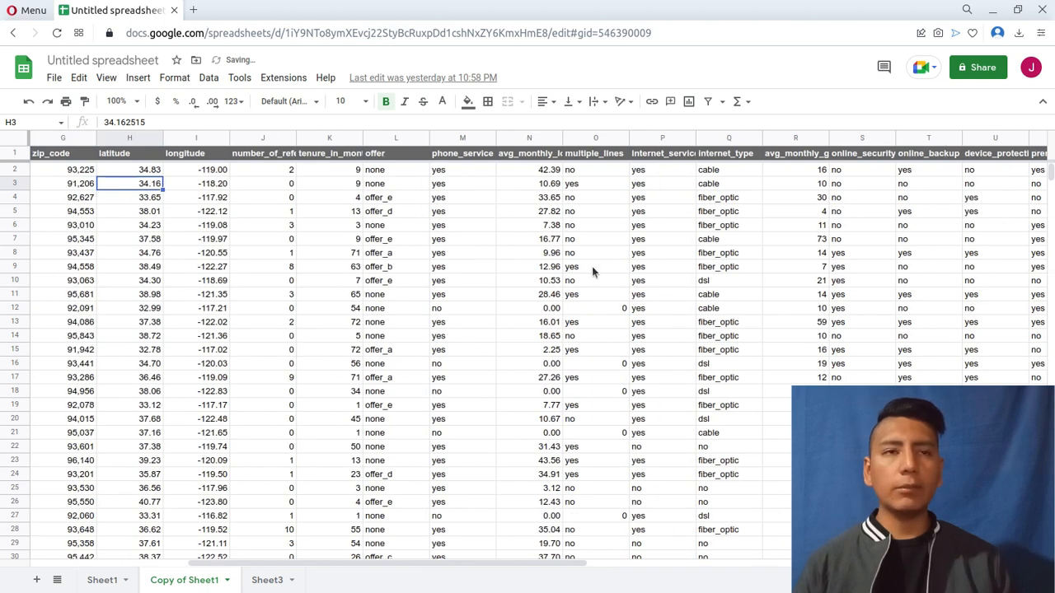
{"action": "scroll", "coordinate": [592, 266], "scroll_direction": "left", "scroll_amount": 6}
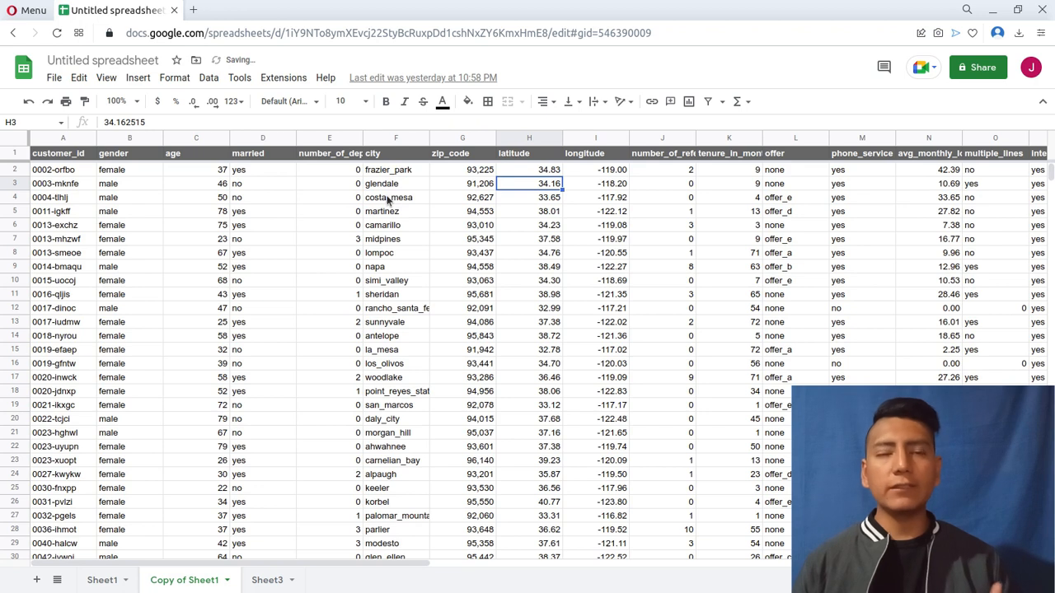
{"action": "left_click", "coordinate": [400, 138]}
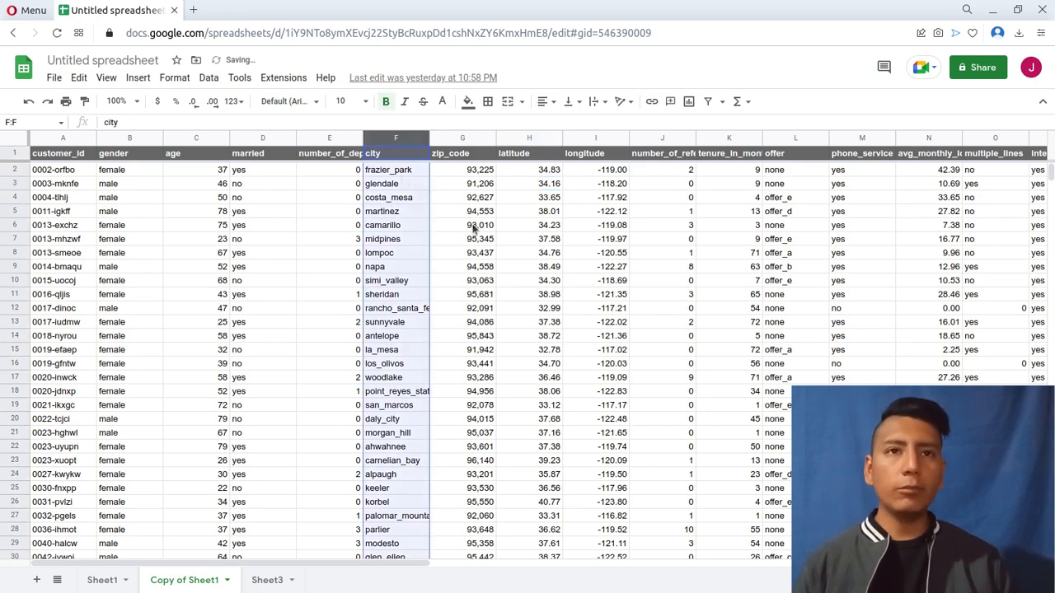
{"action": "left_click", "coordinate": [463, 184]}
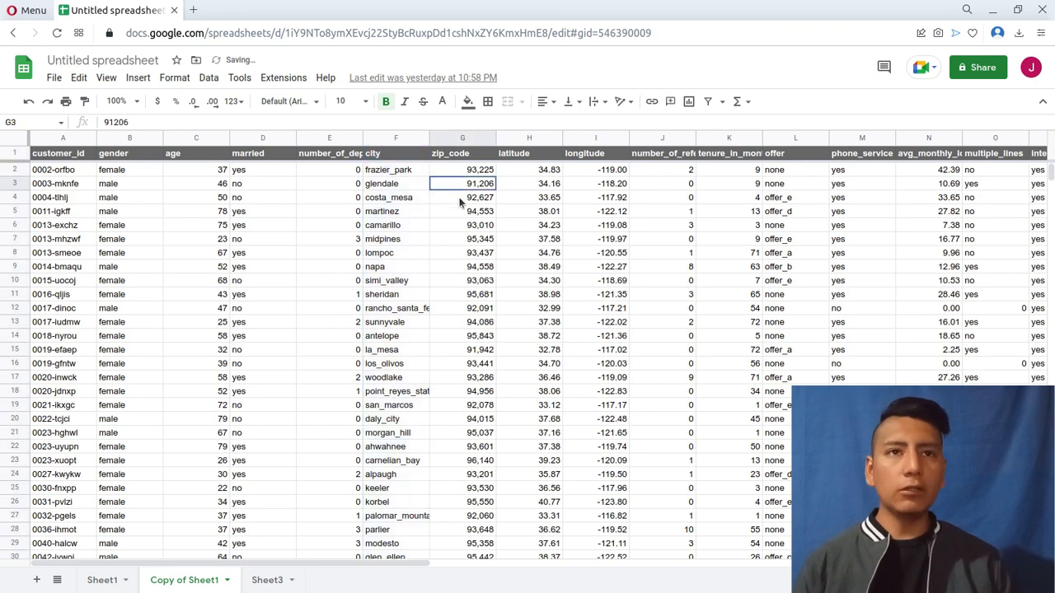
{"action": "left_click", "coordinate": [468, 140]}
{"action": "left_click", "coordinate": [544, 140], "text": "shift"}
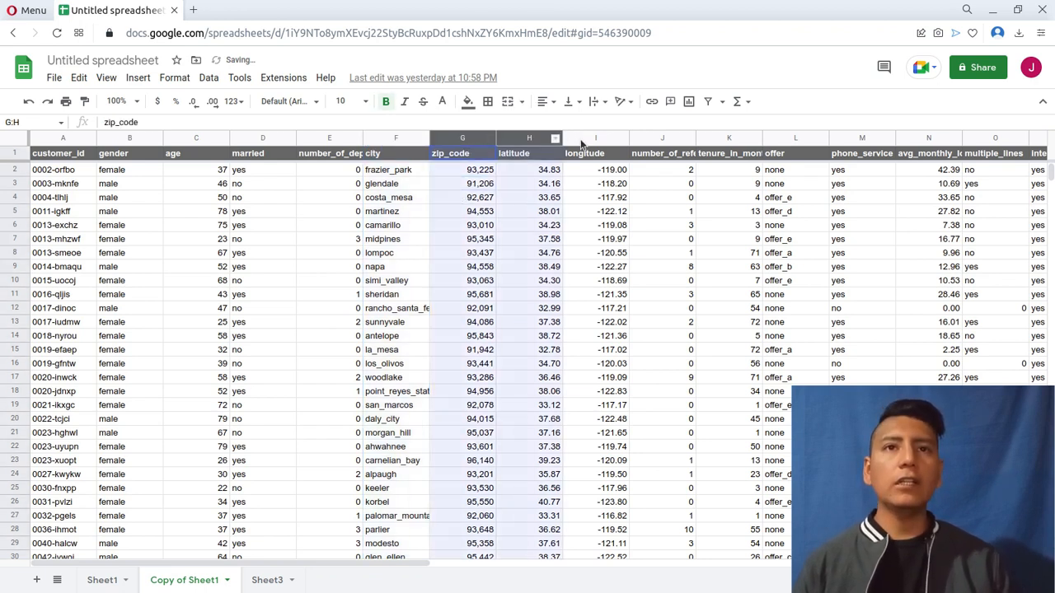
{"action": "left_click", "coordinate": [582, 140], "text": "shift"}
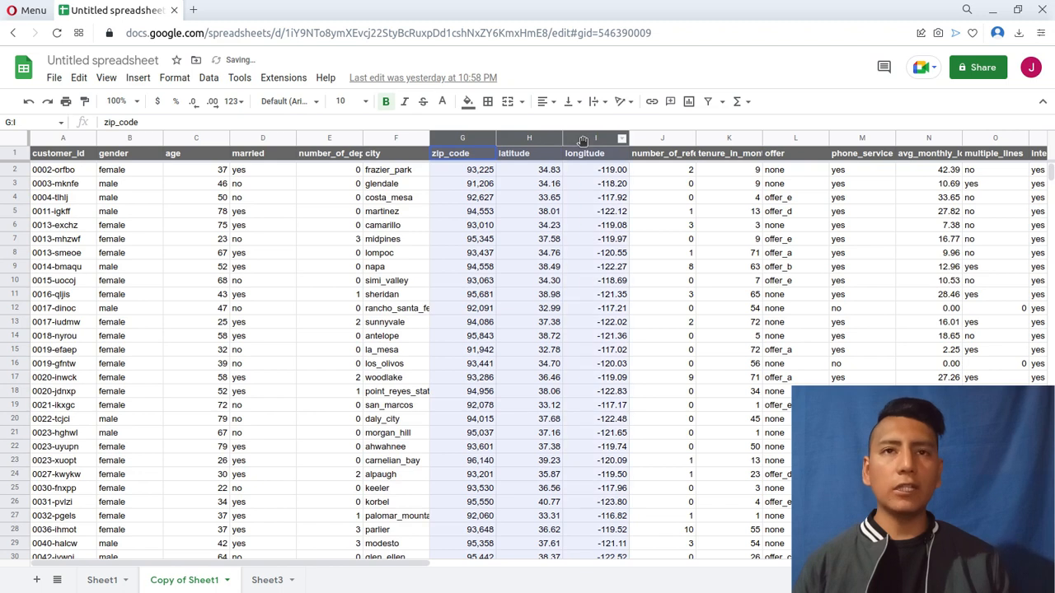
{"action": "right_click", "coordinate": [525, 142]}
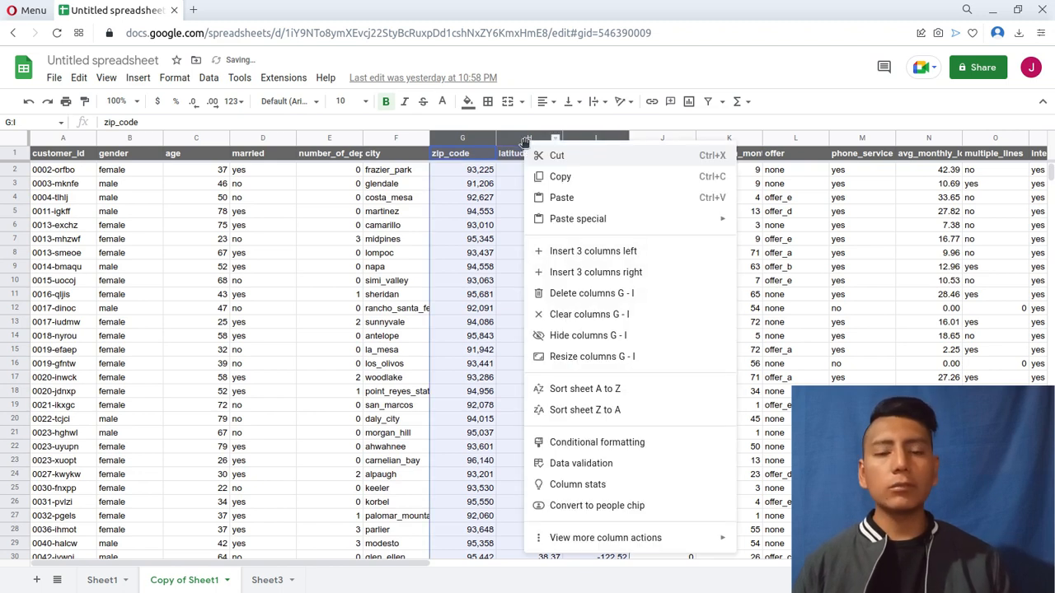
{"action": "left_click", "coordinate": [577, 300]}
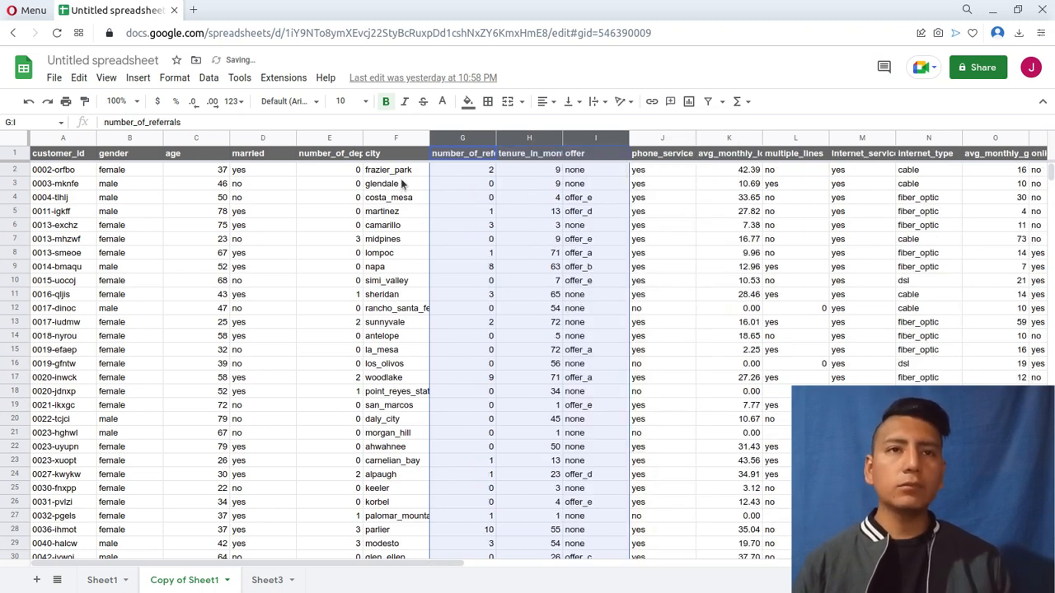
Examine the remaining customer columns on the copied sheet, such as married, city, offer, phone service and internet type.
{"action": "left_click_drag", "start_coordinate": [404, 177], "coordinate": [412, 327]}
{"action": "left_click", "coordinate": [314, 229]}
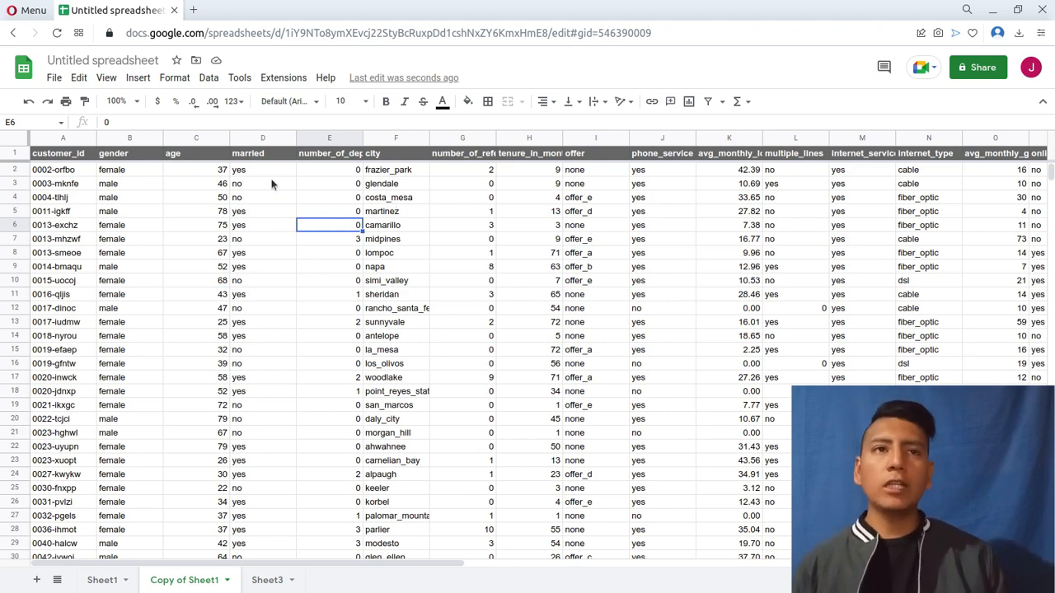
{"action": "left_click_drag", "start_coordinate": [262, 170], "coordinate": [262, 430]}
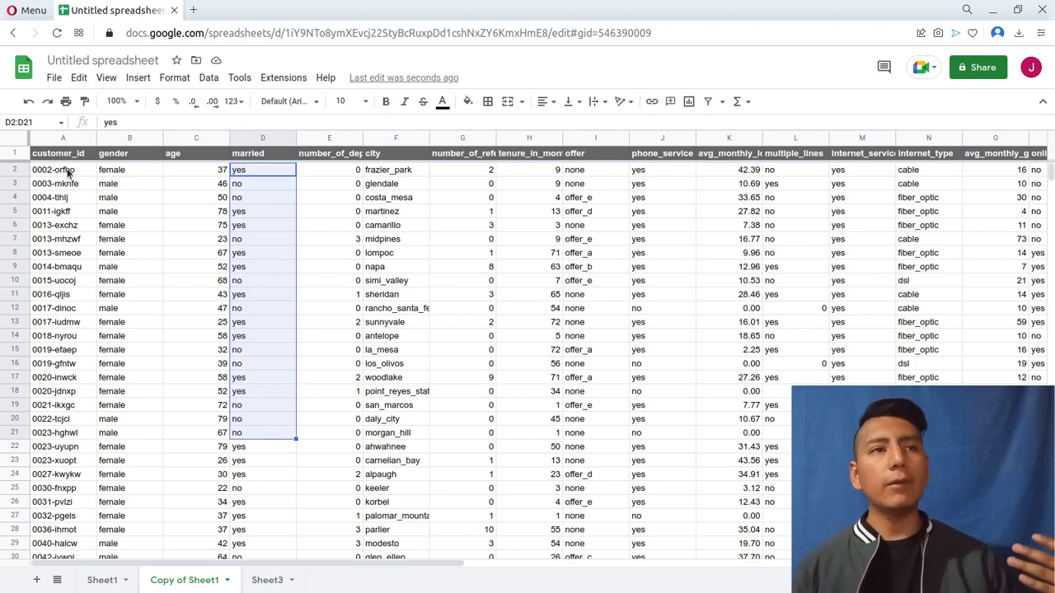
{"action": "left_click_drag", "start_coordinate": [328, 173], "coordinate": [780, 359]}
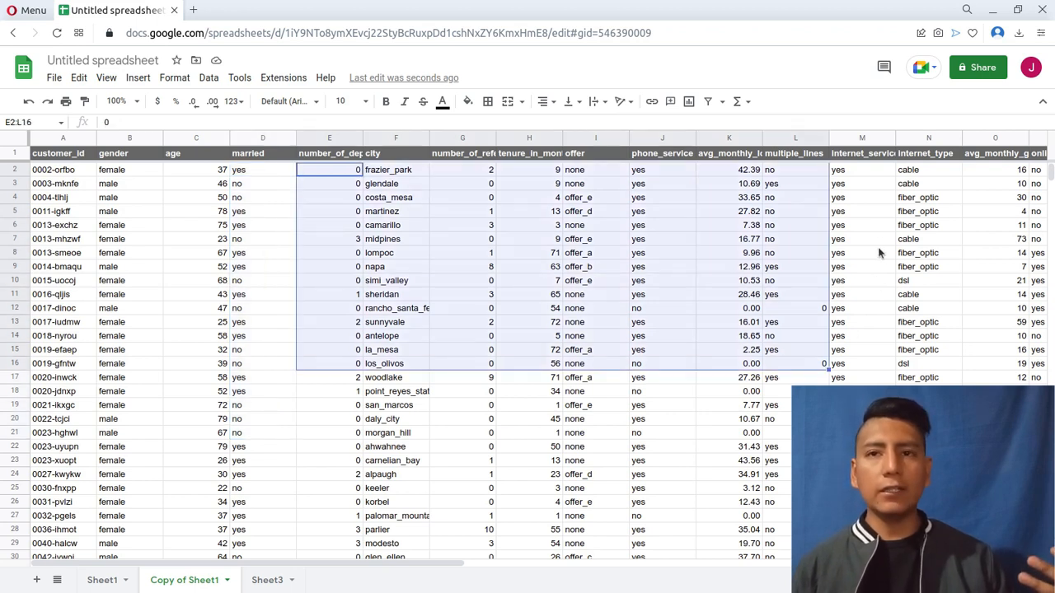
{"action": "left_click_drag", "start_coordinate": [927, 197], "coordinate": [791, 437]}
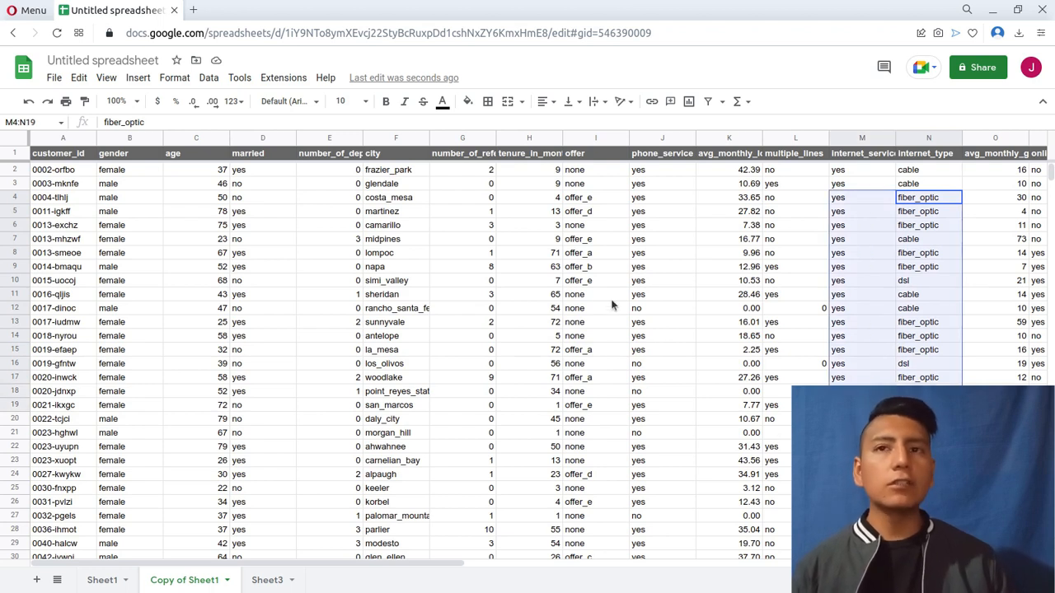
{"action": "left_click_drag", "start_coordinate": [600, 282], "coordinate": [660, 281]}
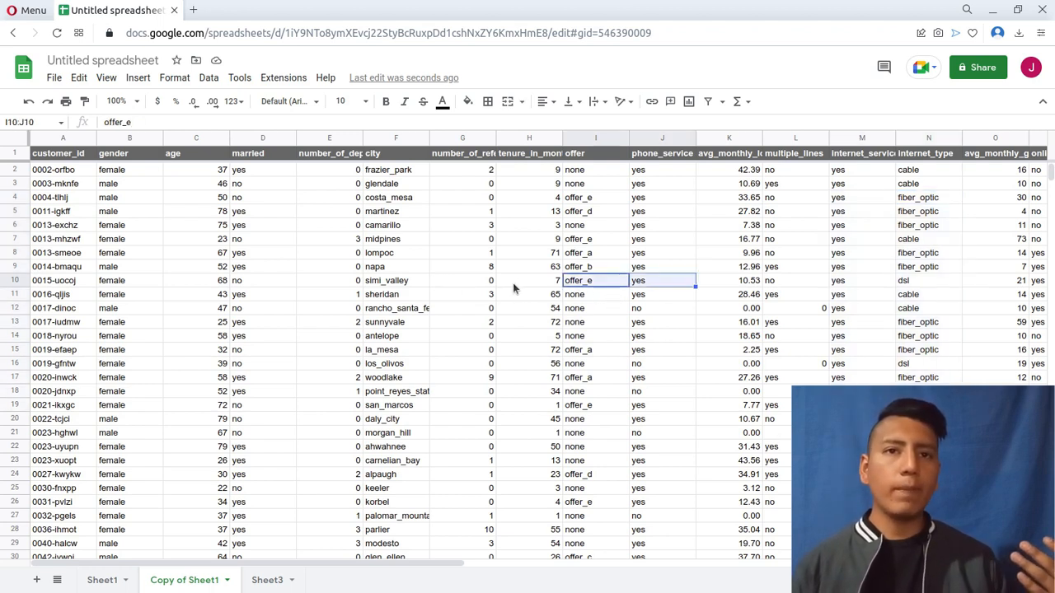
{"action": "key", "text": "Left"}
{"action": "key", "text": "Left"}
{"action": "key", "text": "shift+Right"}
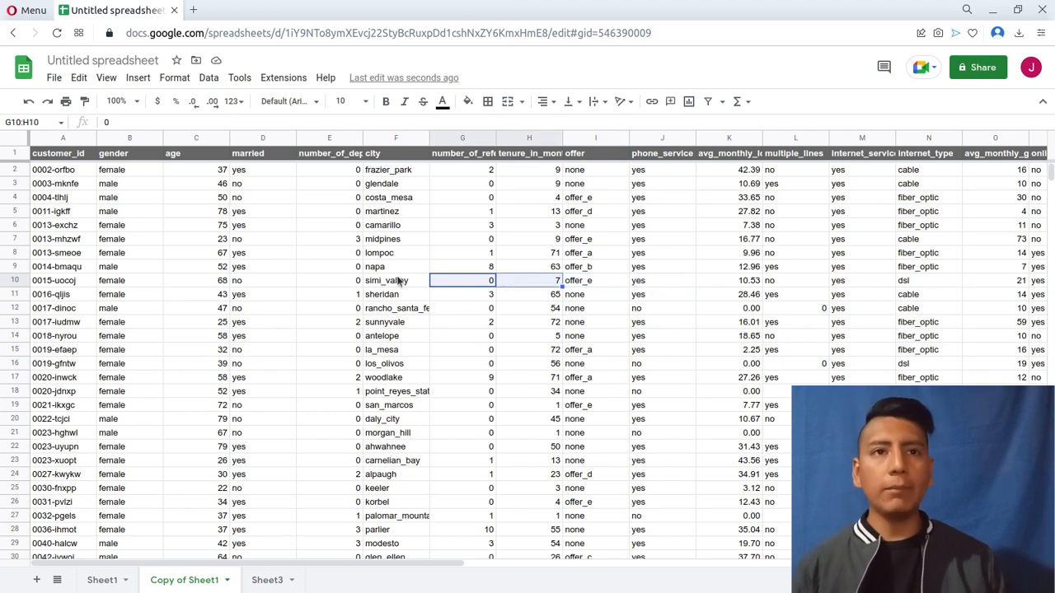
{"action": "left_click", "coordinate": [397, 280]}
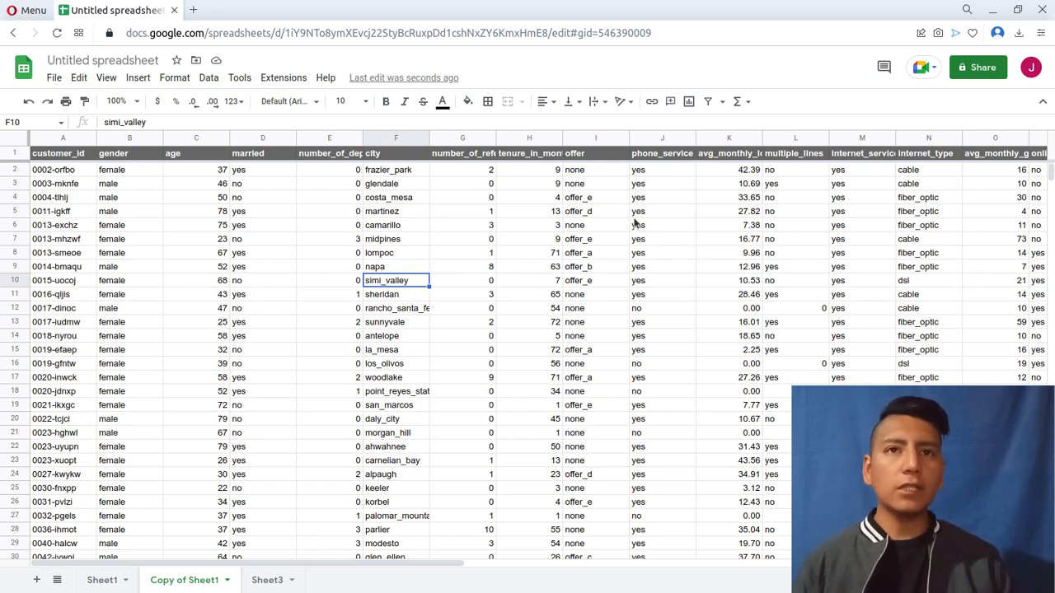
Delete the churn_category and churn_reason columns from the copied sheet.
{"action": "scroll", "coordinate": [643, 230], "scroll_direction": "right", "scroll_amount": 10}
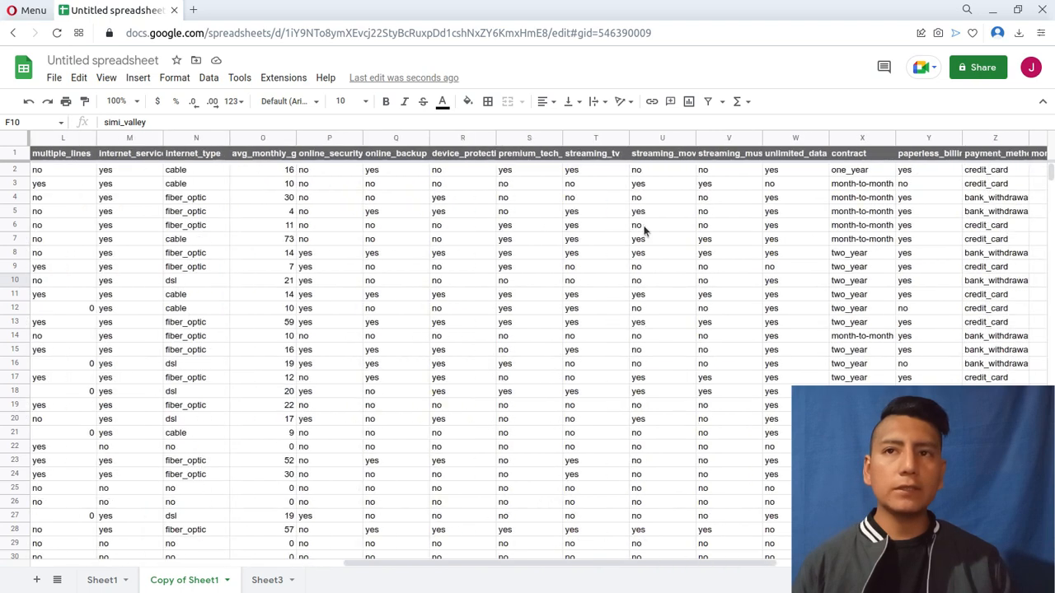
{"action": "scroll", "coordinate": [642, 230], "scroll_direction": "right", "scroll_amount": 10}
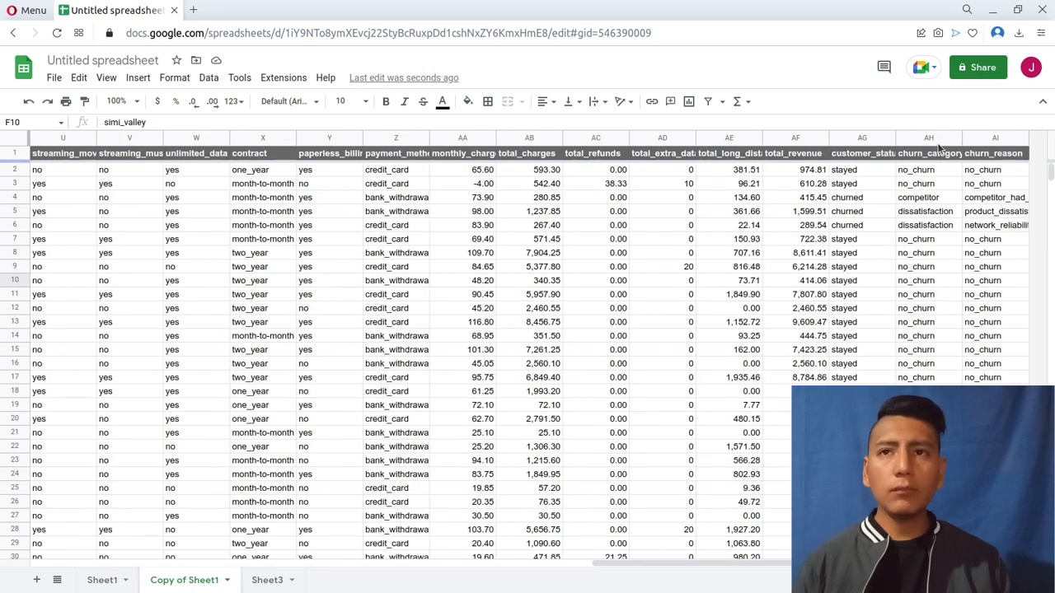
{"action": "left_click_drag", "start_coordinate": [929, 139], "coordinate": [988, 140]}
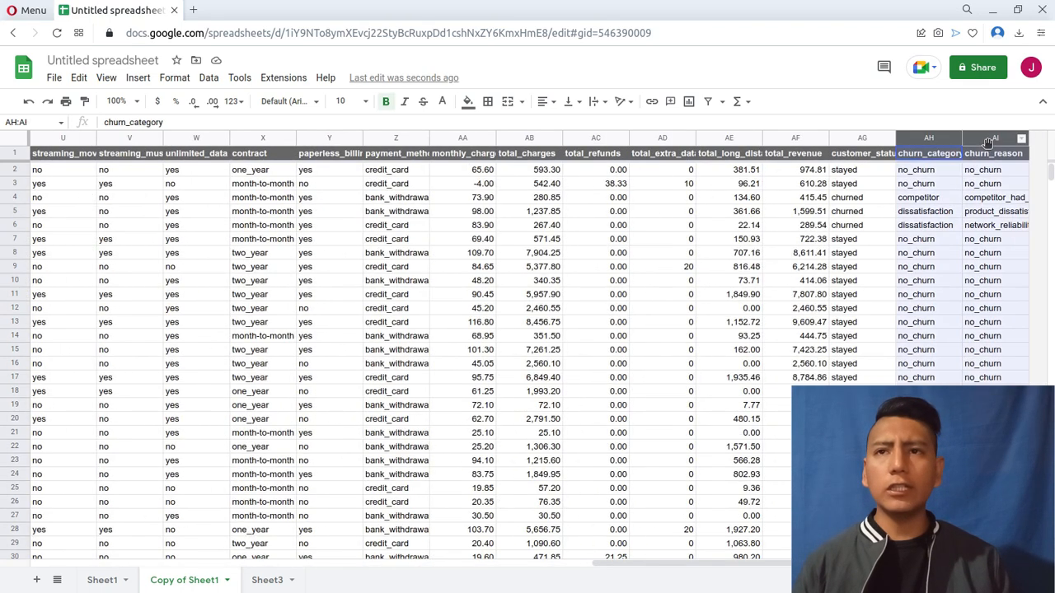
{"action": "right_click", "coordinate": [915, 142]}
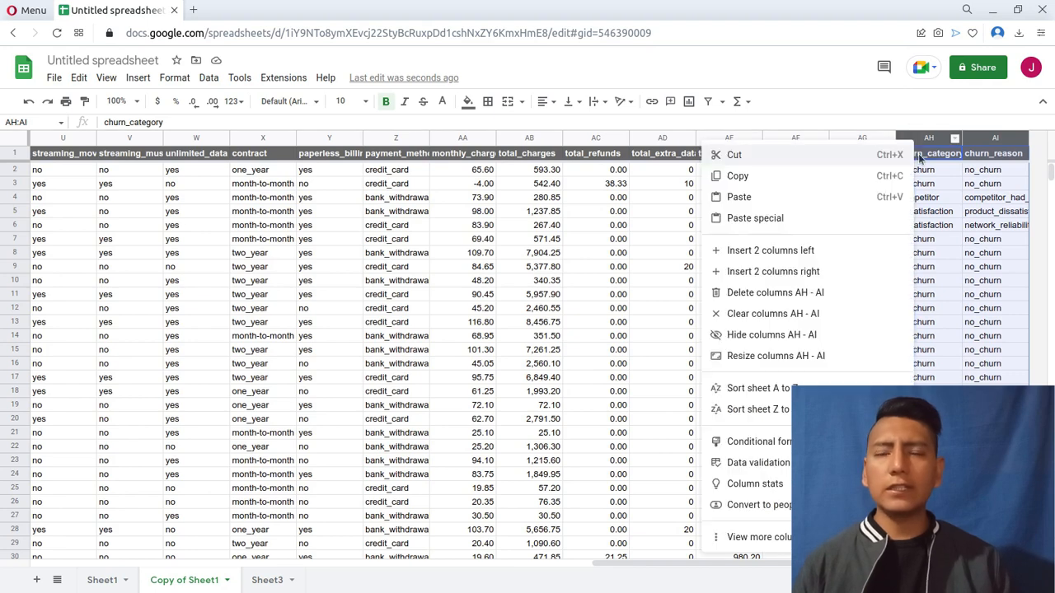
{"action": "left_click", "coordinate": [809, 296]}
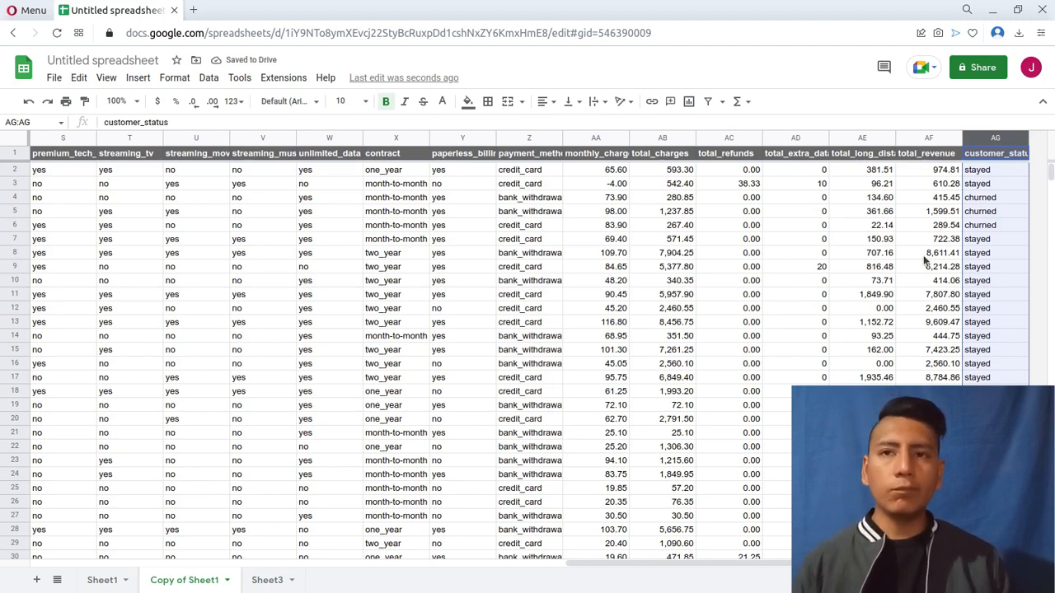
Add a filter to the entire copied sheet and sort the rows by customer_status from A to Z.
{"action": "scroll", "coordinate": [900, 294], "scroll_direction": "left", "scroll_amount": 3}
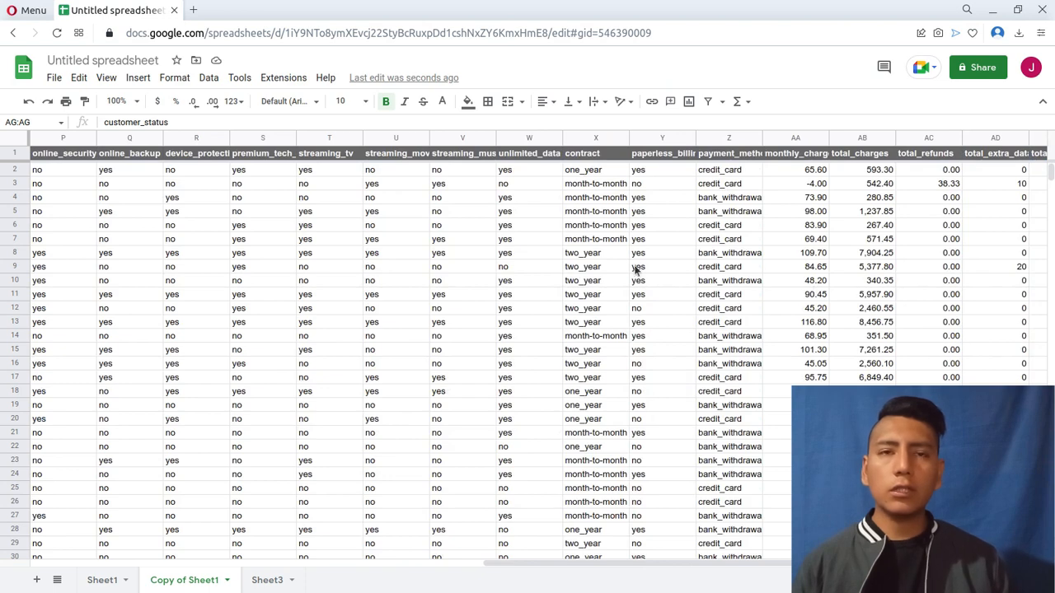
{"action": "scroll", "coordinate": [636, 268], "scroll_direction": "left", "scroll_amount": 1}
{"action": "scroll", "coordinate": [637, 268], "scroll_direction": "right", "scroll_amount": 4}
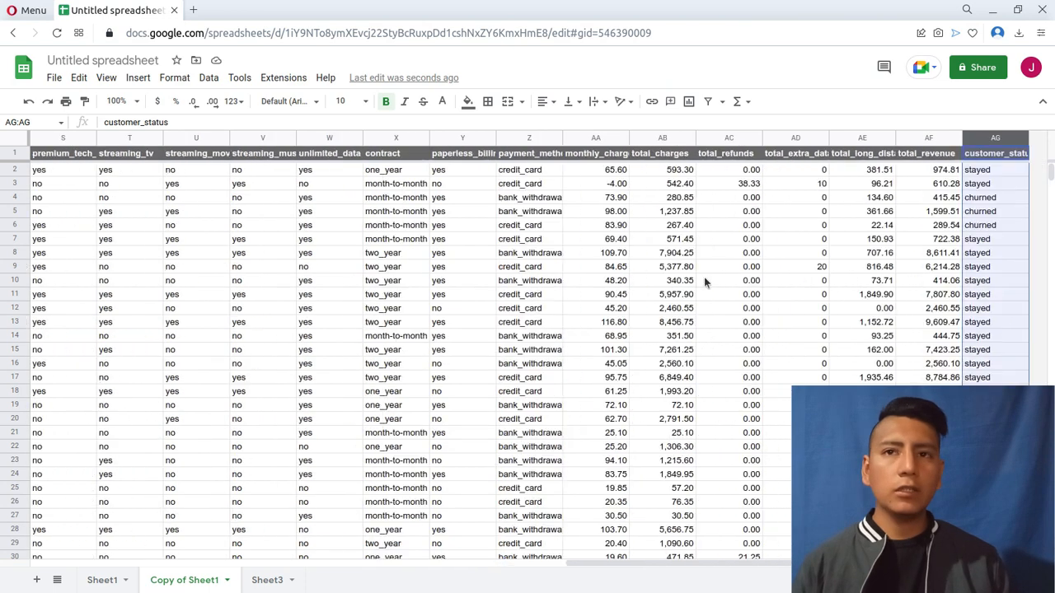
{"action": "left_click", "coordinate": [937, 227]}
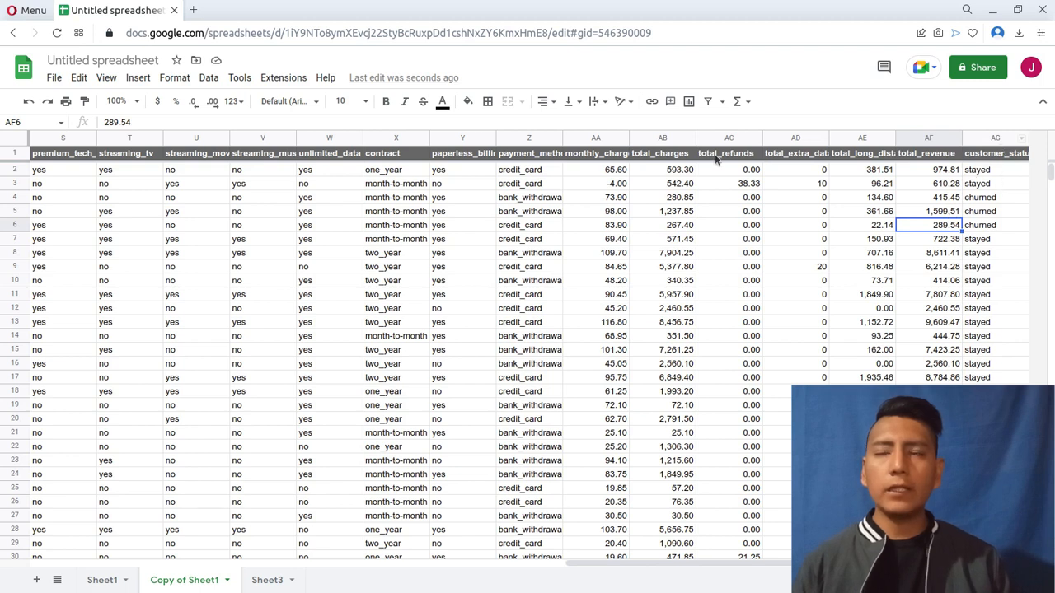
{"action": "left_click", "coordinate": [14, 153]}
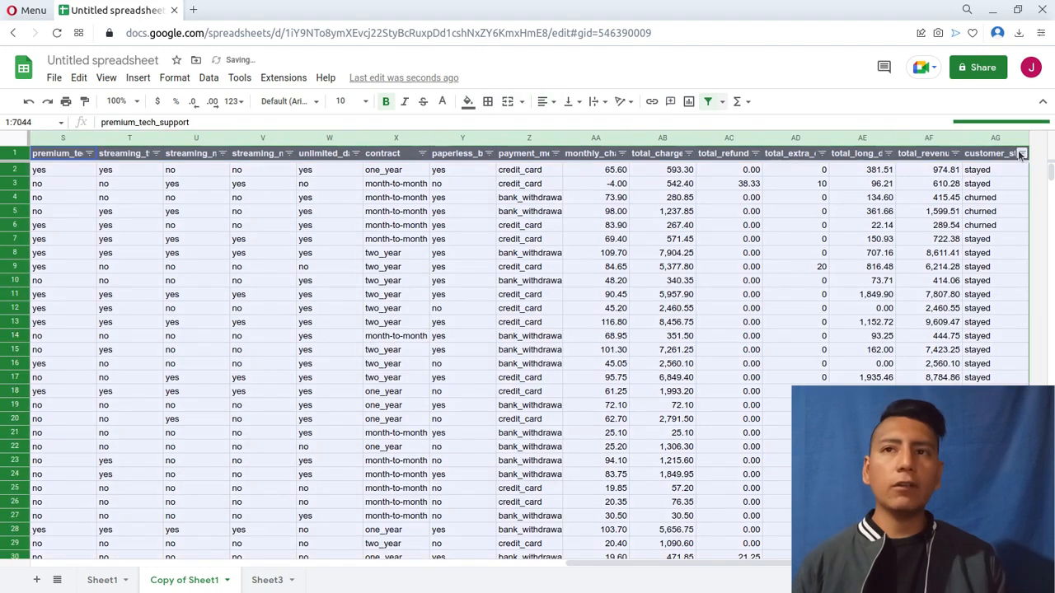
{"action": "left_click", "coordinate": [1021, 154]}
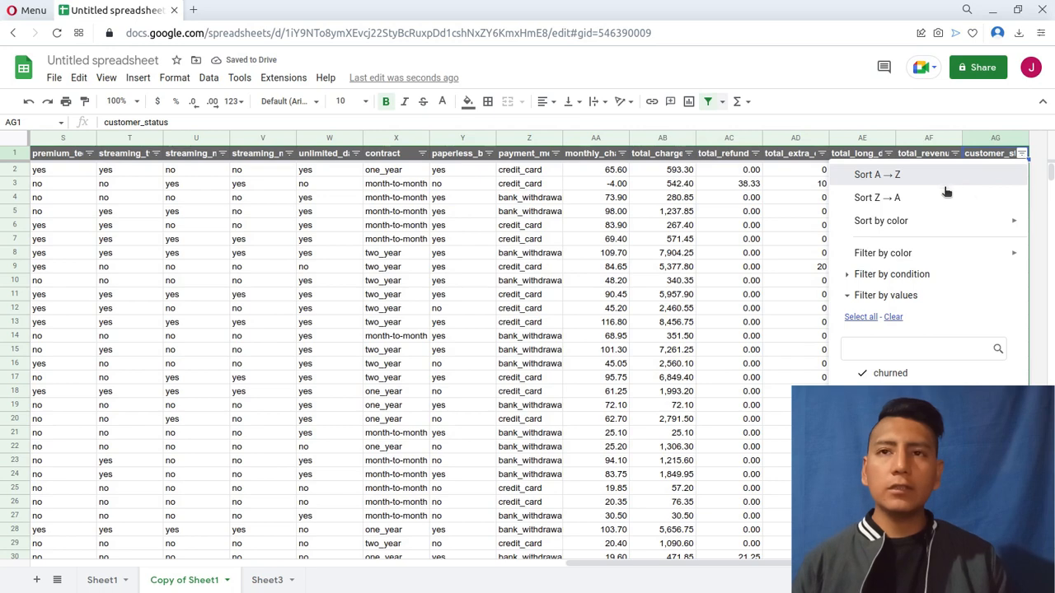
{"action": "left_click", "coordinate": [975, 196]}
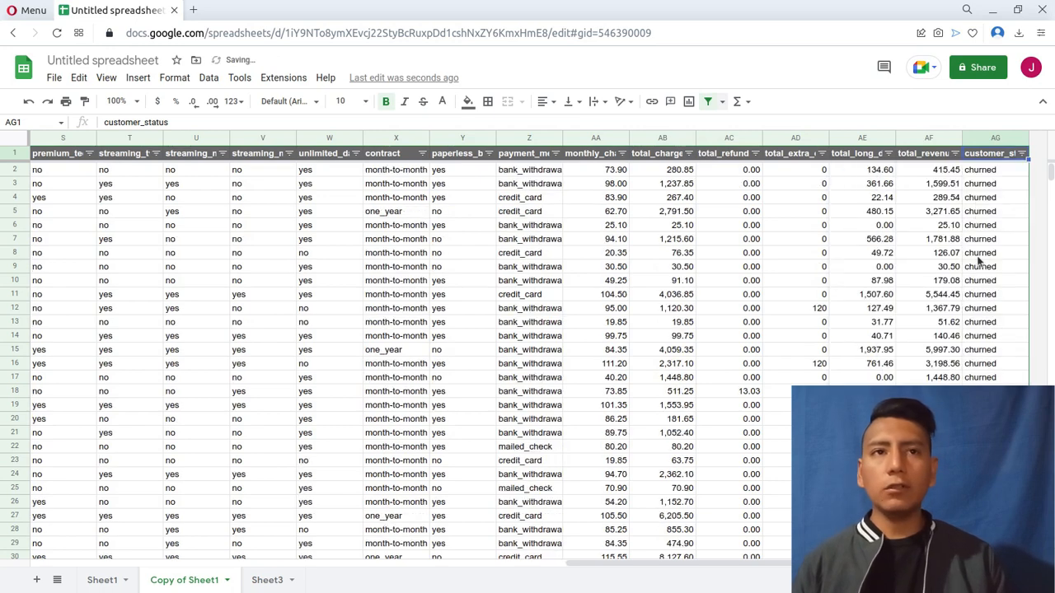
Delete all rows with the customer_status "joined", rows 1871 to 2324, from the copied sheet.
{"action": "scroll", "coordinate": [995, 256], "scroll_direction": "down", "scroll_amount": 20}
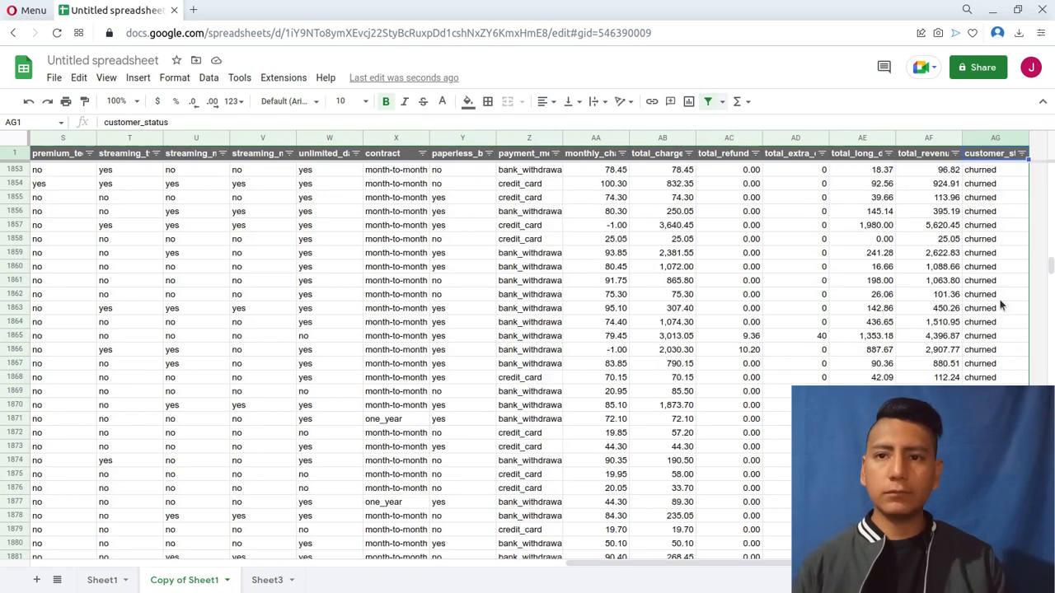
{"action": "left_click", "coordinate": [995, 282]}
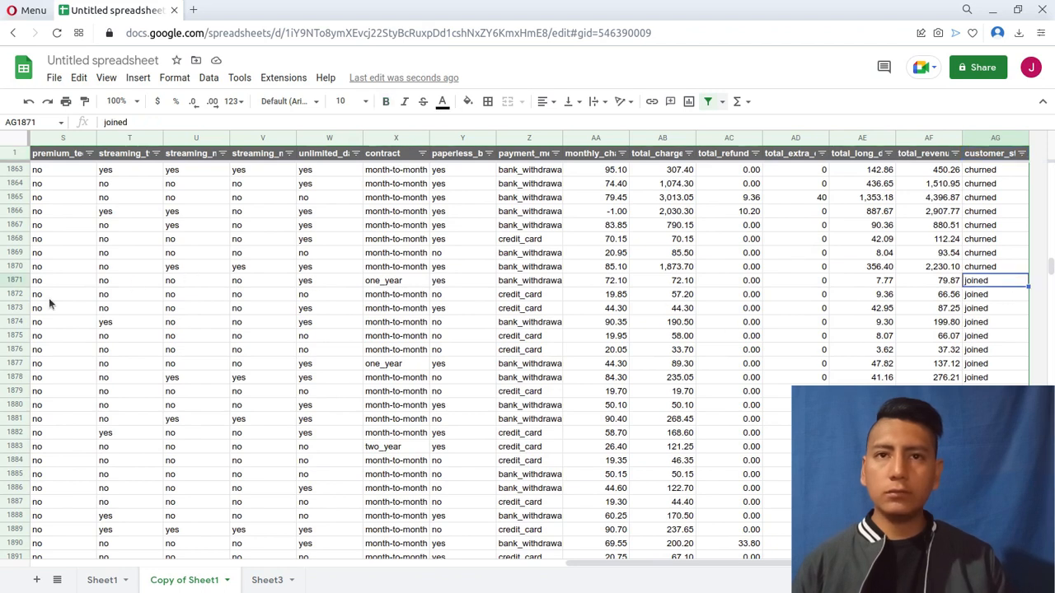
{"action": "left_click", "coordinate": [19, 281]}
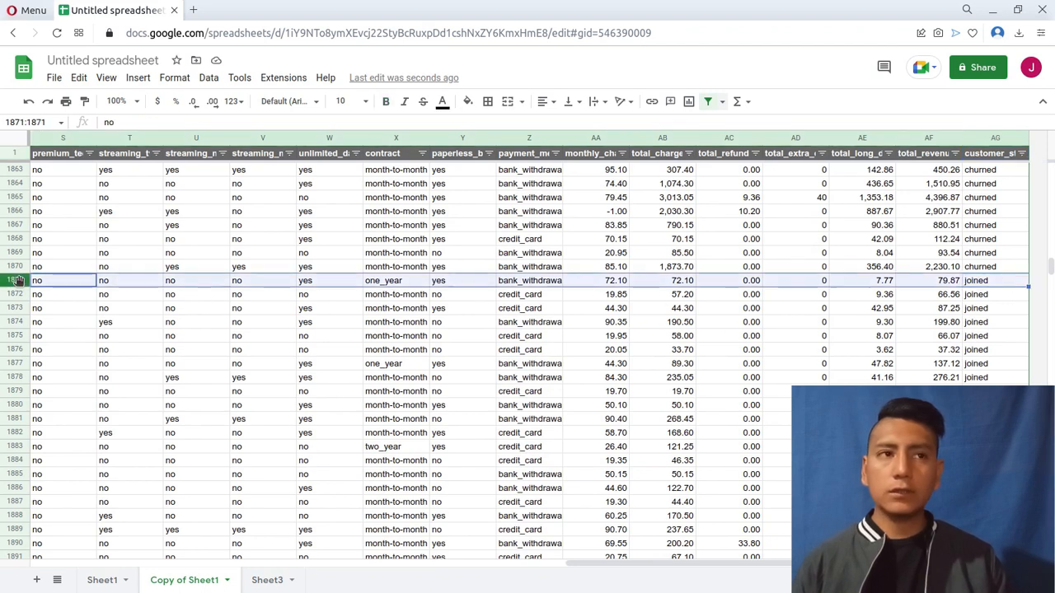
{"action": "scroll", "coordinate": [15, 279], "scroll_direction": "down", "scroll_amount": 3}
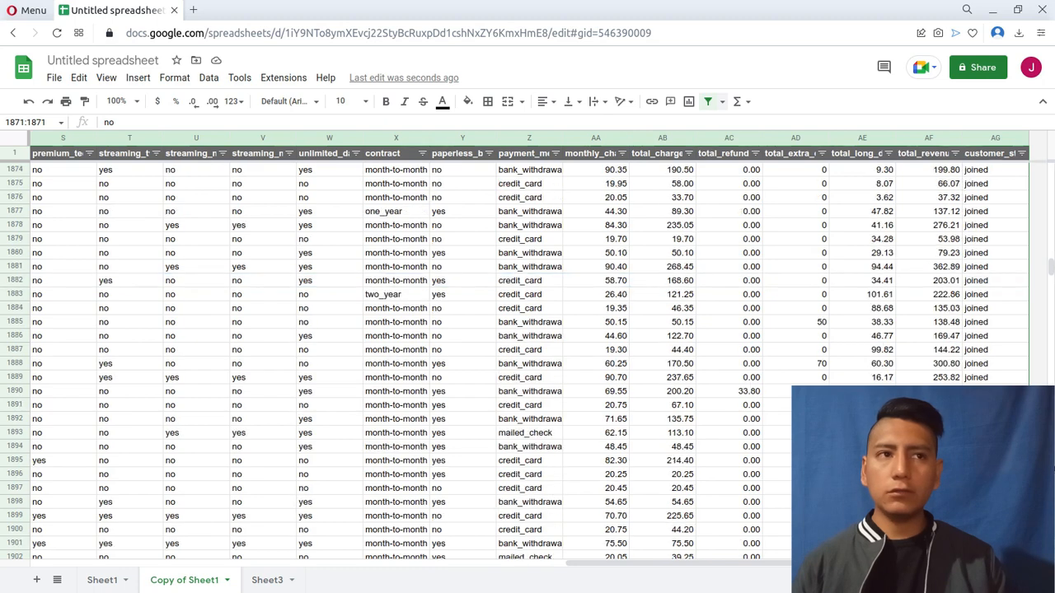
{"action": "left_click", "coordinate": [11, 266], "text": "shift"}
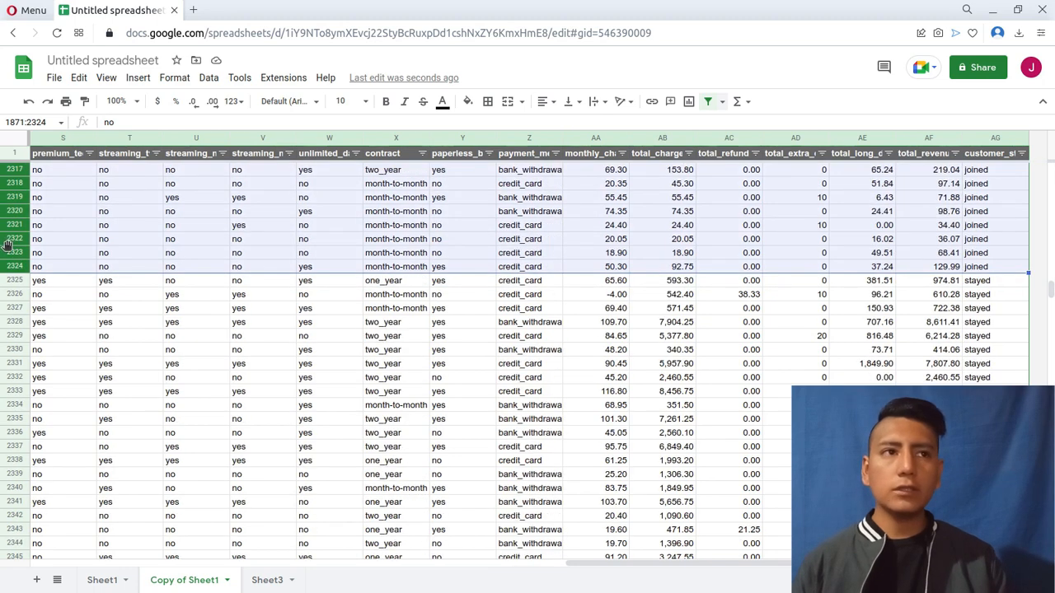
{"action": "right_click", "coordinate": [7, 244]}
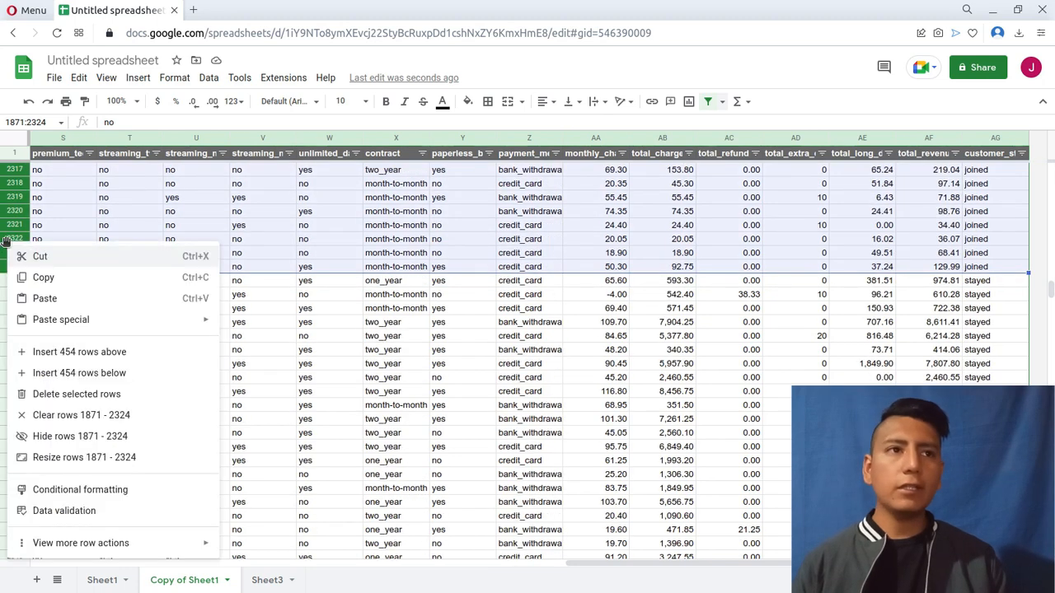
{"action": "left_click", "coordinate": [51, 394]}
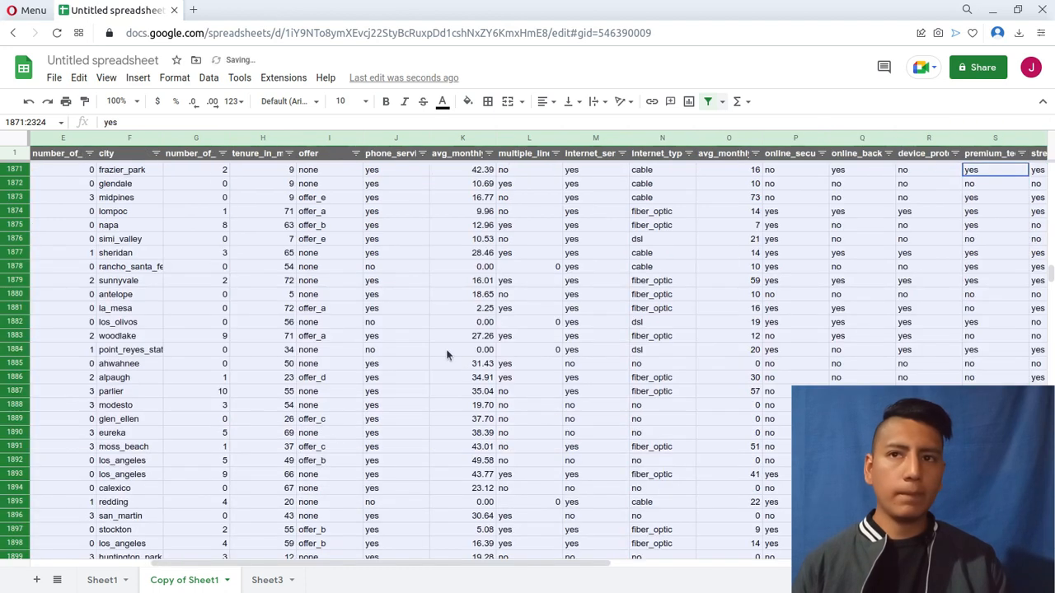
Check which values the customer_status filter on the copied sheet lists.
{"action": "scroll", "coordinate": [226, 333], "scroll_direction": "up", "scroll_amount": 10}
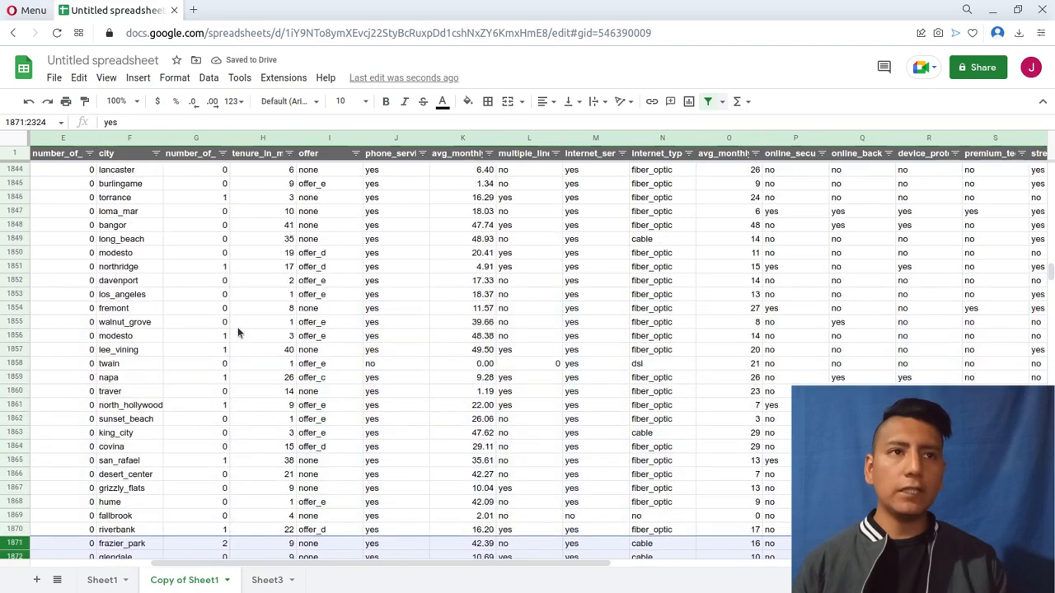
{"action": "left_click", "coordinate": [237, 327]}
{"action": "left_click_drag", "start_coordinate": [534, 563], "coordinate": [950, 564]}
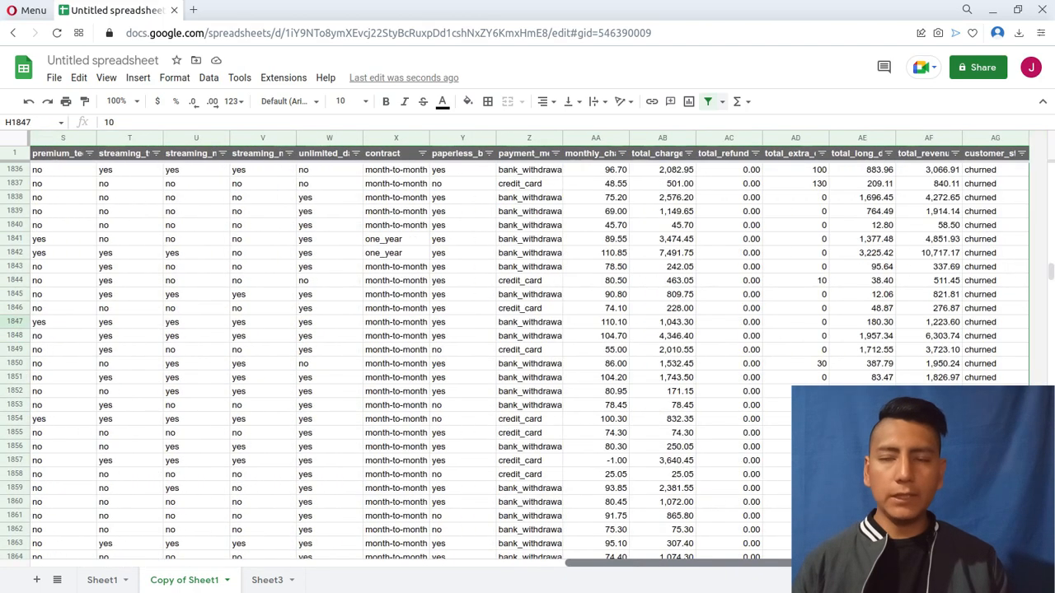
{"action": "left_click", "coordinate": [1021, 155]}
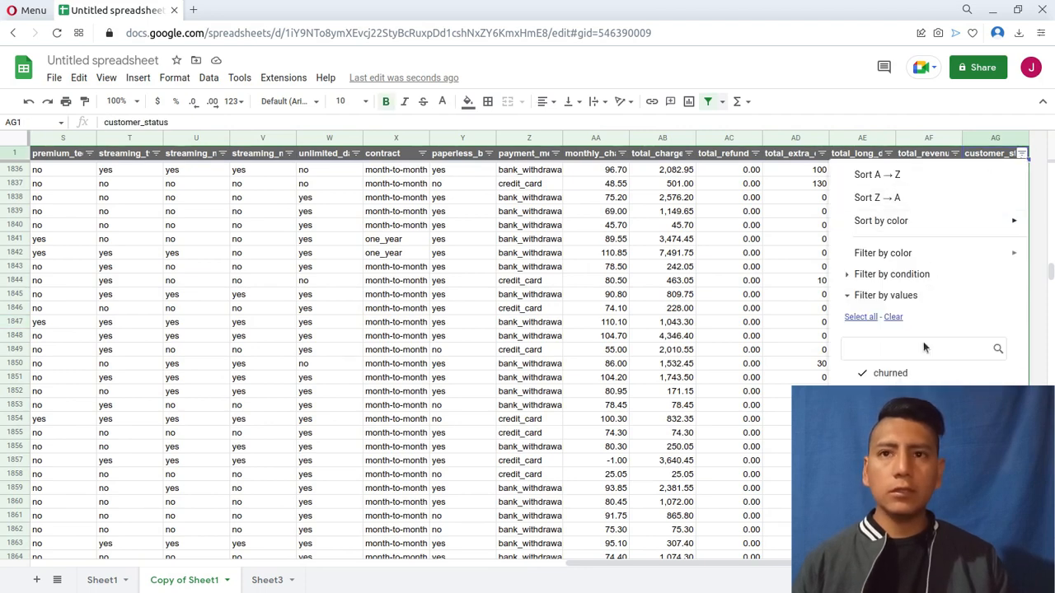
{"action": "left_click", "coordinate": [811, 310]}
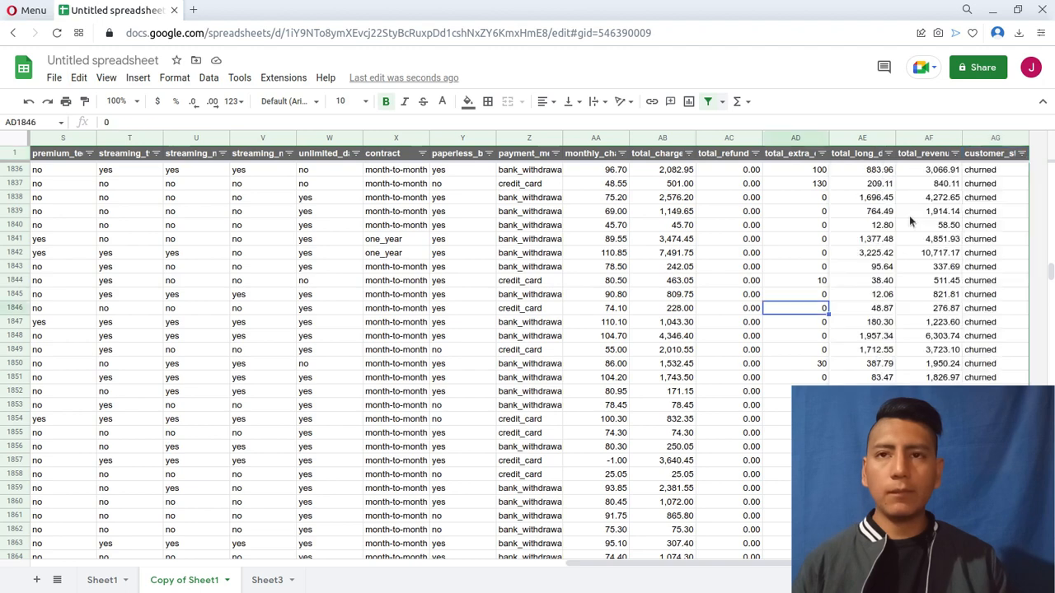
Replace every "stayed" with 1 in the customer_status column of the copied sheet.
{"action": "left_click", "coordinate": [995, 138]}
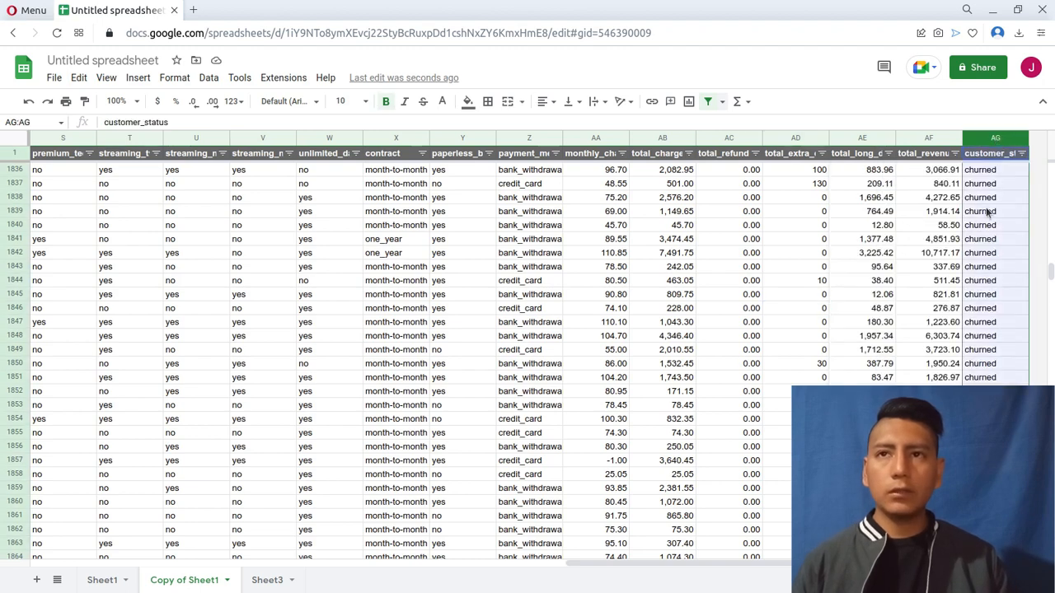
{"action": "key", "text": "ctrl+h"}
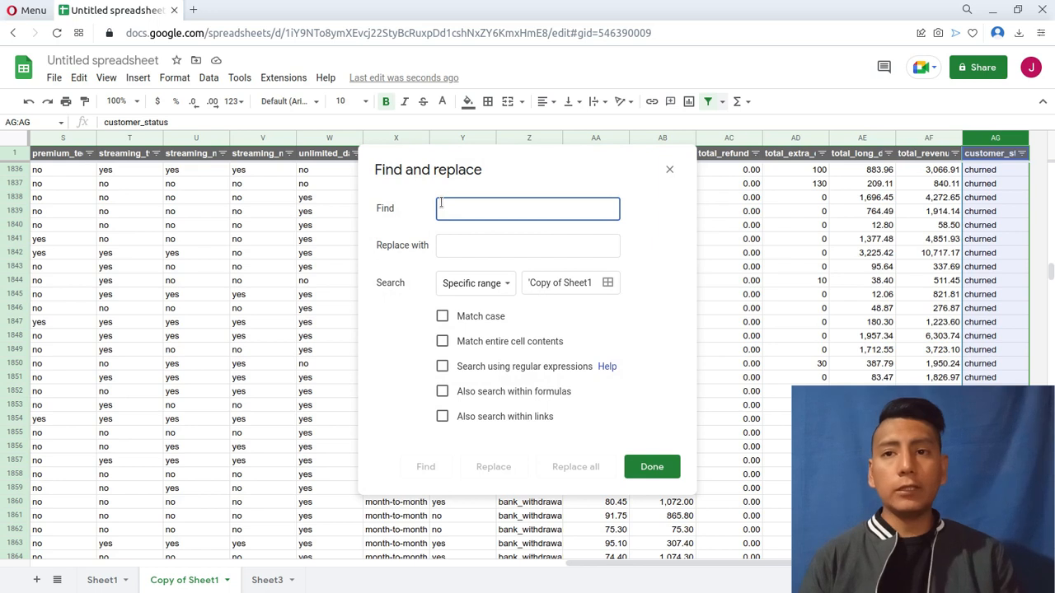
{"action": "type", "text": "staye"}
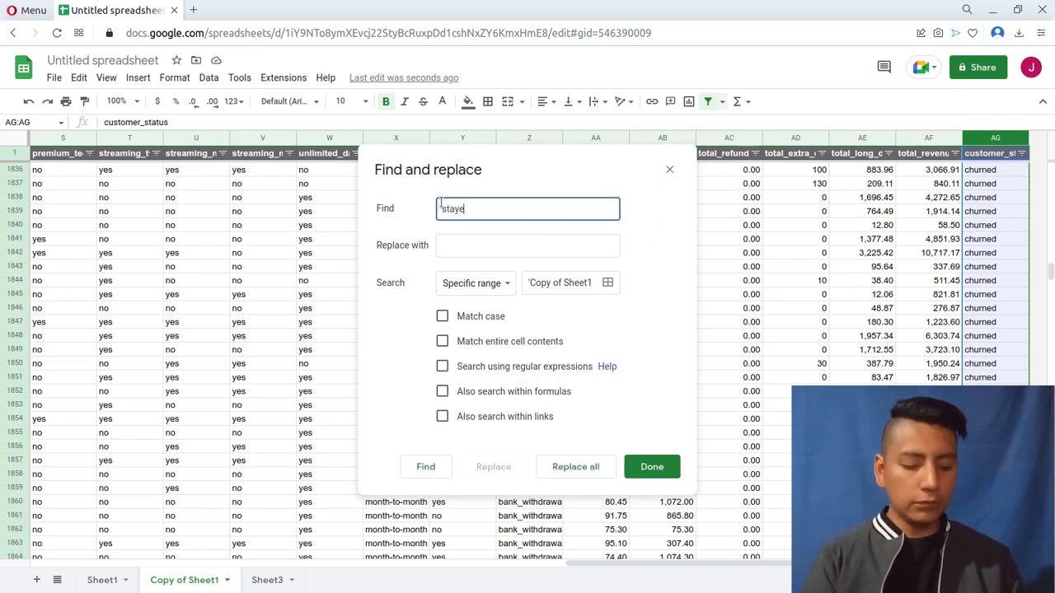
{"action": "type", "text": "d"}
{"action": "key", "text": "Tab"}
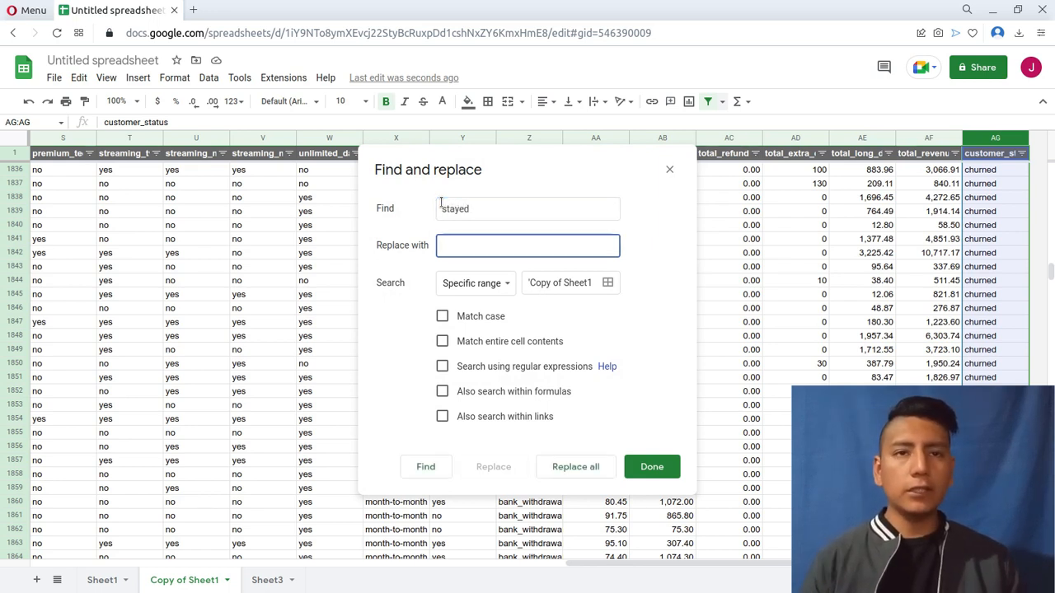
{"action": "type", "text": "1"}
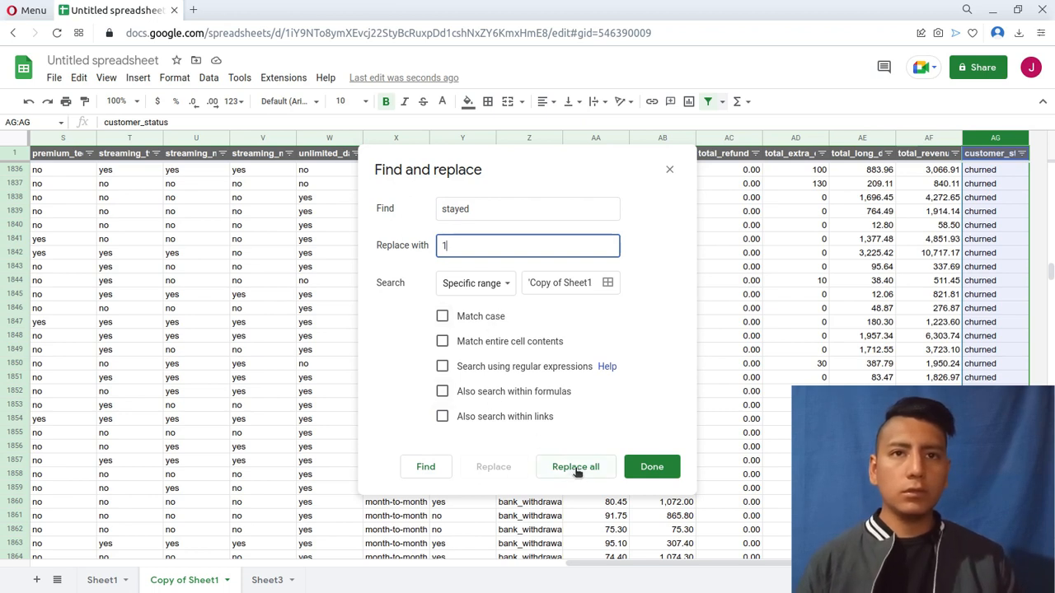
{"action": "mouse_move", "coordinate": [578, 282]}
{"action": "left_mouse_down"}
{"action": "mouse_move", "coordinate": [625, 285]}
{"action": "mouse_move", "coordinate": [584, 281]}
{"action": "left_mouse_up"}
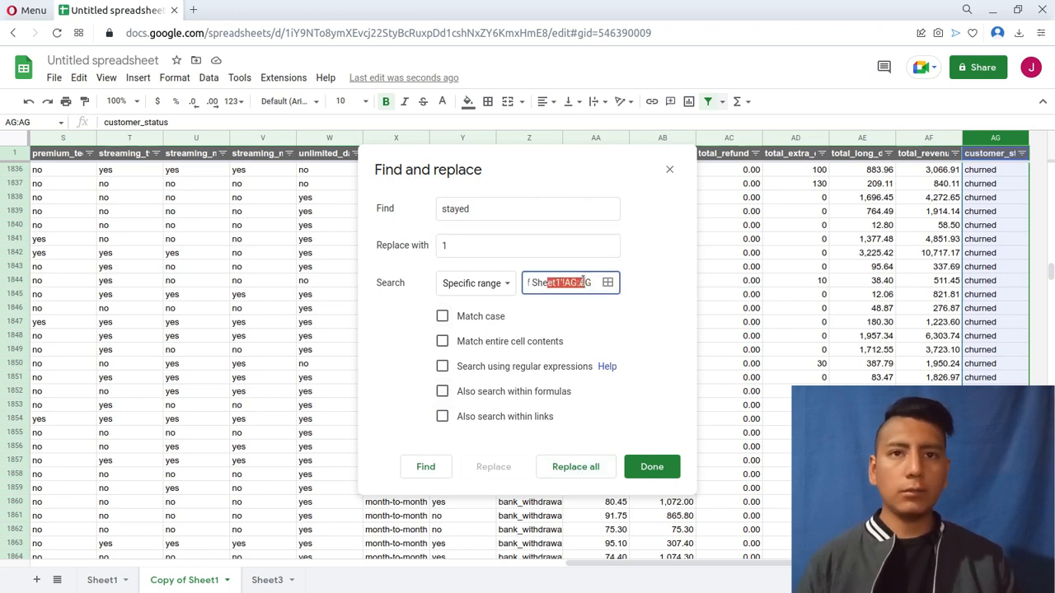
{"action": "left_click", "coordinate": [584, 477]}
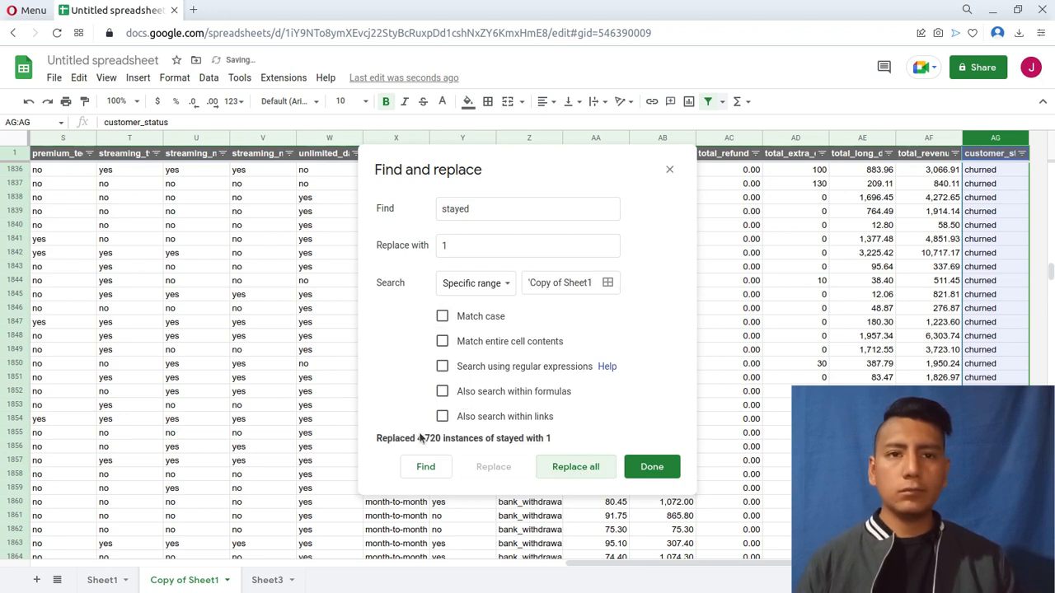
Replace every "churned" with 0 in the customer_status column and check the encoded values.
{"action": "double_click", "coordinate": [481, 209]}
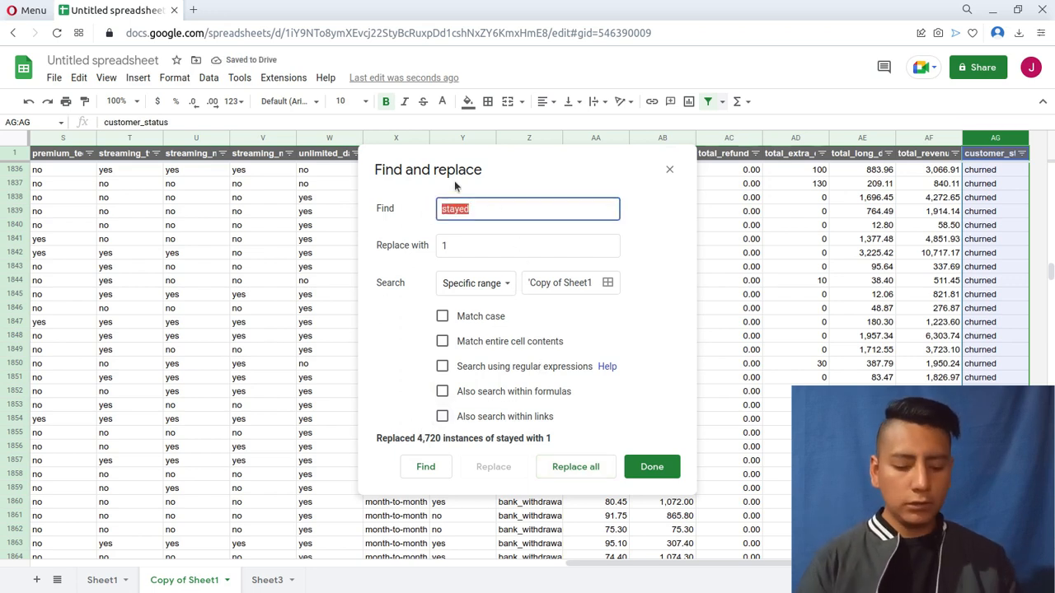
{"action": "type", "text": "churned"}
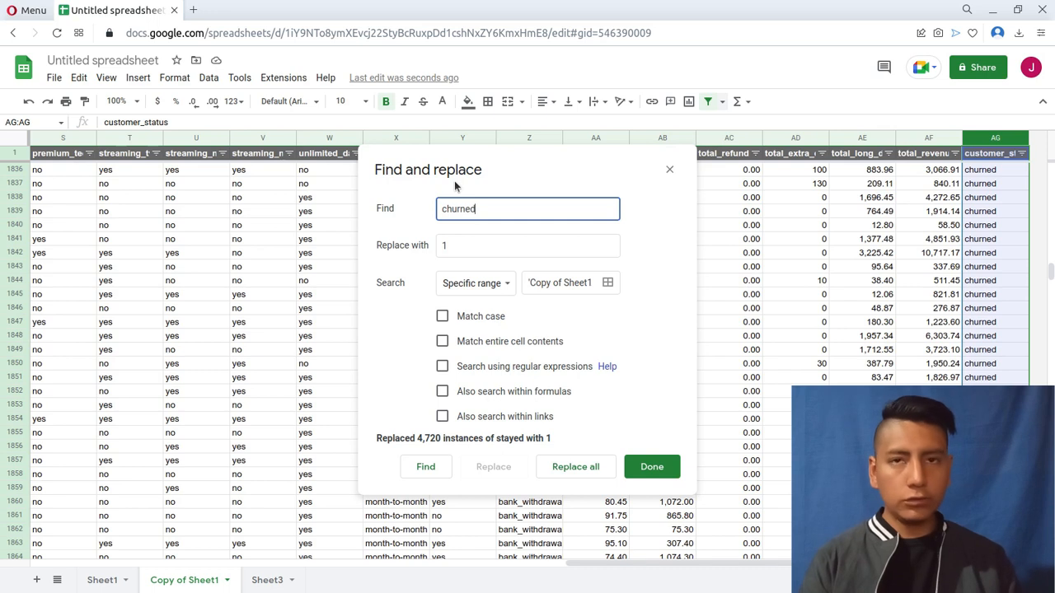
{"action": "key", "text": "Tab"}
{"action": "type", "text": "0"}
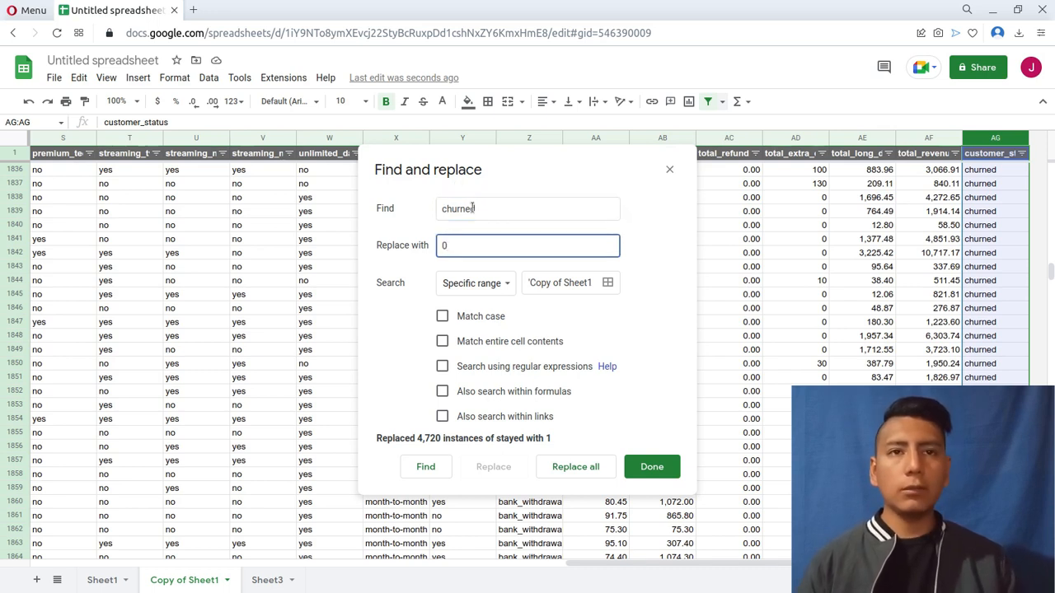
{"action": "left_click", "coordinate": [575, 467]}
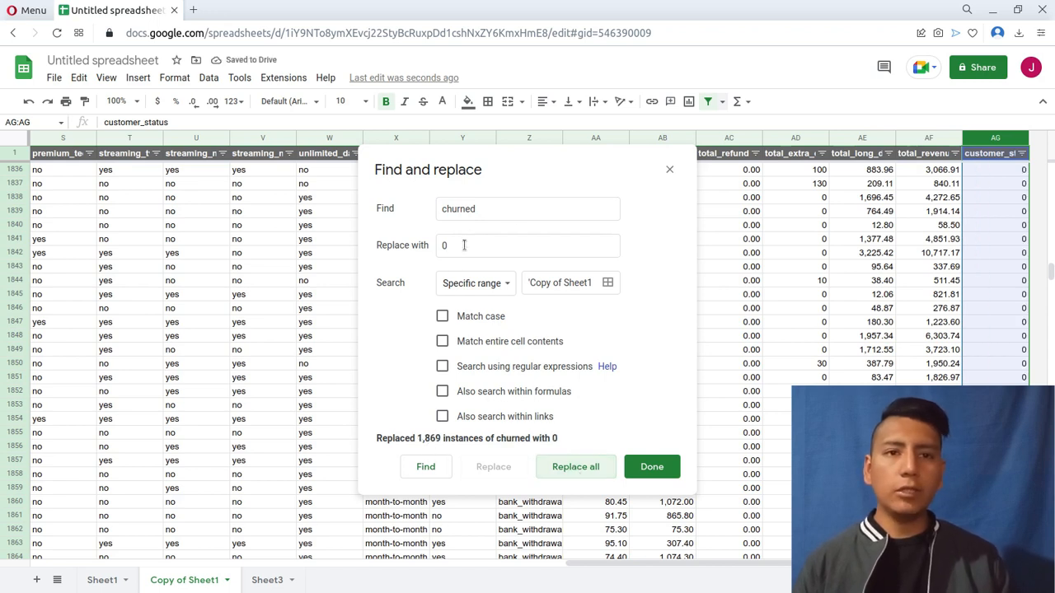
{"action": "left_click", "coordinate": [660, 466]}
{"action": "left_click", "coordinate": [994, 256]}
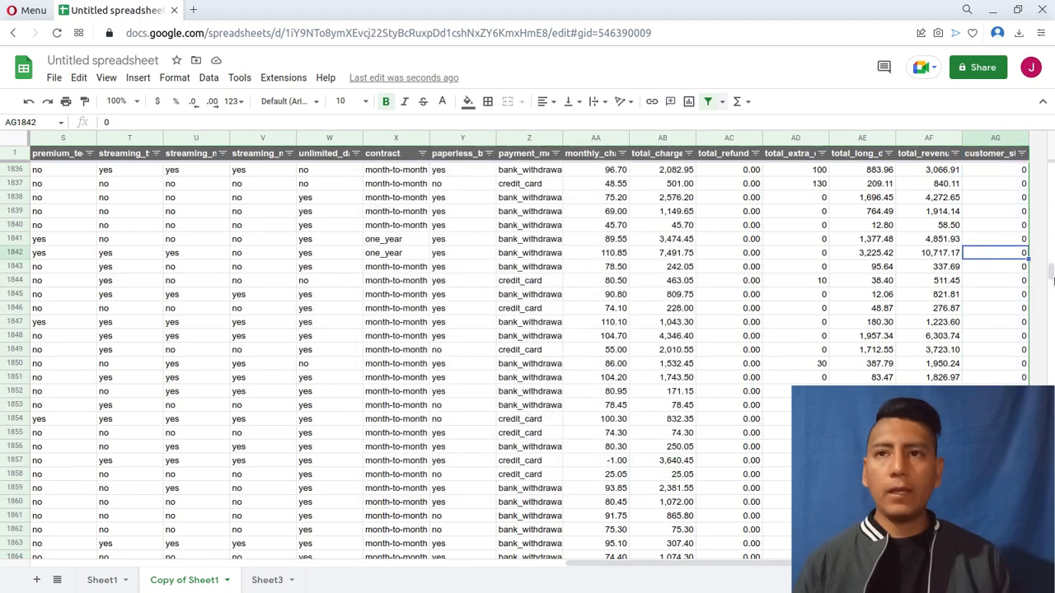
{"action": "left_click_drag", "start_coordinate": [1051, 273], "coordinate": [1052, 417]}
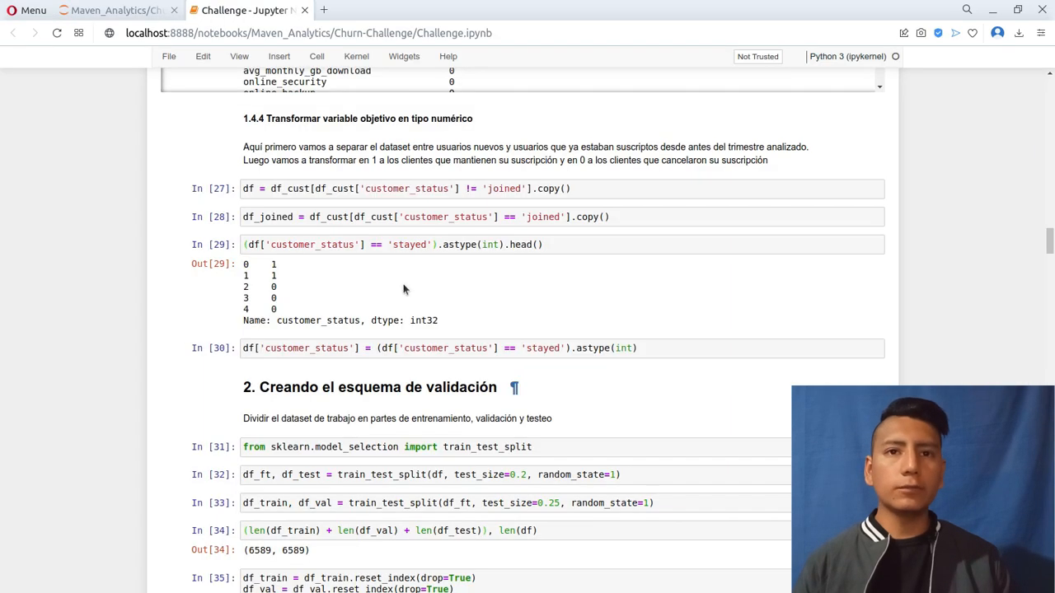
Review the customer_status references, loyalty mean and the numeric and categorical variables in the Challenge Jupyter notebook.
{"action": "scroll", "coordinate": [211, 229], "scroll_direction": "down", "scroll_amount": 10}
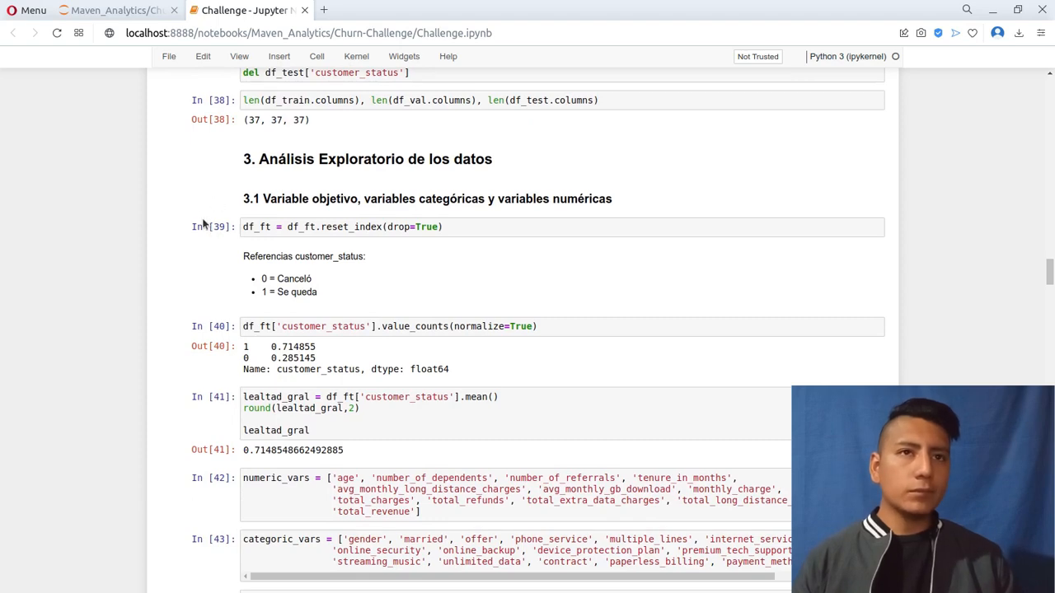
{"action": "scroll", "coordinate": [204, 223], "scroll_direction": "down", "scroll_amount": 5}
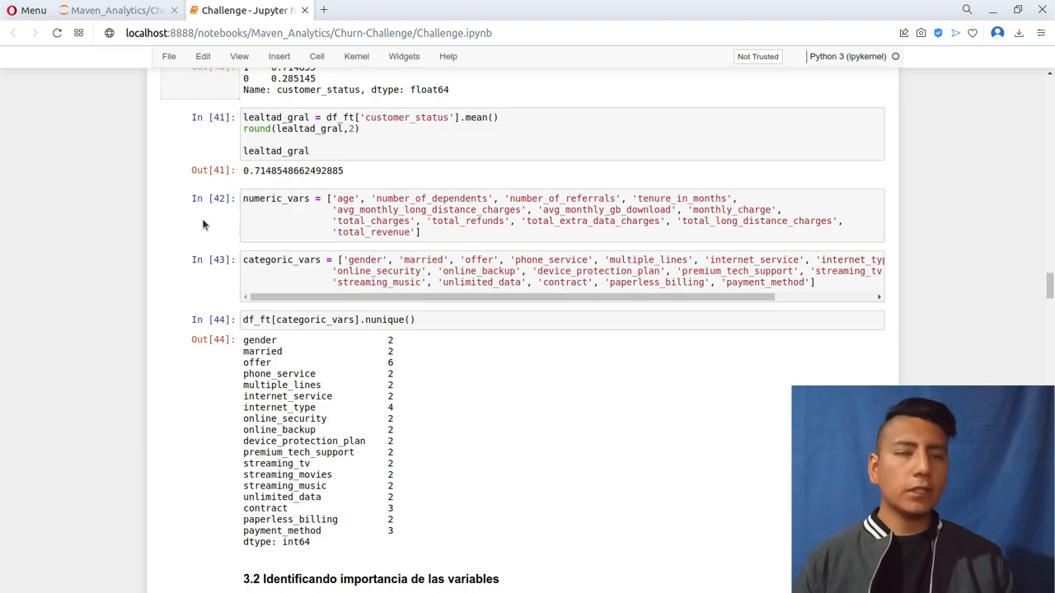
{"action": "scroll", "coordinate": [204, 223], "scroll_direction": "up", "scroll_amount": 3}
{"action": "scroll", "coordinate": [204, 224], "scroll_direction": "up", "scroll_amount": 3}
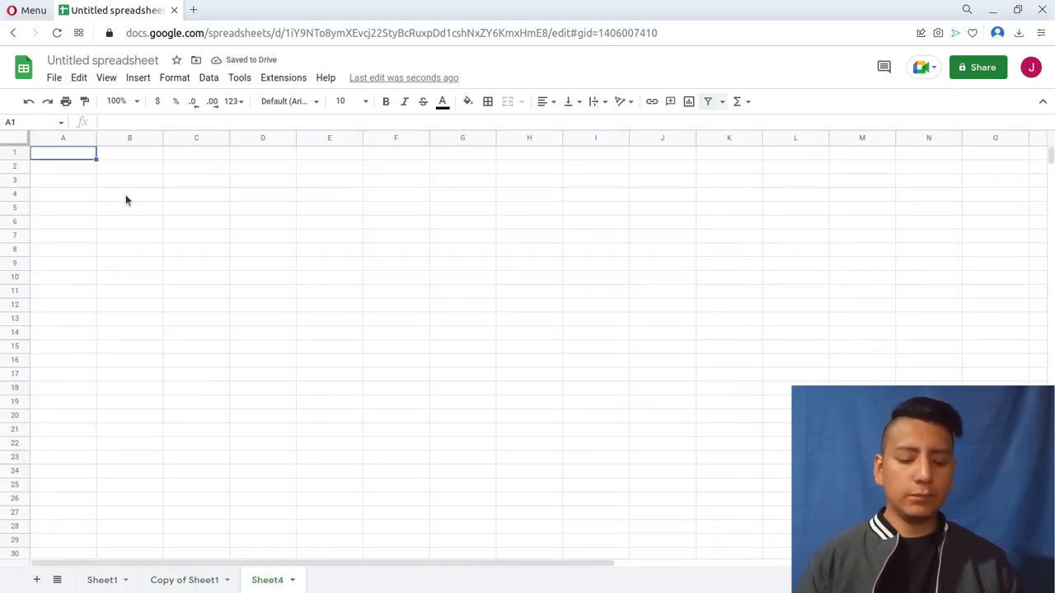
Calculate the average of the customer_status column (AG) of Copy of Sheet1 in cell A1 of Sheet4.
{"action": "type", "text": "=ac"}
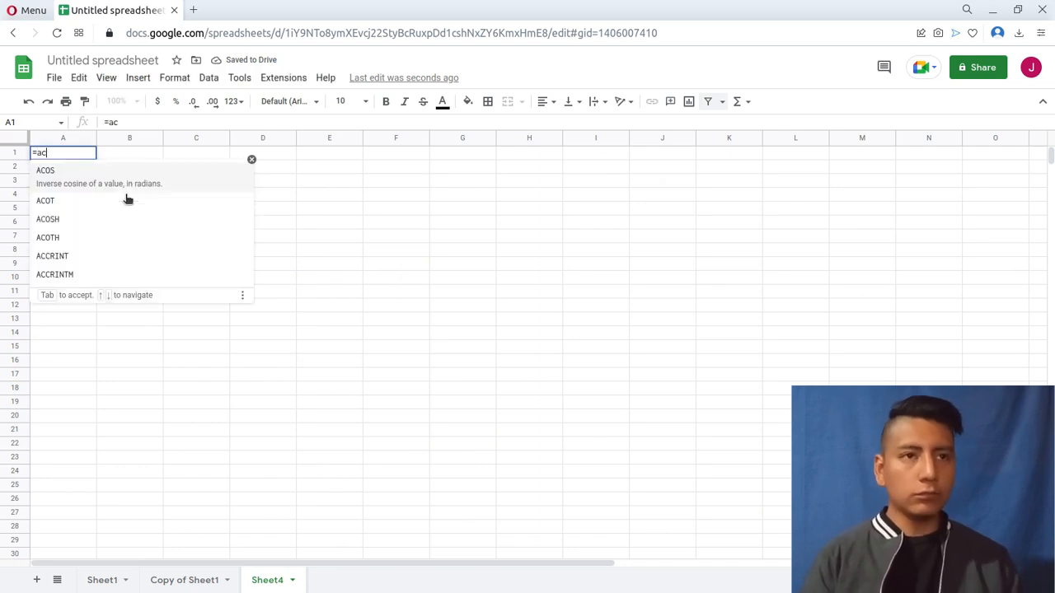
{"action": "key", "text": "BackSpace"}
{"action": "type", "text": "ve"}
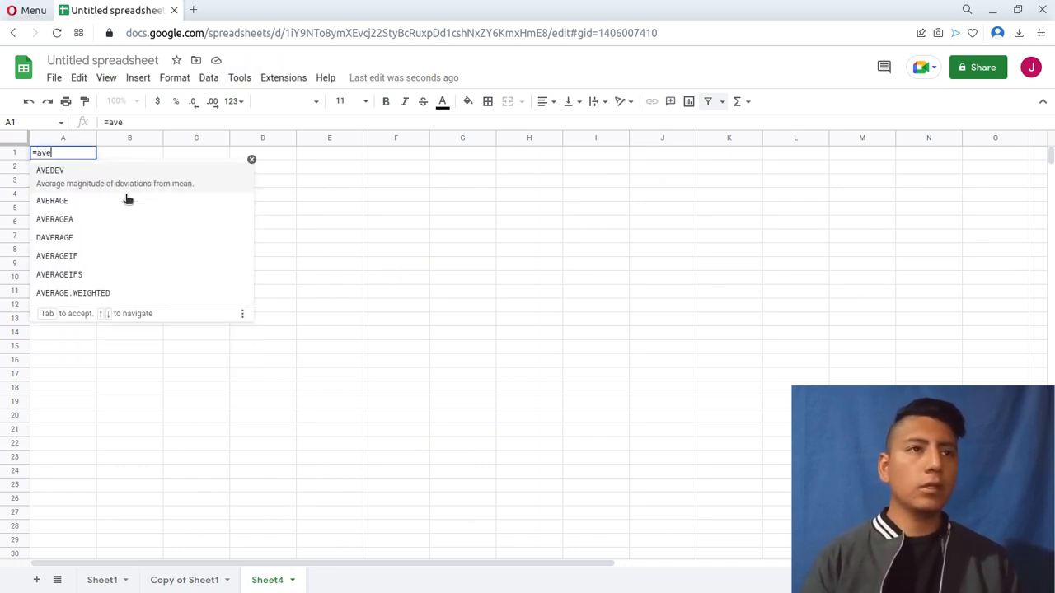
{"action": "left_click", "coordinate": [126, 198]}
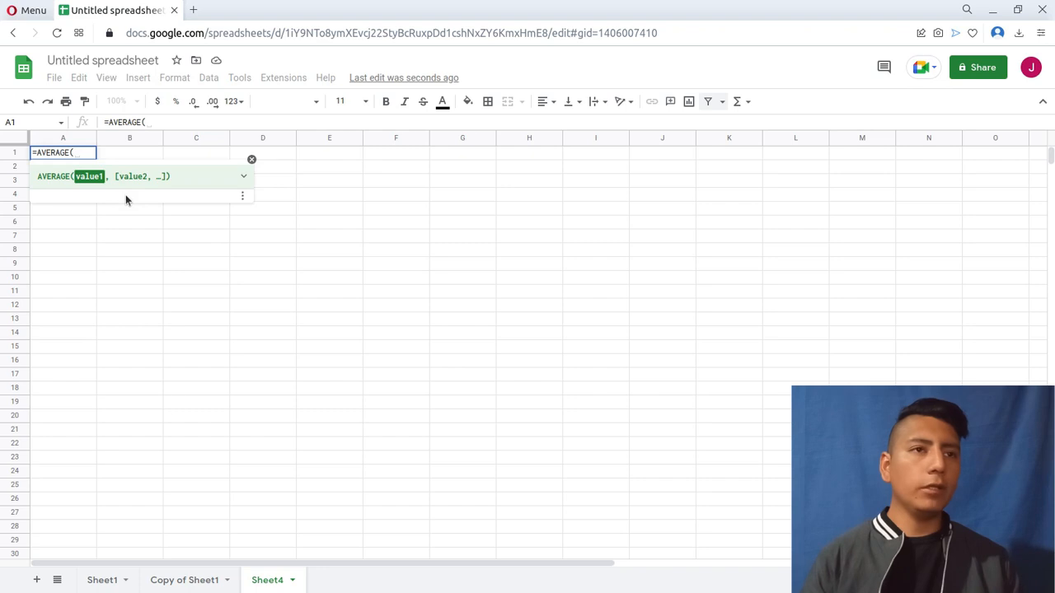
{"action": "left_click", "coordinate": [206, 582]}
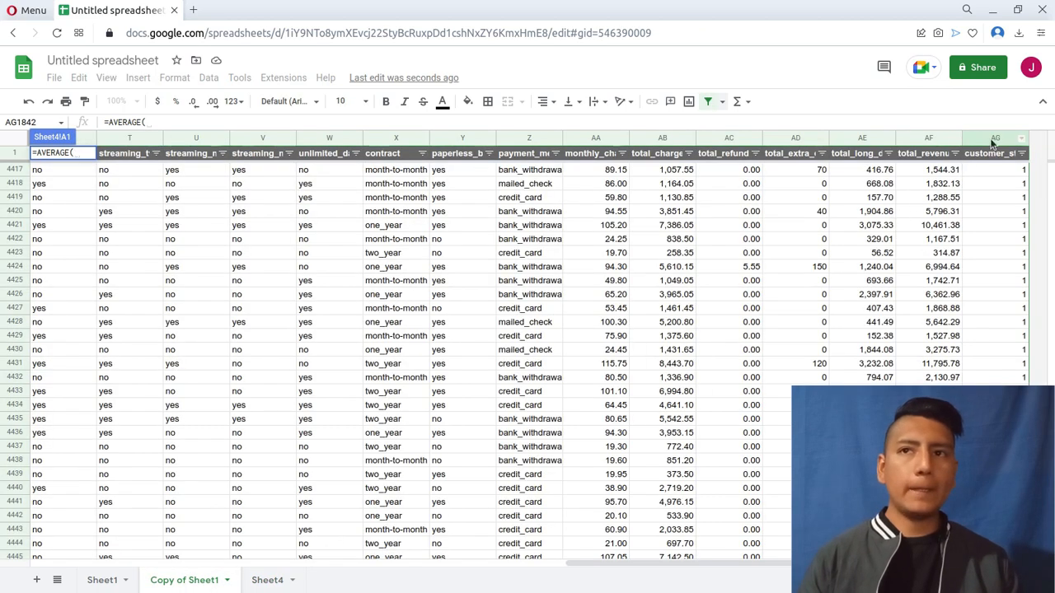
{"action": "left_click", "coordinate": [992, 139]}
{"action": "key", "text": "Return"}
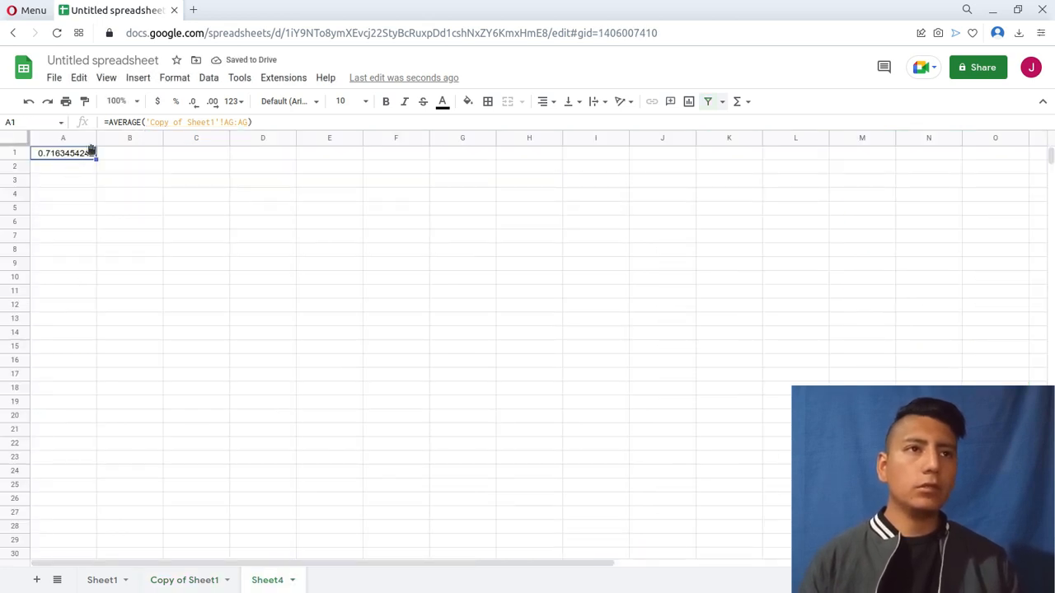
Move the customer_status average from cell A1 to A2 in Sheet4 and label A1 "prob cliente imp".
{"action": "left_click_drag", "start_coordinate": [89, 169], "coordinate": [76, 159]}
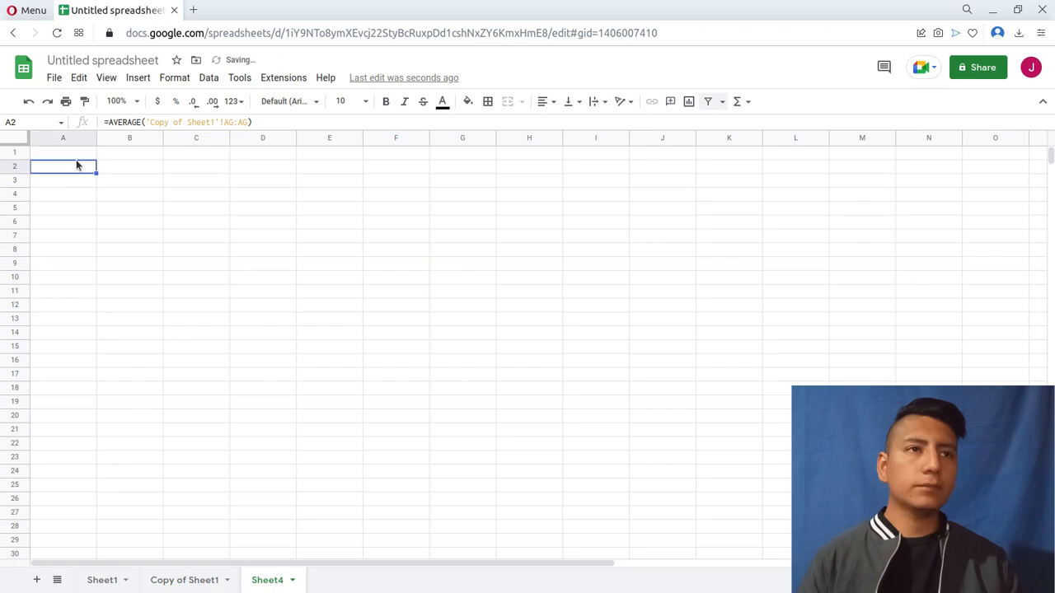
{"action": "key", "text": "Up"}
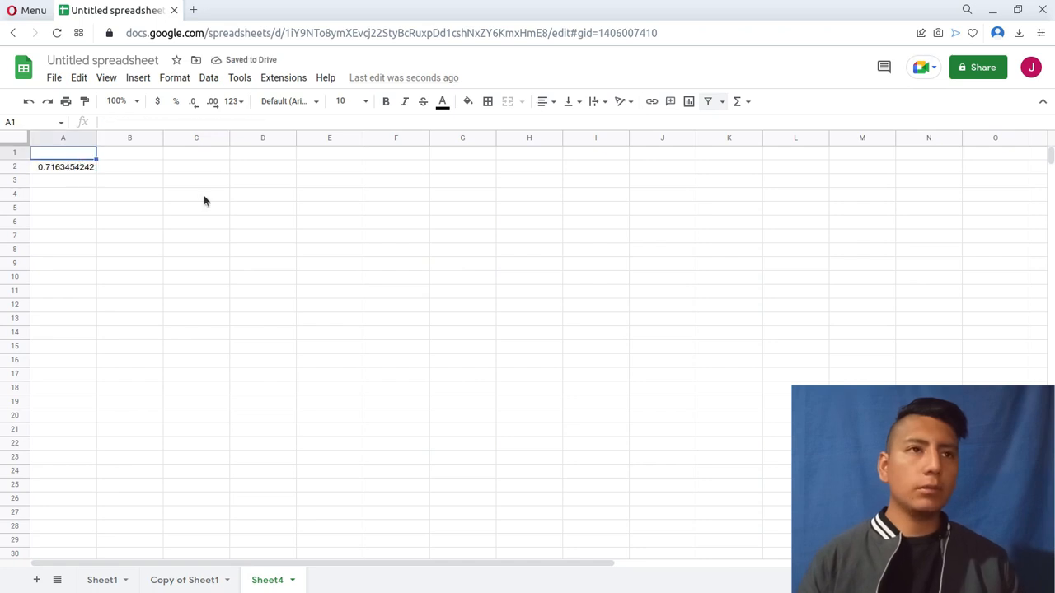
{"action": "type", "text": "%"}
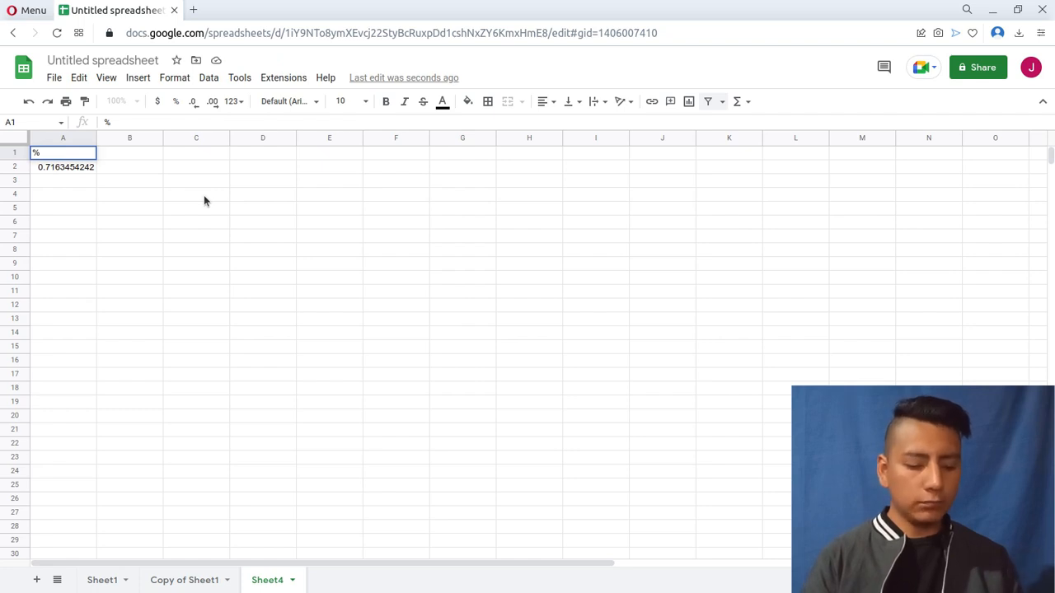
{"action": "type", "text": " prob"}
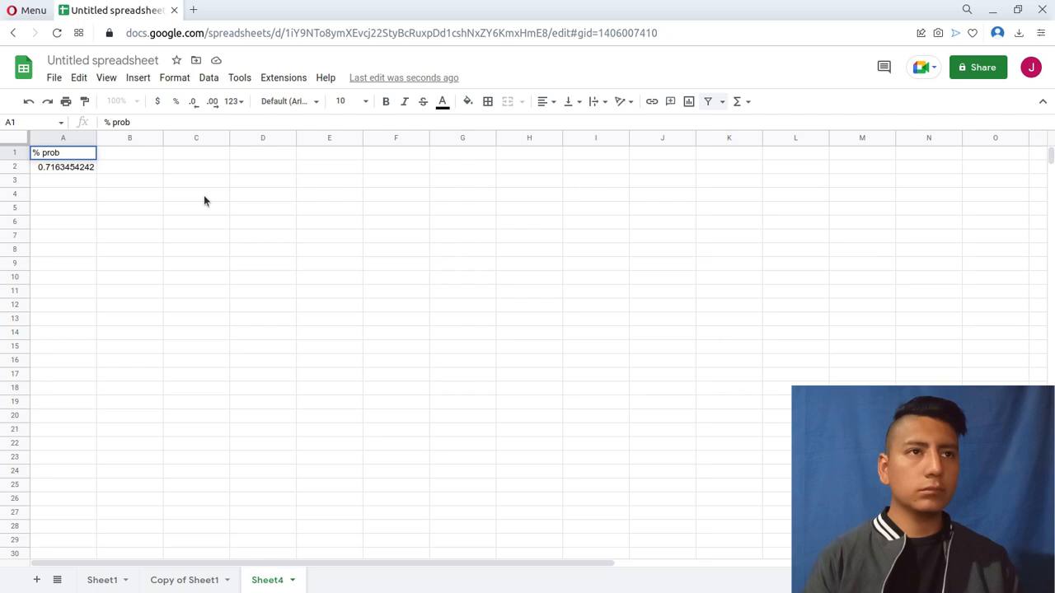
{"action": "key", "text": "Home"}
{"action": "key", "text": "Delete"}
{"action": "key", "text": "Delete"}
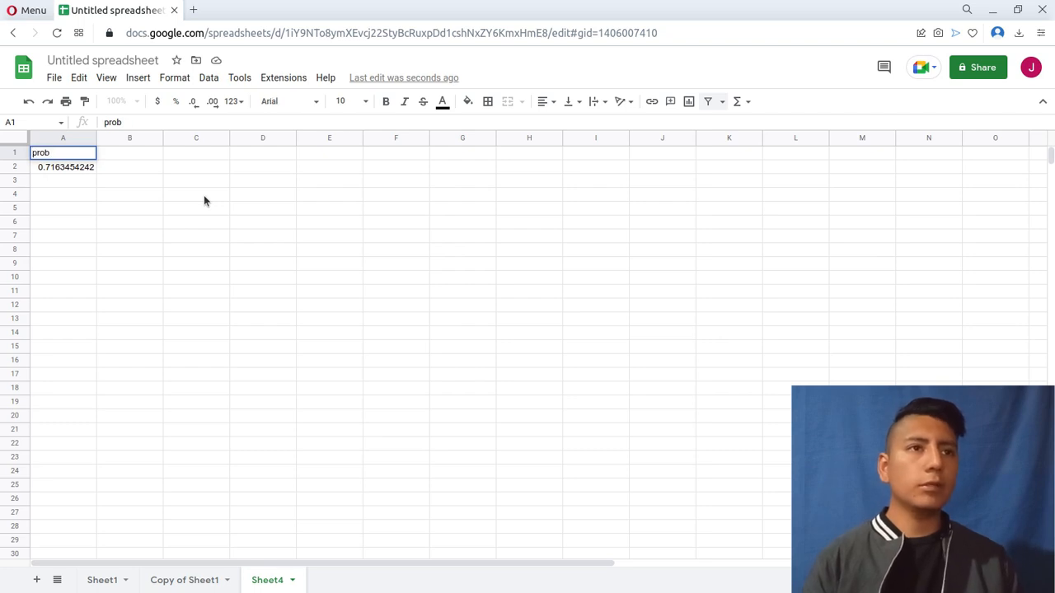
{"action": "type", "text": "cliente imp"}
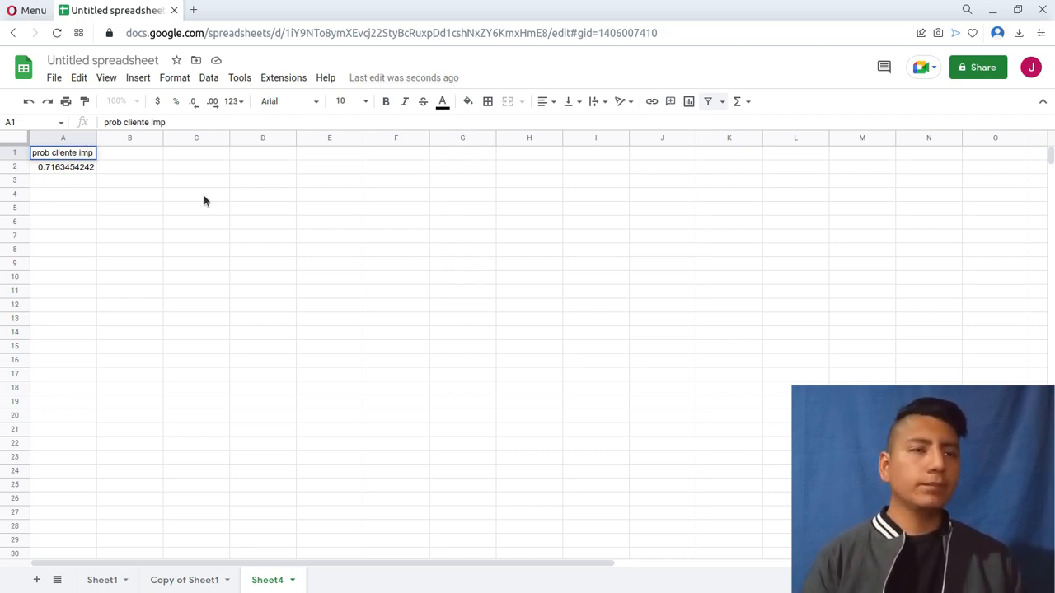
{"action": "key", "text": "Return"}
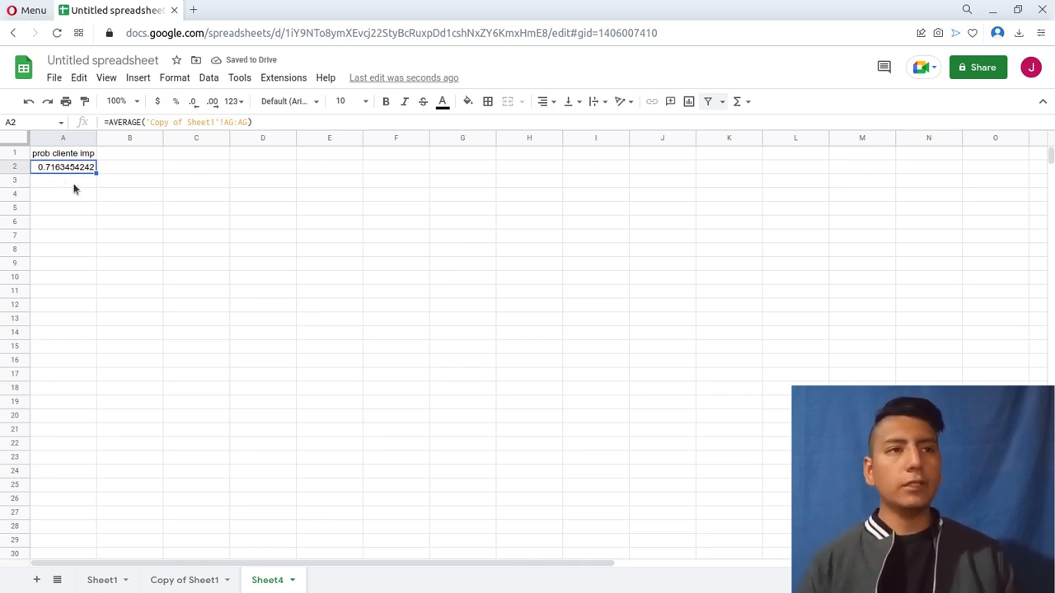
Review the numeric_vars and categoric_vars lists and the unique counts of the categorical variables in the Challenge Jupyter notebook.
{"action": "key", "text": "Down"}
{"action": "left_click_drag", "start_coordinate": [65, 181], "coordinate": [65, 305]}
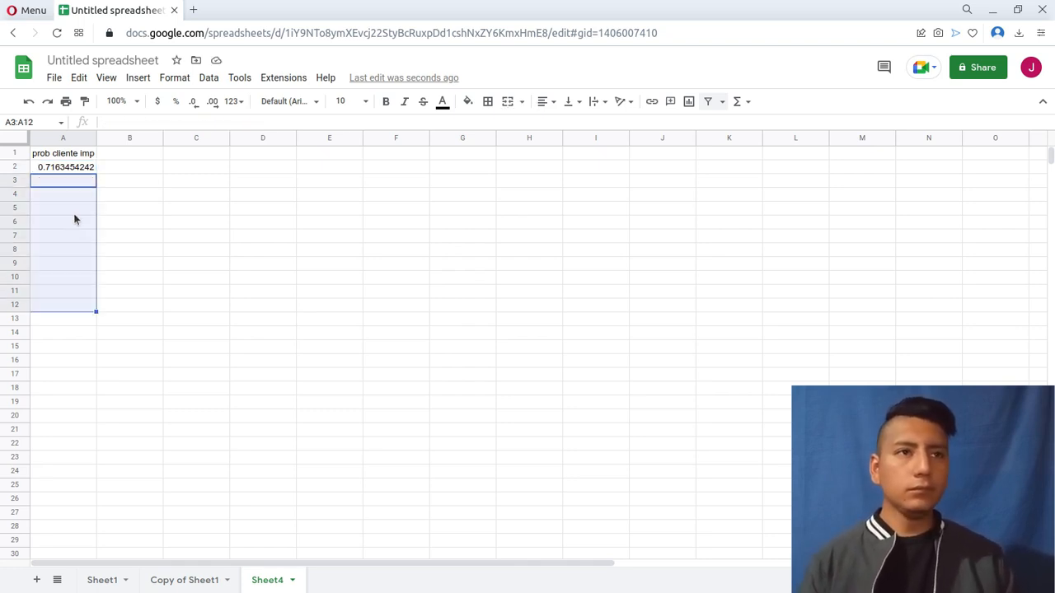
{"action": "key", "text": "alt+Tab"}
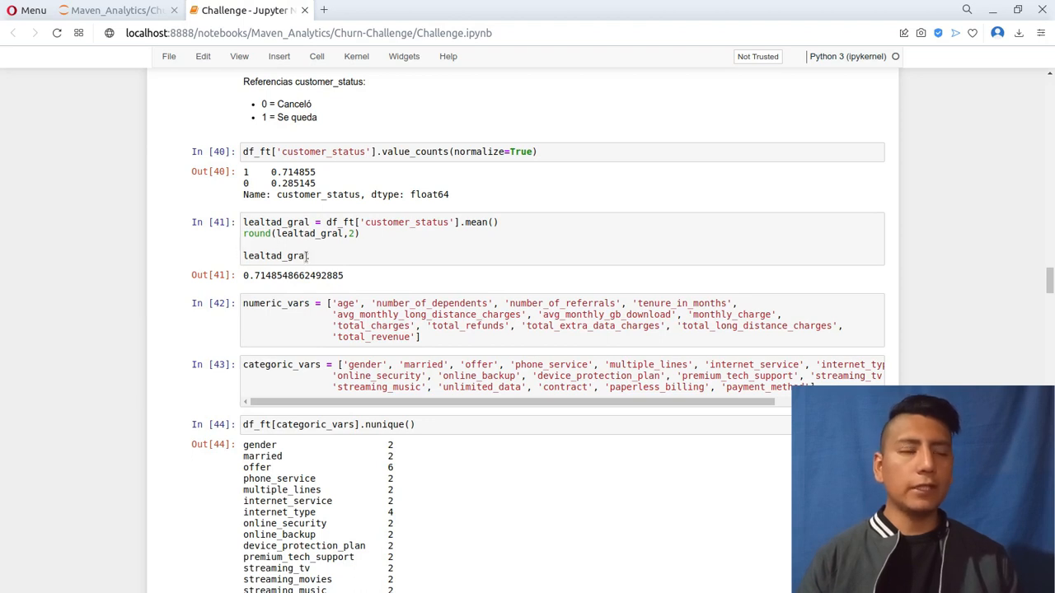
{"action": "scroll", "coordinate": [157, 315], "scroll_direction": "down", "scroll_amount": 2}
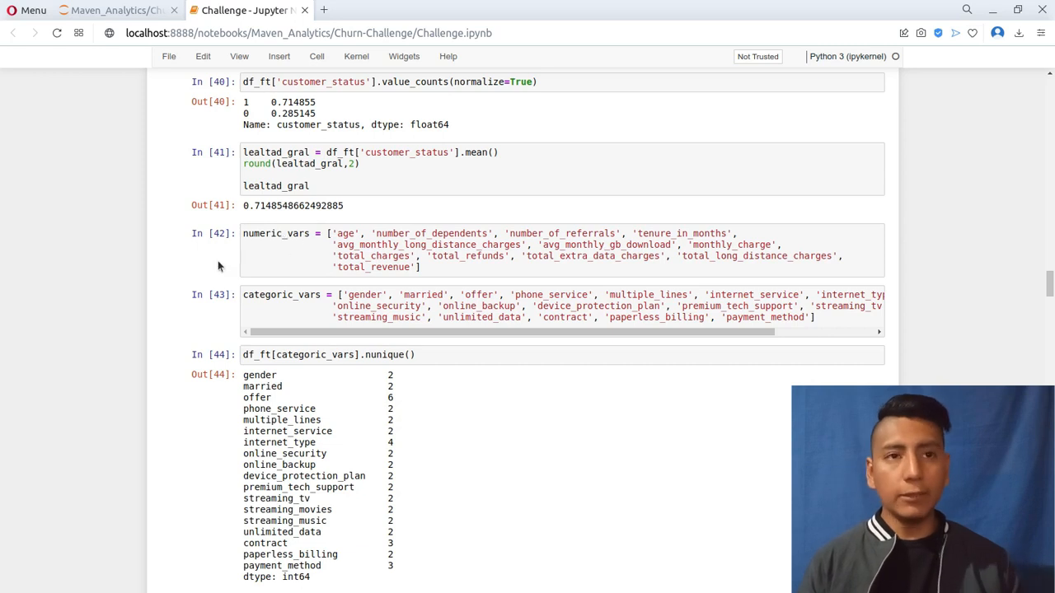
{"action": "scroll", "coordinate": [216, 267], "scroll_direction": "down", "scroll_amount": 1}
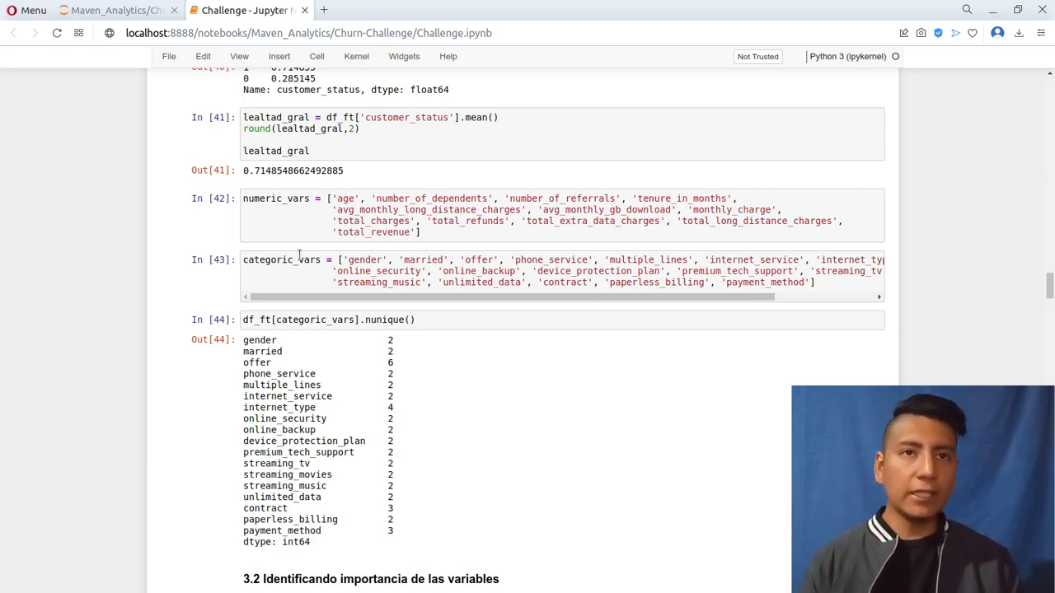
{"action": "key", "text": "alt+Tab"}
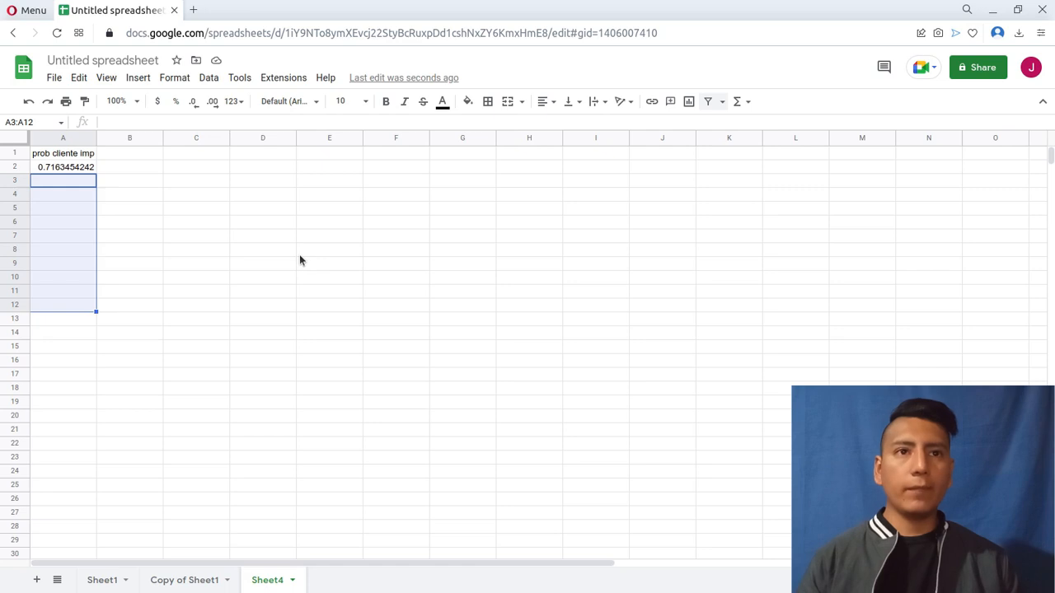
Move the categorical columns online_security through payment_method (P:Z) of Copy of Sheet1 to after the customer_status column.
{"action": "left_click", "coordinate": [198, 159]}
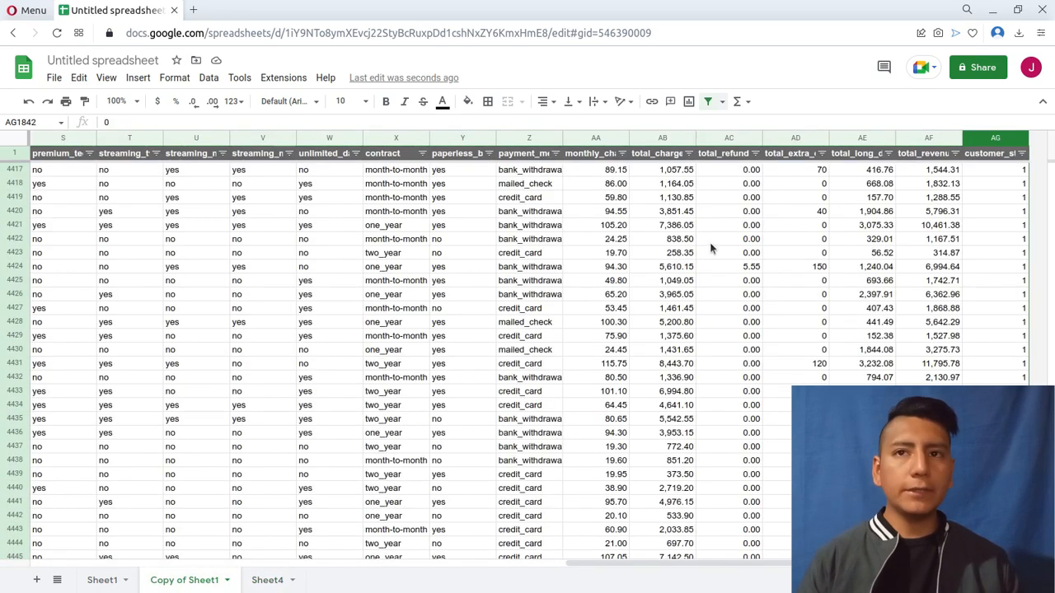
{"action": "scroll", "coordinate": [710, 246], "scroll_direction": "left", "scroll_amount": 15}
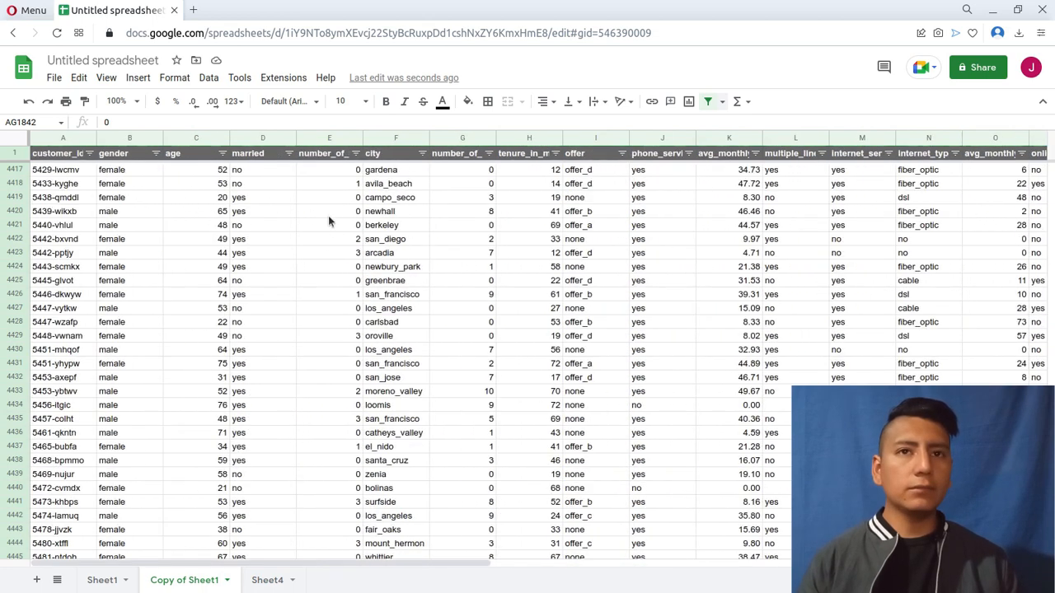
{"action": "scroll", "coordinate": [328, 216], "scroll_direction": "right", "scroll_amount": 6}
{"action": "scroll", "coordinate": [328, 217], "scroll_direction": "right", "scroll_amount": 10}
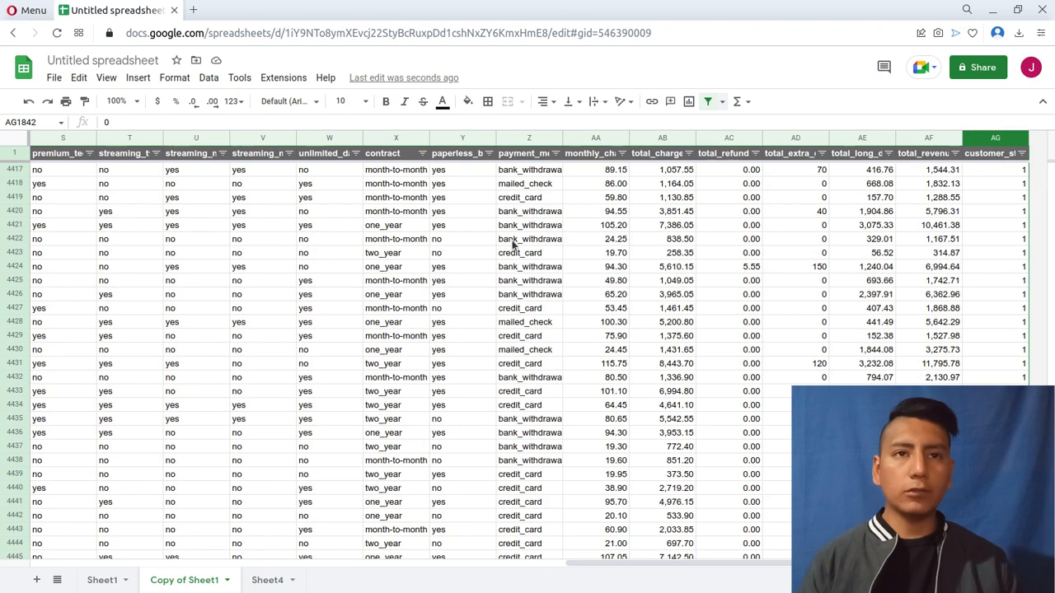
{"action": "scroll", "coordinate": [515, 237], "scroll_direction": "left", "scroll_amount": 1}
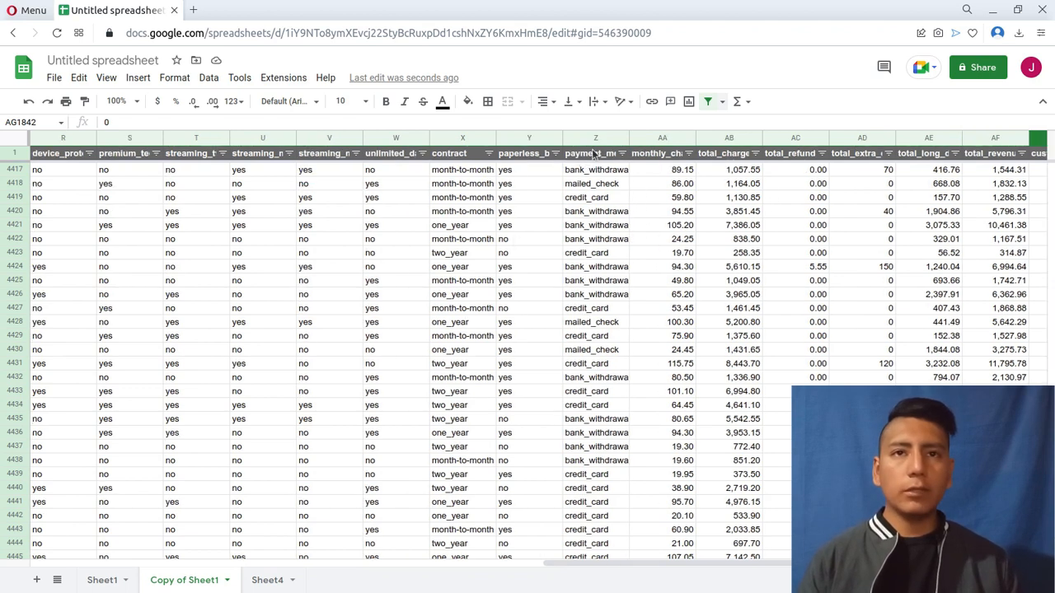
{"action": "left_click_drag", "start_coordinate": [595, 144], "coordinate": [185, 134]}
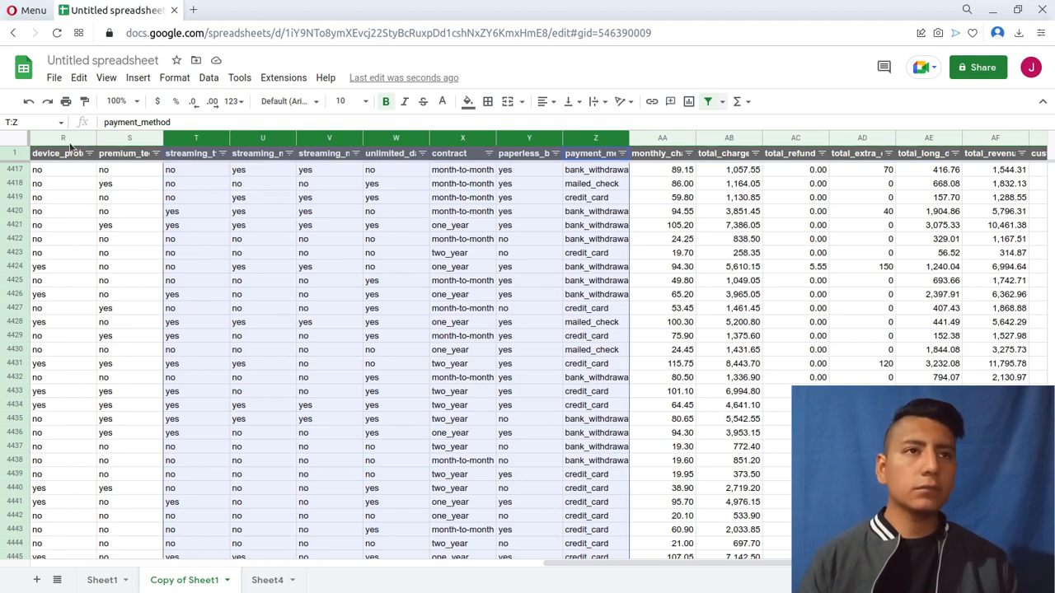
{"action": "scroll", "coordinate": [321, 280], "scroll_direction": "left", "scroll_amount": 3}
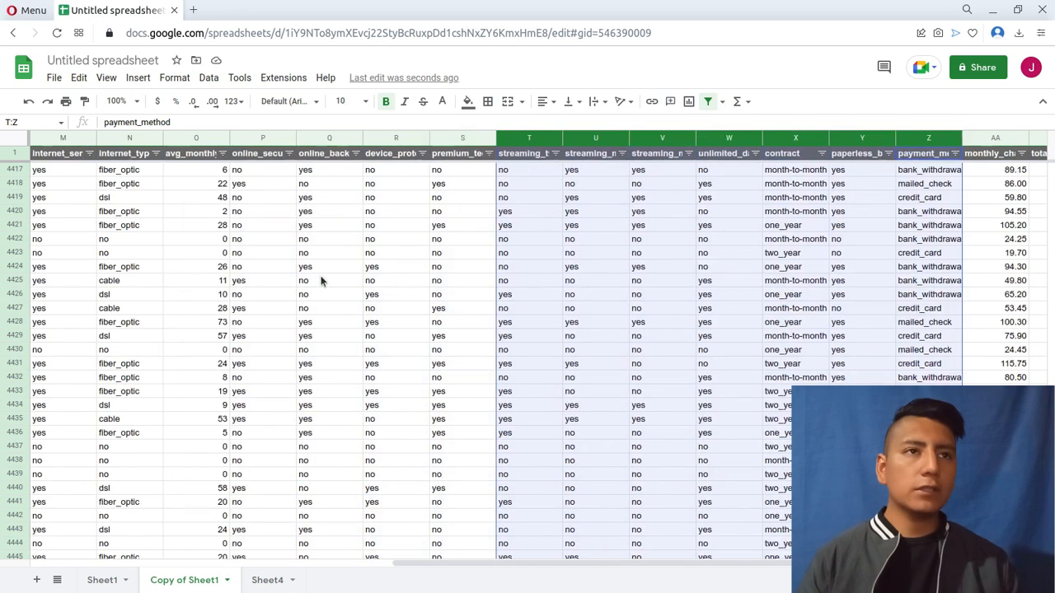
{"action": "scroll", "coordinate": [322, 280], "scroll_direction": "left", "scroll_amount": 2}
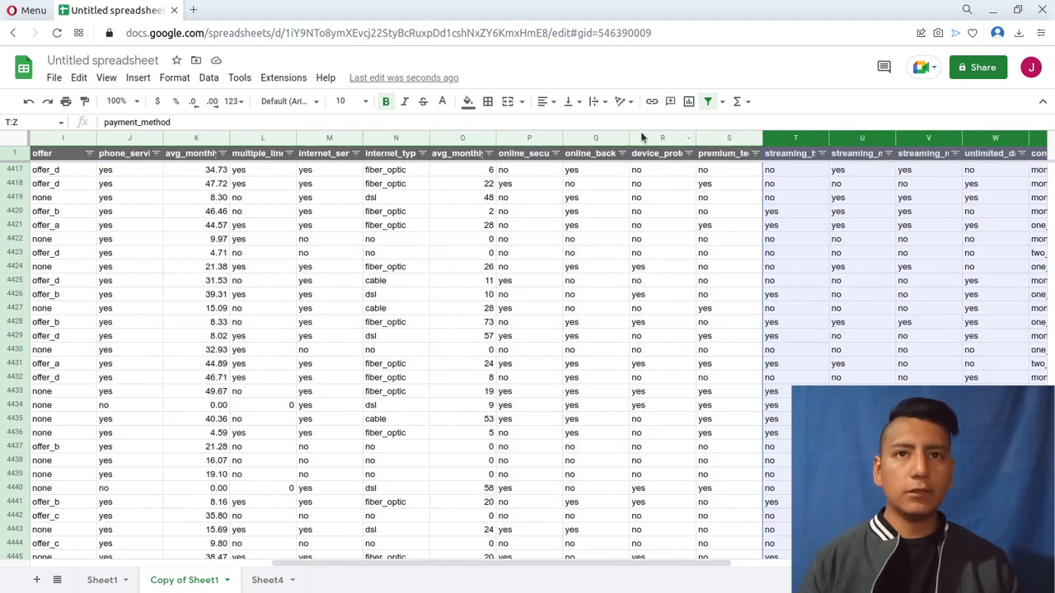
{"action": "left_click", "coordinate": [517, 138], "text": "shift"}
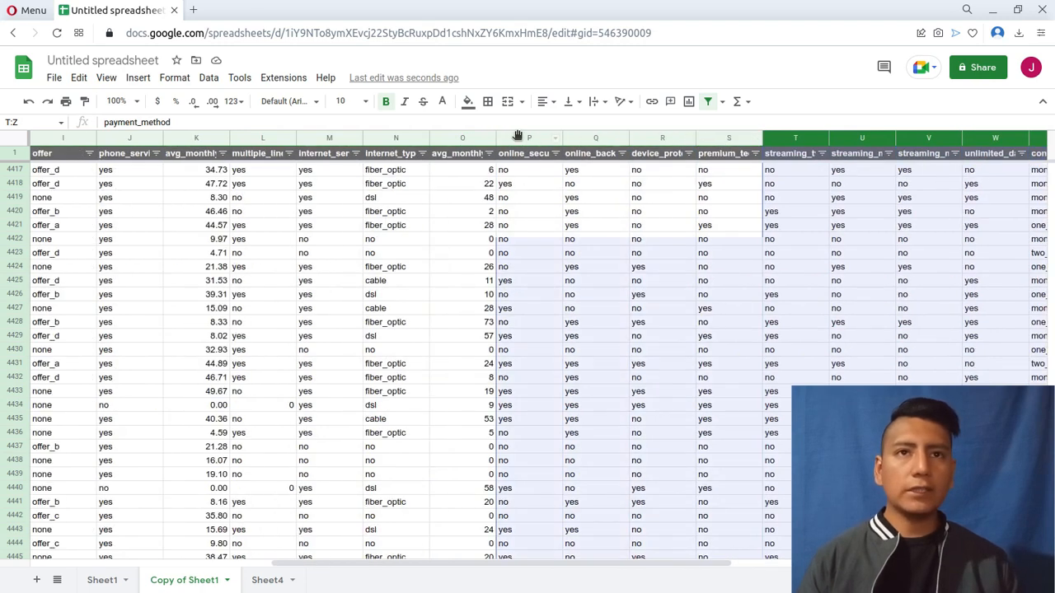
{"action": "scroll", "coordinate": [804, 316], "scroll_direction": "right", "scroll_amount": 6}
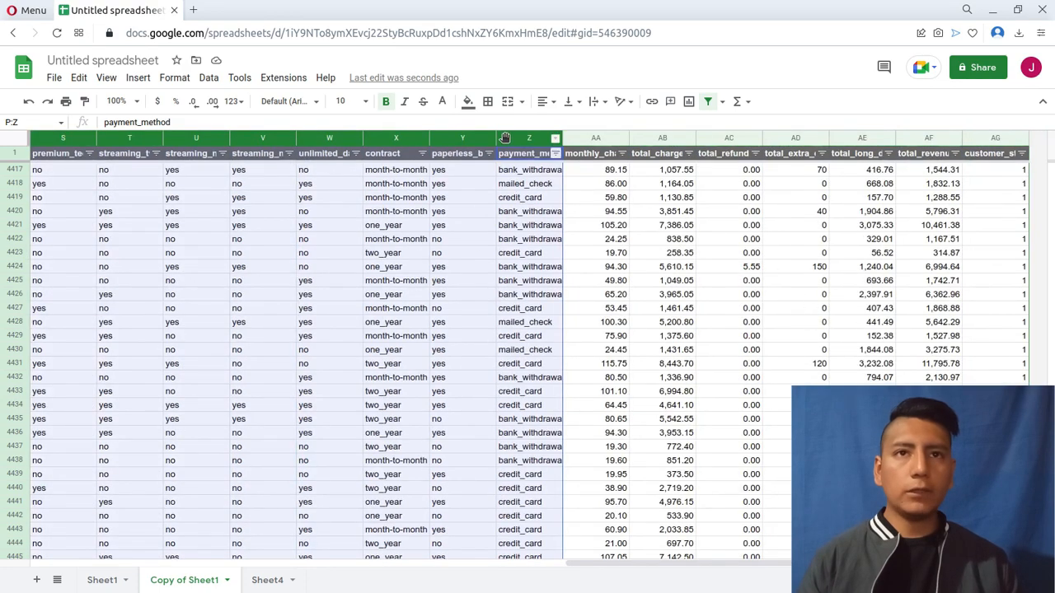
{"action": "scroll", "coordinate": [958, 136], "scroll_direction": "left", "scroll_amount": 2}
{"action": "left_click_drag", "start_coordinate": [957, 133], "coordinate": [972, 134]}
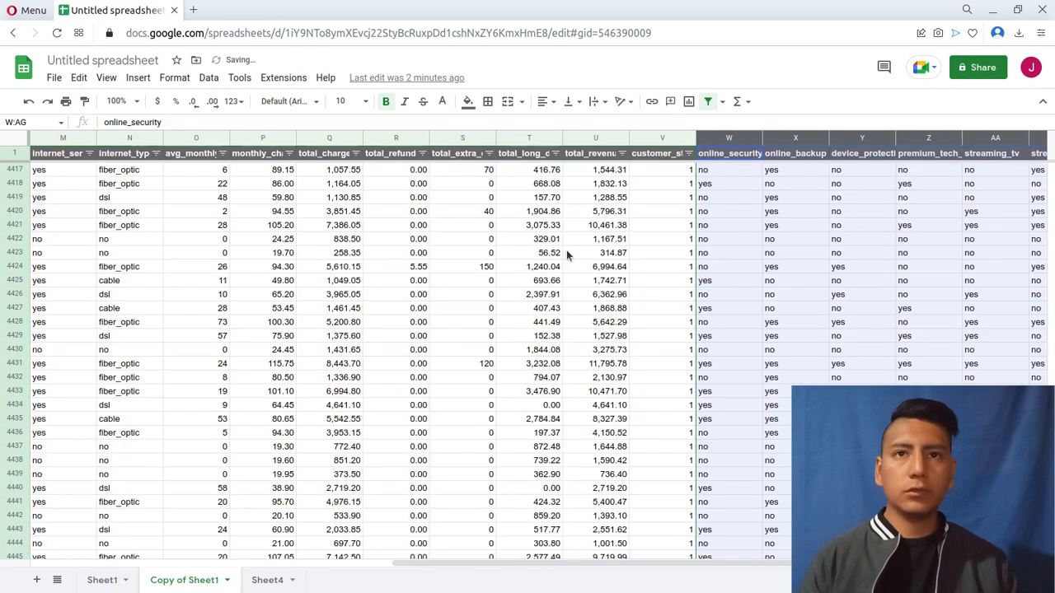
Move the multiple_lines, internet_service and internet_type columns (L:N) to between customer_status and online_security.
{"action": "scroll", "coordinate": [566, 249], "scroll_direction": "left", "scroll_amount": 7}
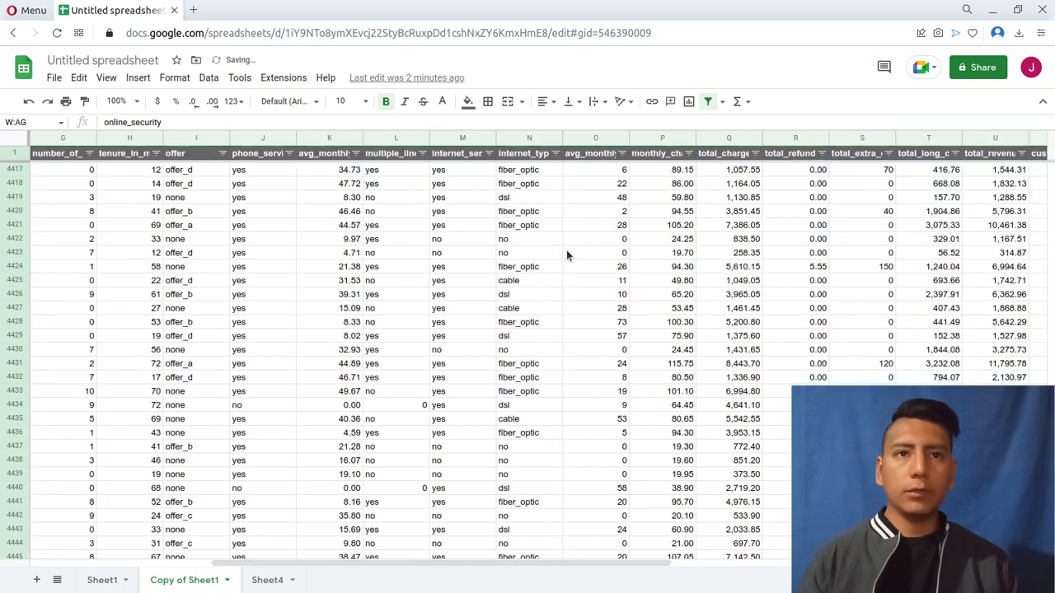
{"action": "scroll", "coordinate": [609, 263], "scroll_direction": "right", "scroll_amount": 3}
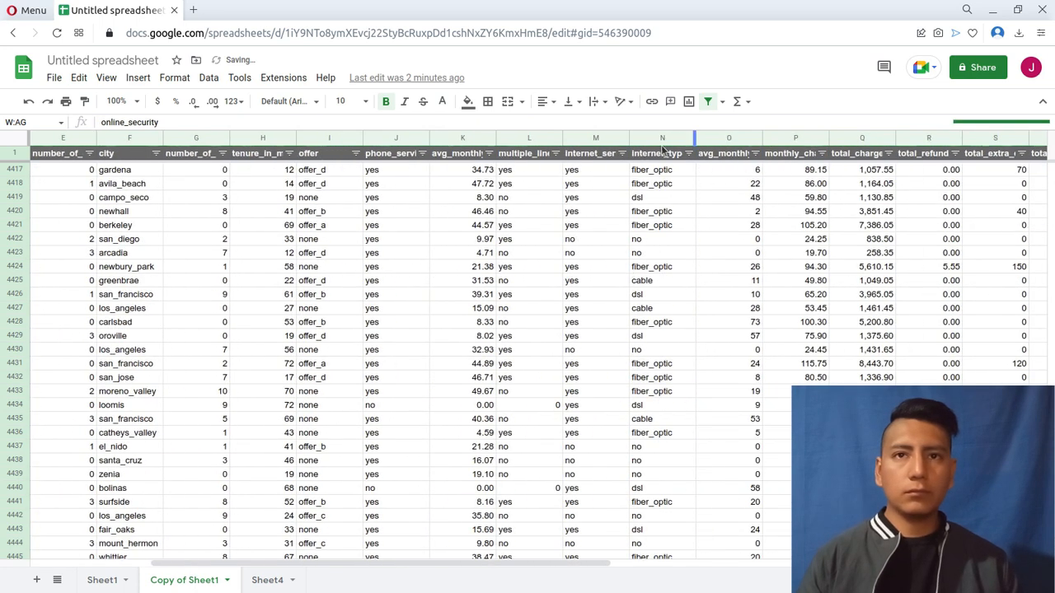
{"action": "left_click", "coordinate": [661, 140]}
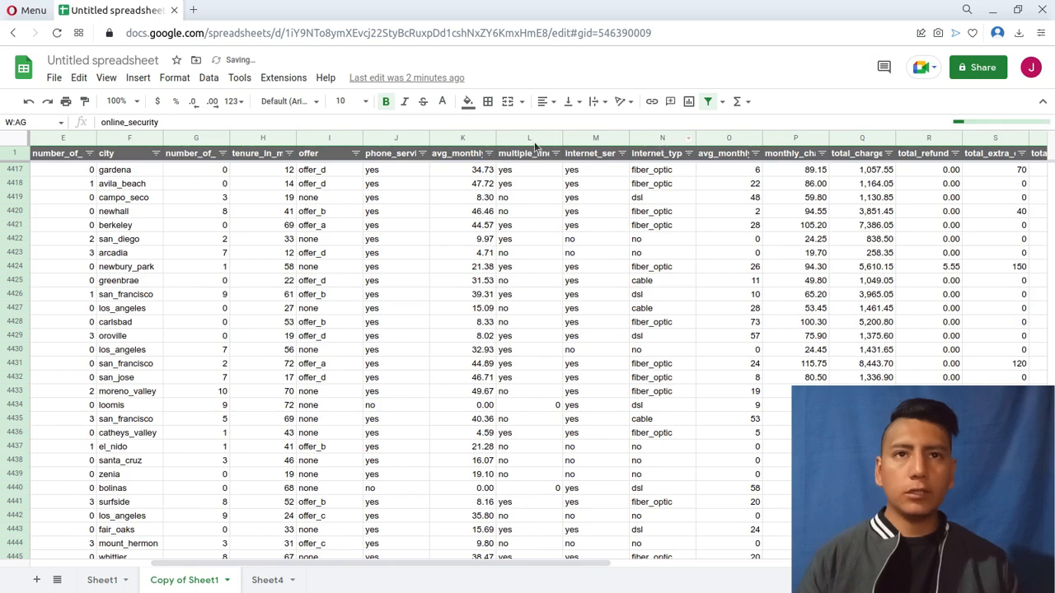
{"action": "left_click", "coordinate": [519, 140], "text": "shift"}
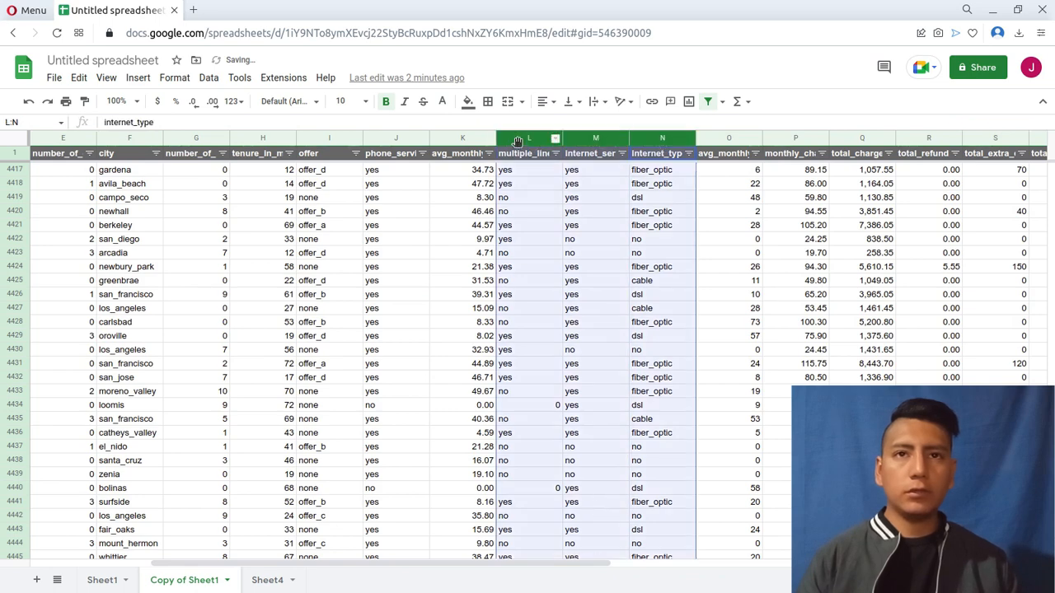
{"action": "scroll", "coordinate": [524, 148], "scroll_direction": "down", "scroll_amount": 1}
{"action": "scroll", "coordinate": [528, 165], "scroll_direction": "down", "scroll_amount": 1}
{"action": "scroll", "coordinate": [549, 211], "scroll_direction": "up", "scroll_amount": 7}
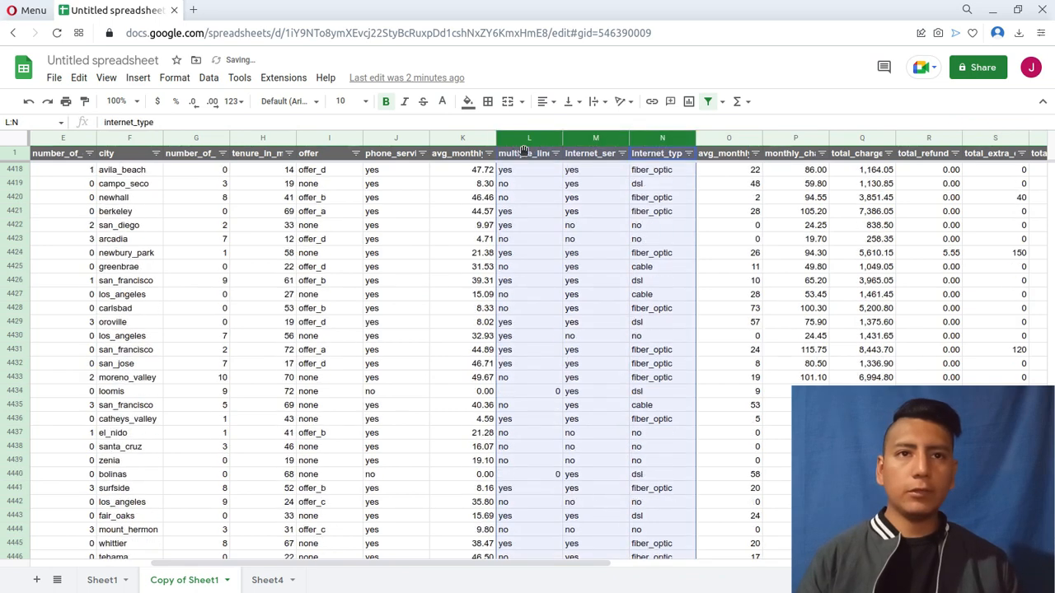
{"action": "scroll", "coordinate": [554, 227], "scroll_direction": "up", "scroll_amount": 3}
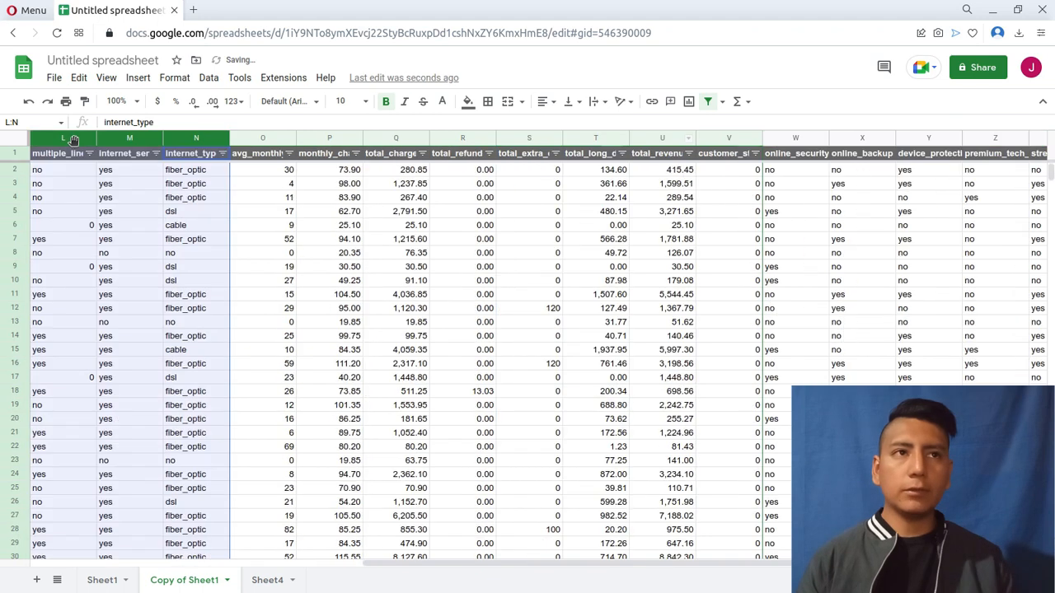
{"action": "mouse_move", "coordinate": [73, 139]}
{"action": "left_mouse_down"}
{"action": "mouse_move", "coordinate": [525, 144]}
{"action": "mouse_move", "coordinate": [713, 164]}
{"action": "left_mouse_up"}
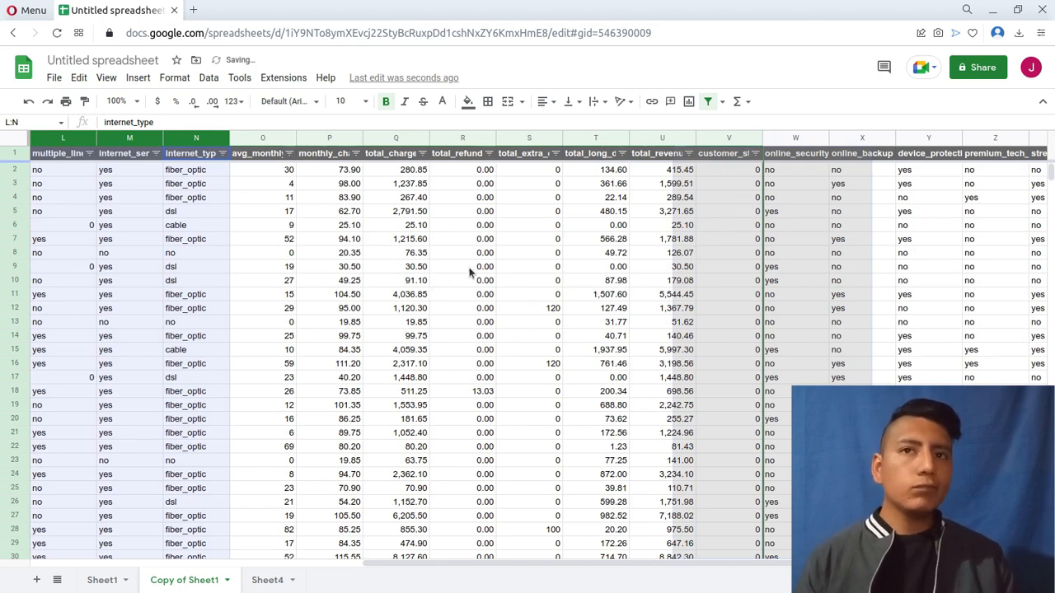
Move the offer and phone_service columns to between customer_status and multiple_lines.
{"action": "scroll", "coordinate": [468, 314], "scroll_direction": "left", "scroll_amount": 4}
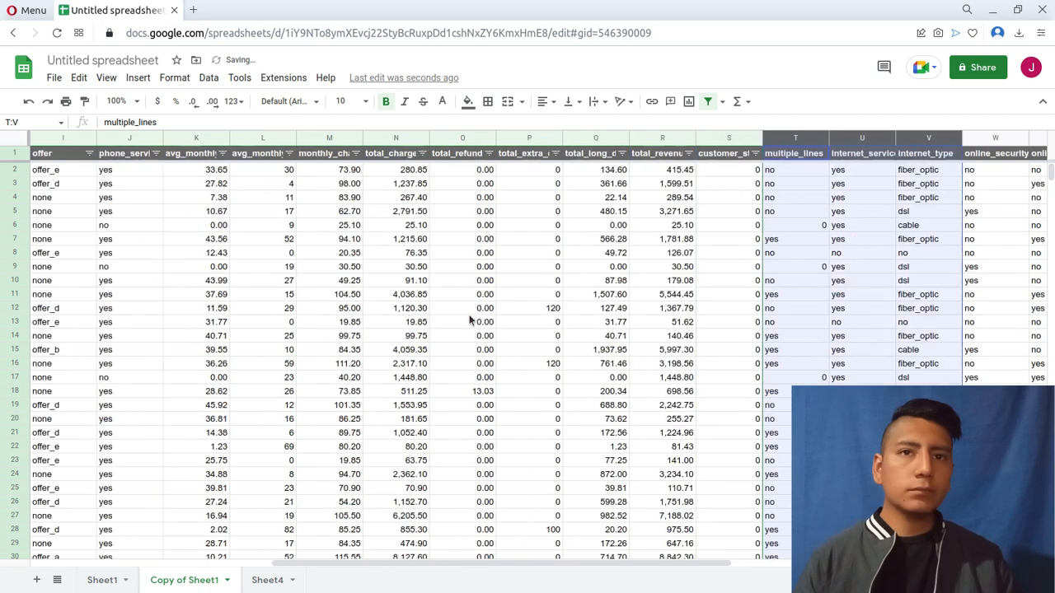
{"action": "scroll", "coordinate": [467, 314], "scroll_direction": "left", "scroll_amount": 2}
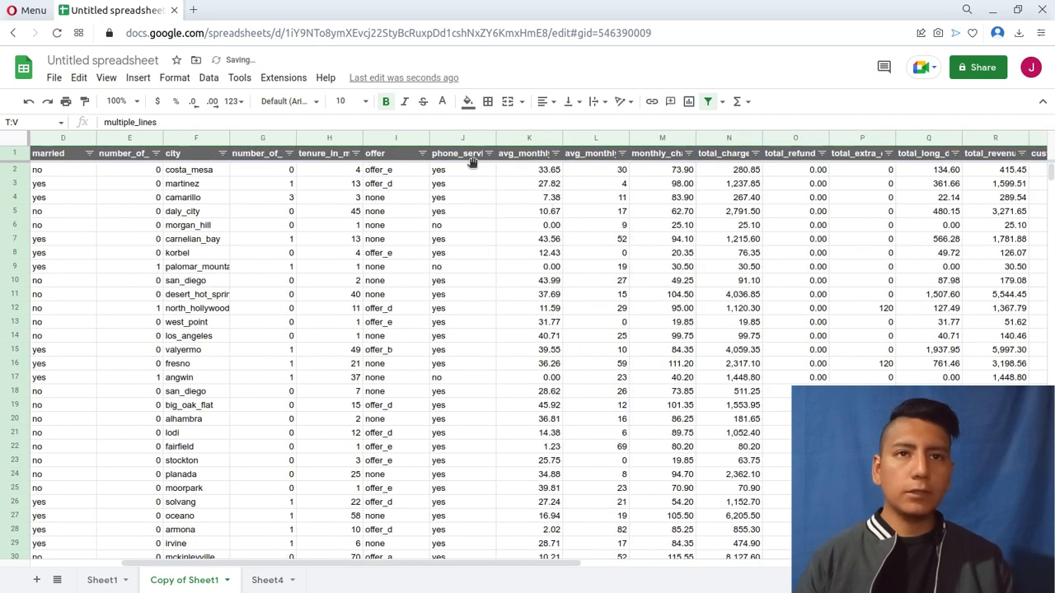
{"action": "left_click_drag", "start_coordinate": [393, 138], "coordinate": [462, 138]}
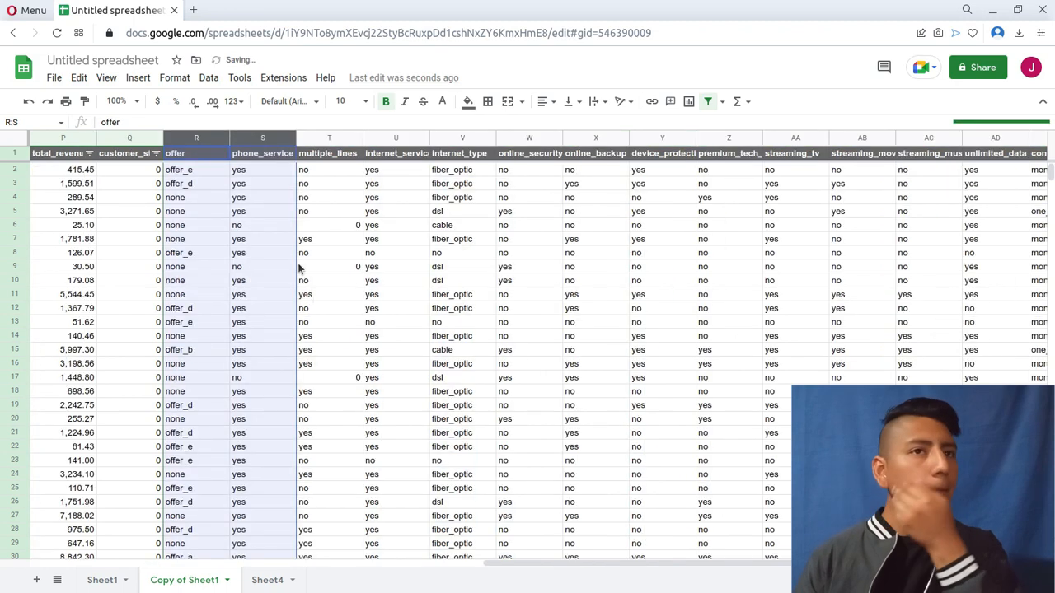
Select the multiple_lines column (T) and inspect its 0 entries in cells T6 and T9 and below.
{"action": "left_click", "coordinate": [342, 268]}
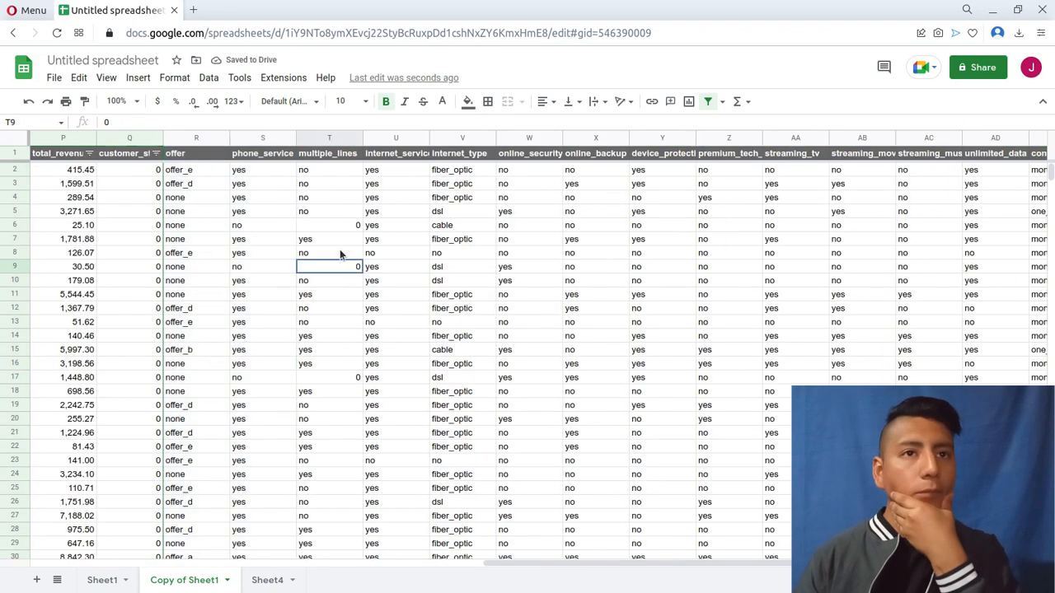
{"action": "left_click", "coordinate": [339, 223]}
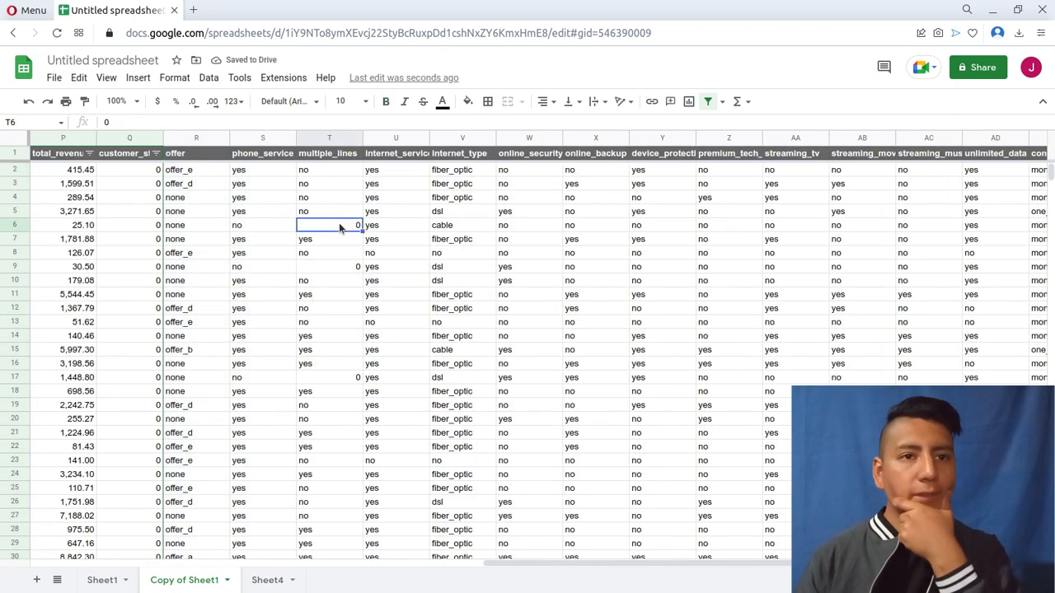
{"action": "left_click", "coordinate": [332, 138]}
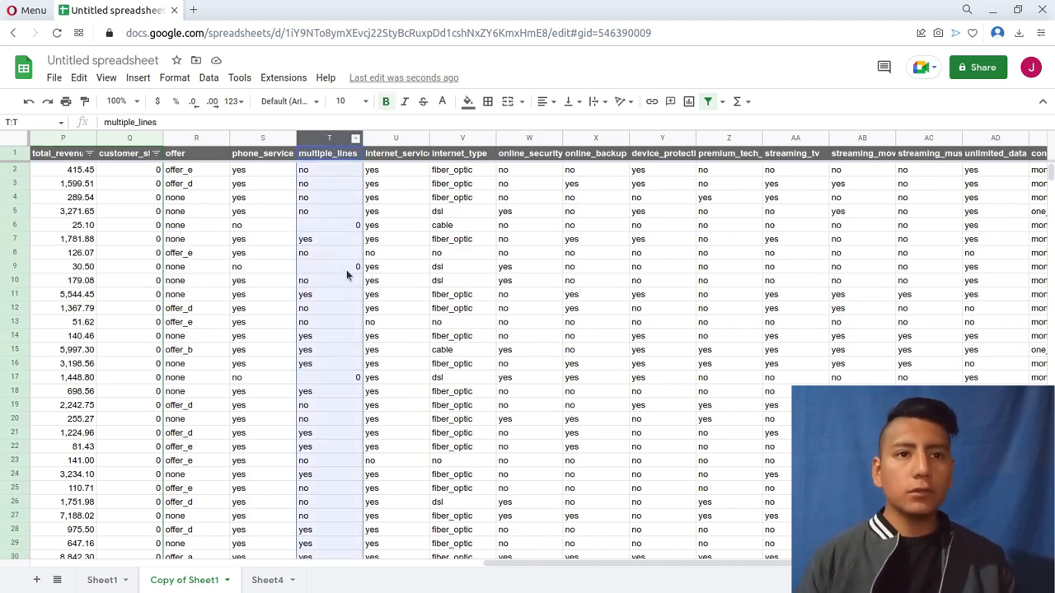
{"action": "scroll", "coordinate": [346, 272], "scroll_direction": "down", "scroll_amount": 6}
{"action": "scroll", "coordinate": [346, 271], "scroll_direction": "up", "scroll_amount": 5}
{"action": "scroll", "coordinate": [345, 270], "scroll_direction": "up", "scroll_amount": 1}
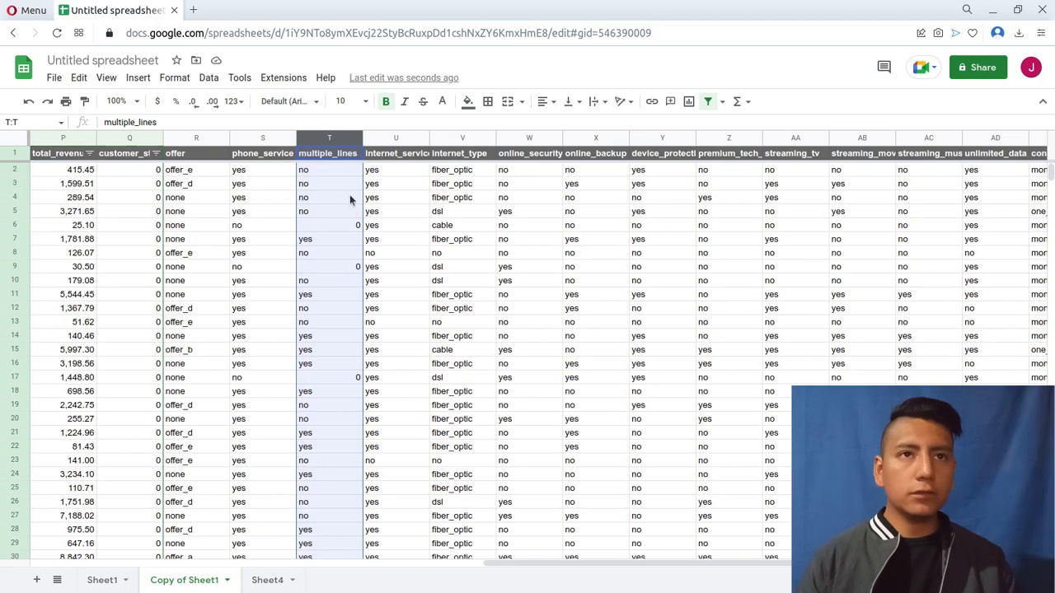
Replace every 0 in the multiple_lines column (T) with no.
{"action": "left_click", "coordinate": [348, 173]}
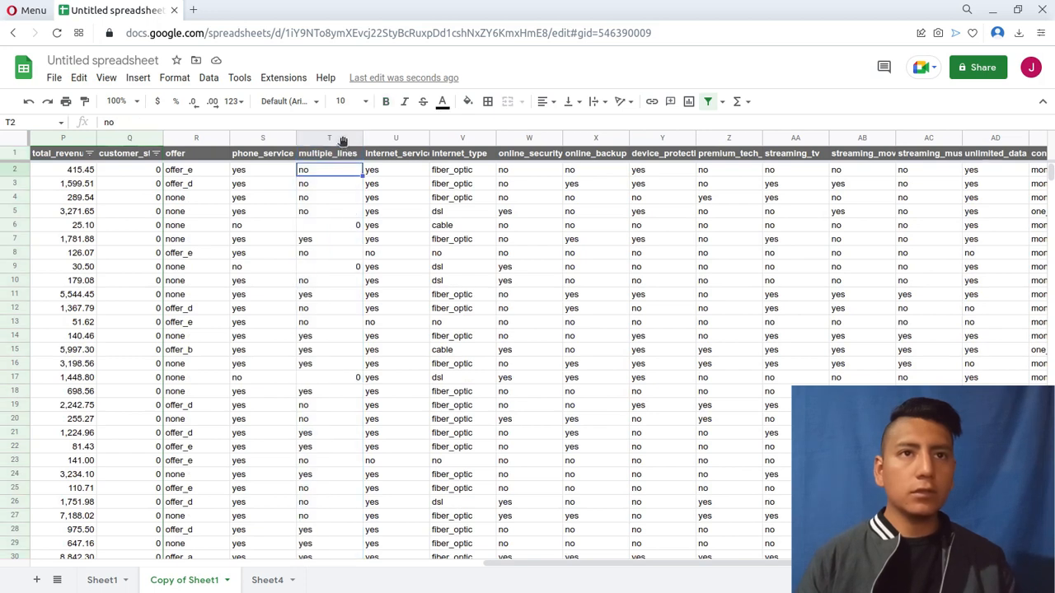
{"action": "left_click", "coordinate": [343, 138]}
{"action": "key", "text": "ctrl+h"}
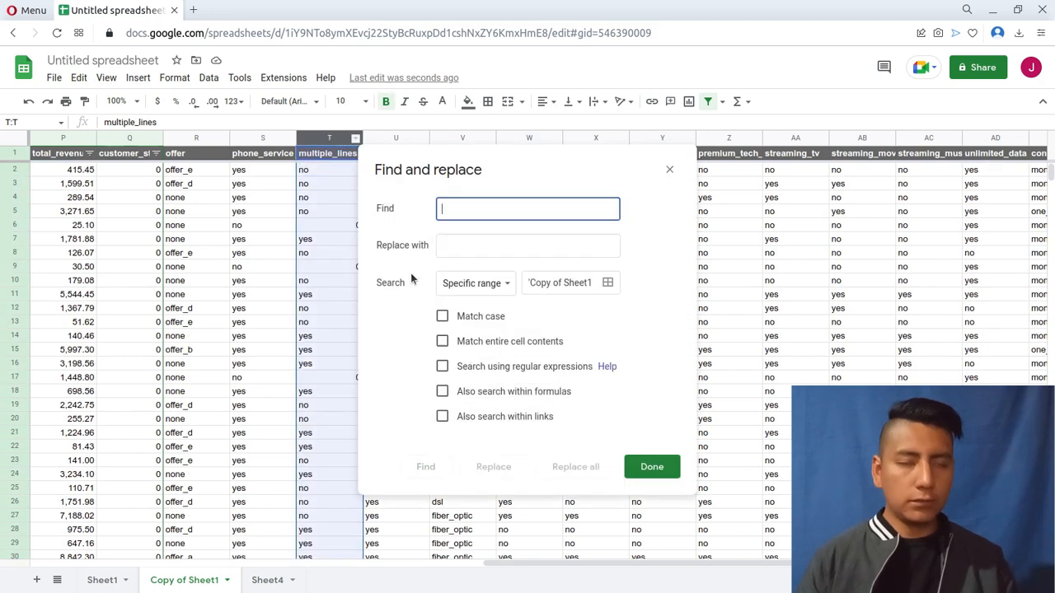
{"action": "type", "text": "0"}
{"action": "key", "text": "Tab"}
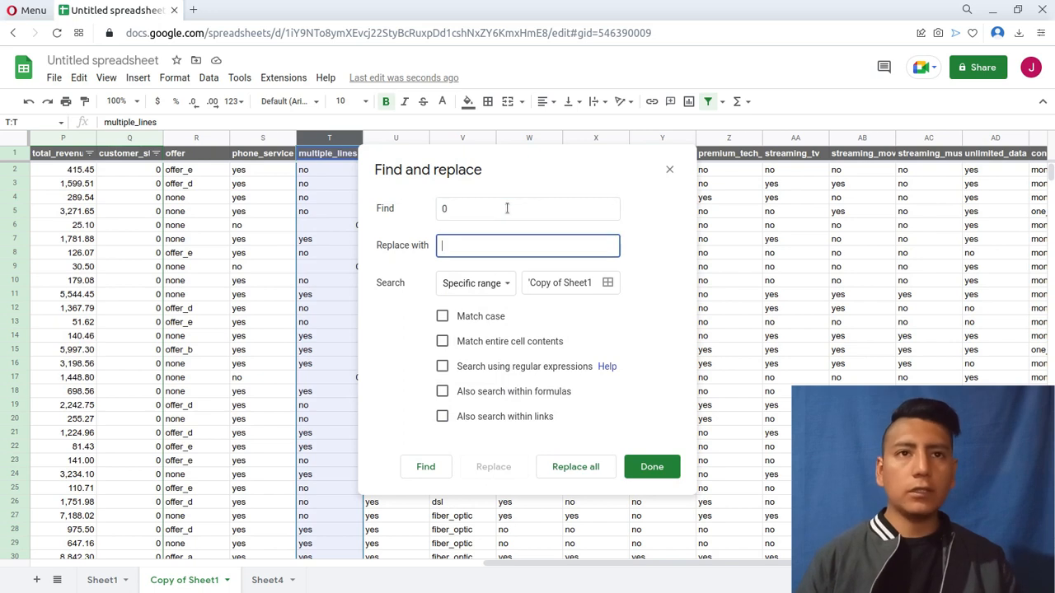
{"action": "type", "text": "no"}
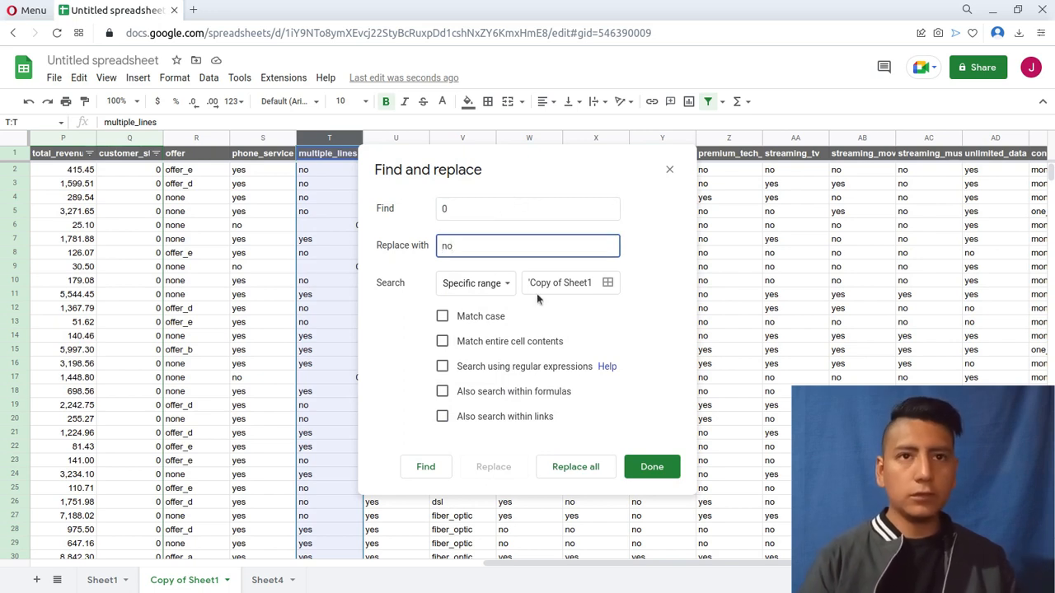
{"action": "left_click", "coordinate": [567, 468]}
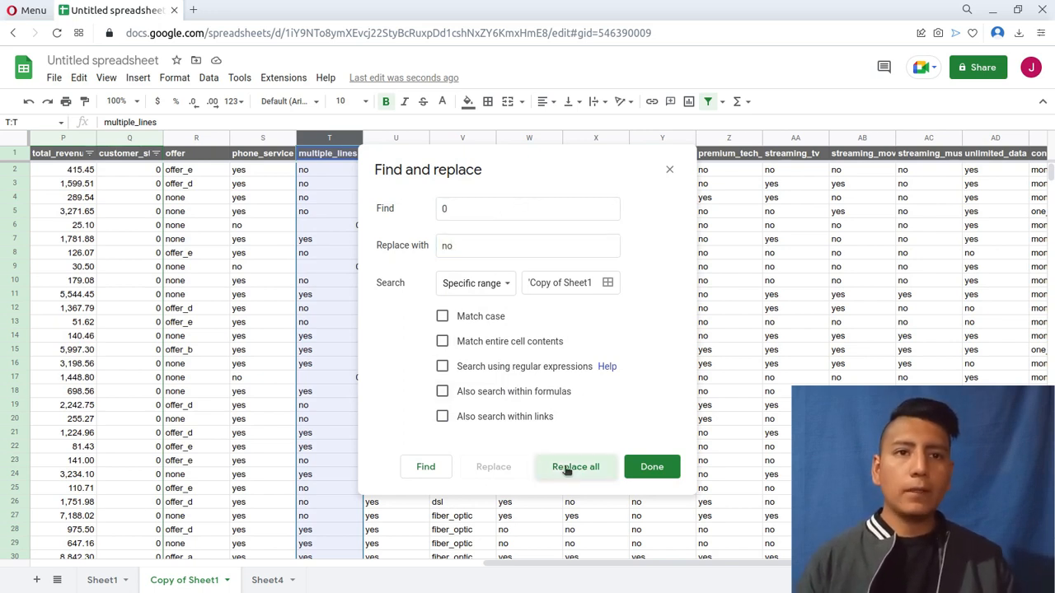
{"action": "left_click", "coordinate": [651, 467]}
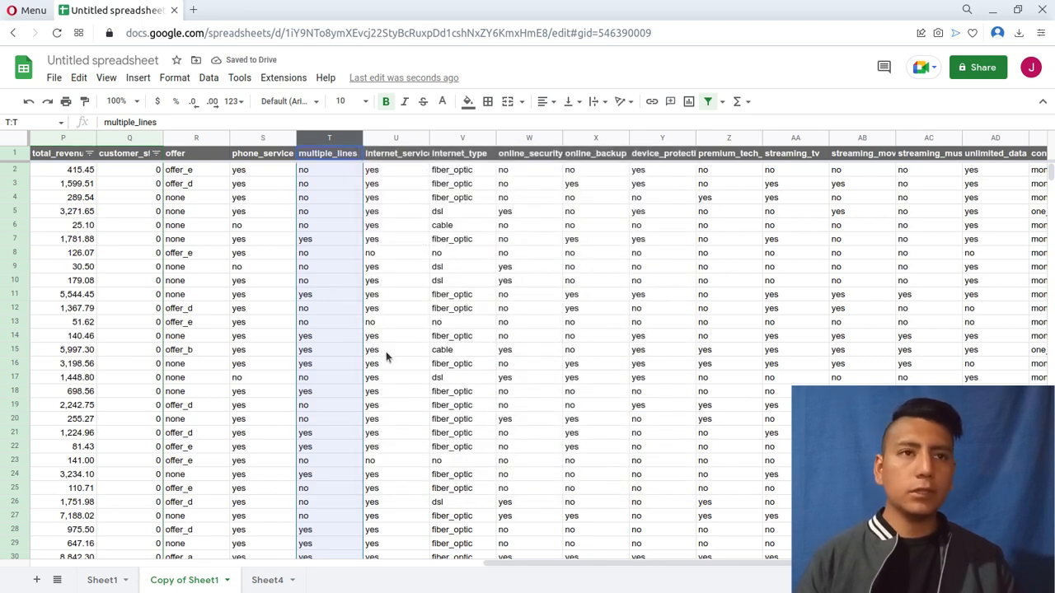
Move the city column to directly after married, and move the age column to directly after city.
{"action": "scroll", "coordinate": [385, 351], "scroll_direction": "left", "scroll_amount": 10}
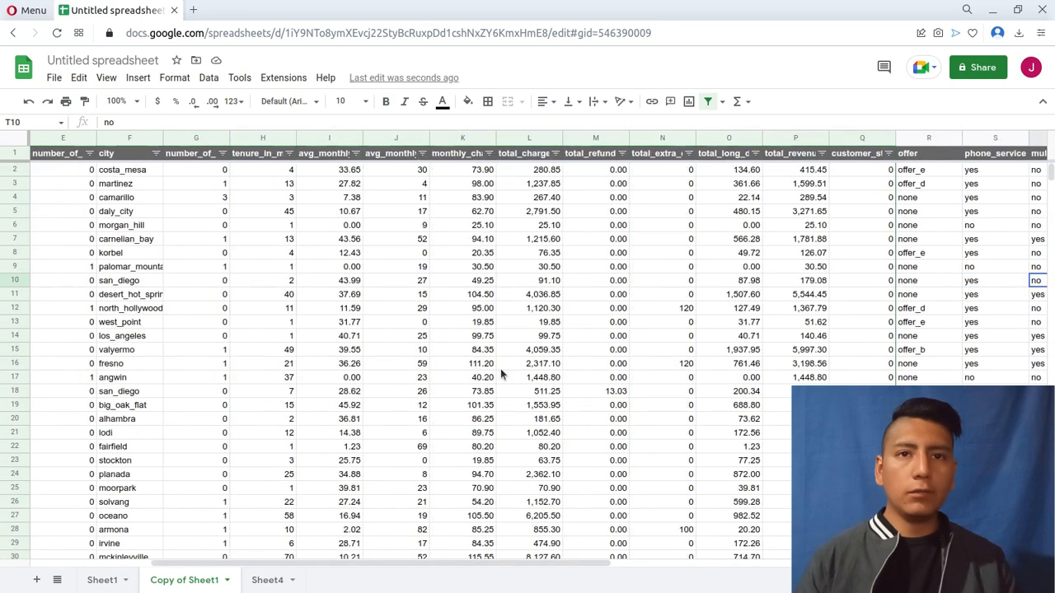
{"action": "scroll", "coordinate": [503, 370], "scroll_direction": "left", "scroll_amount": 2}
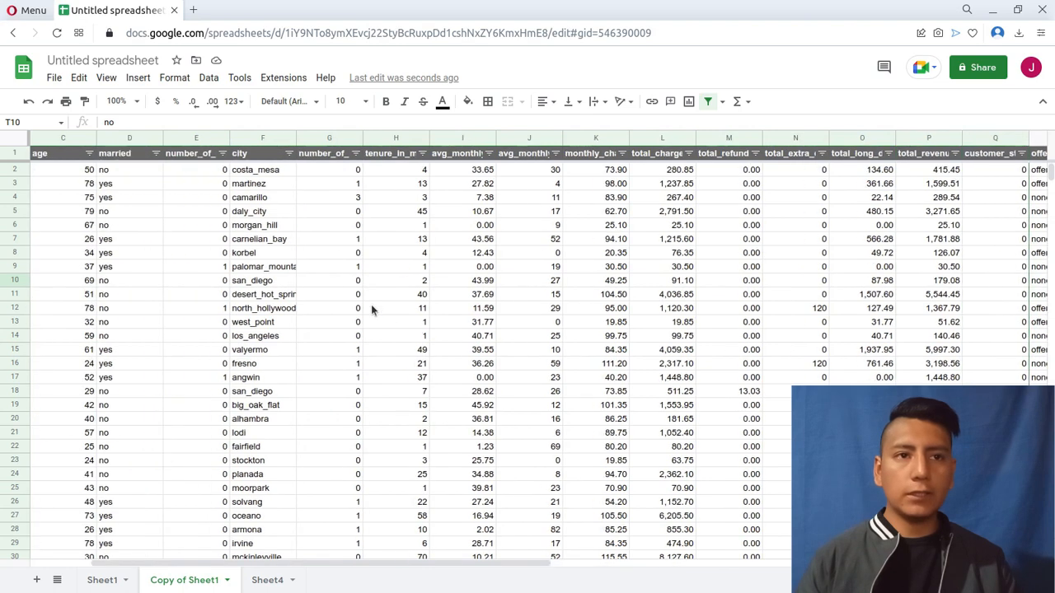
{"action": "scroll", "coordinate": [371, 307], "scroll_direction": "left", "scroll_amount": 2}
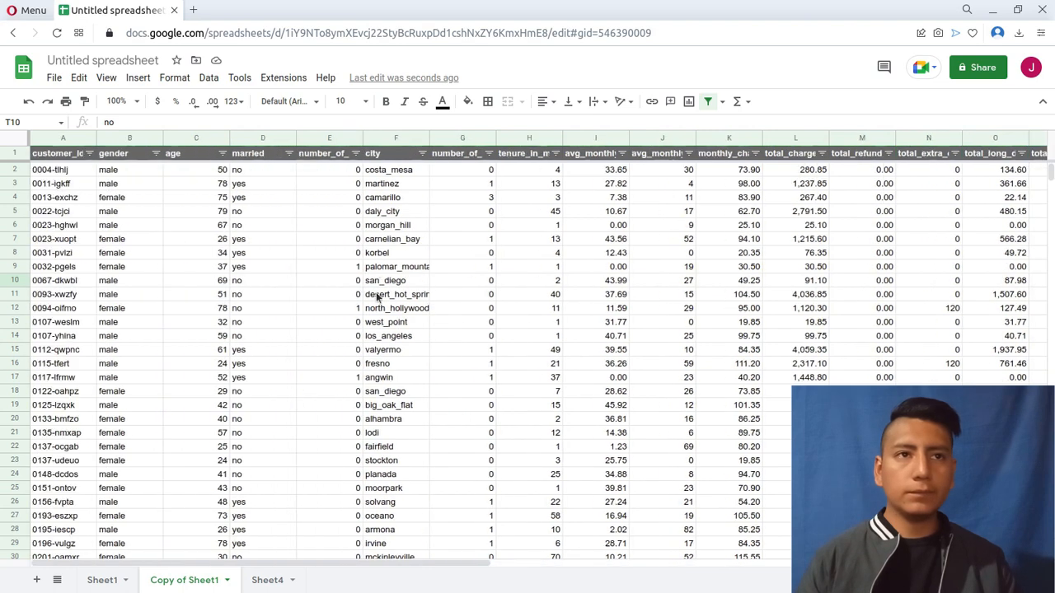
{"action": "left_click", "coordinate": [392, 151]}
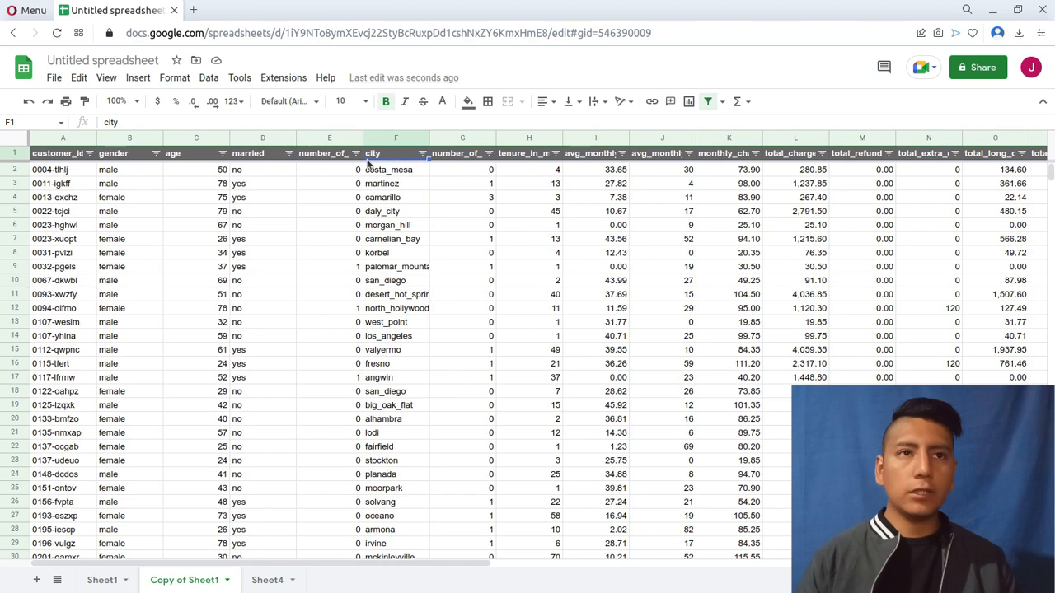
{"action": "left_click_drag", "start_coordinate": [397, 144], "coordinate": [321, 145]}
{"action": "left_click", "coordinate": [387, 139]}
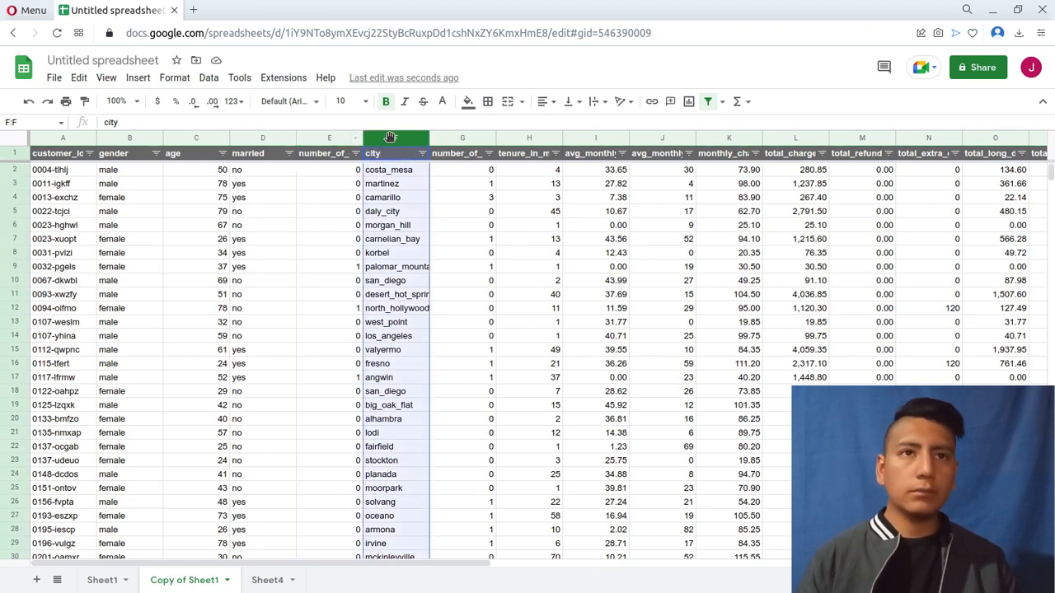
{"action": "left_click_drag", "start_coordinate": [387, 138], "coordinate": [276, 169]}
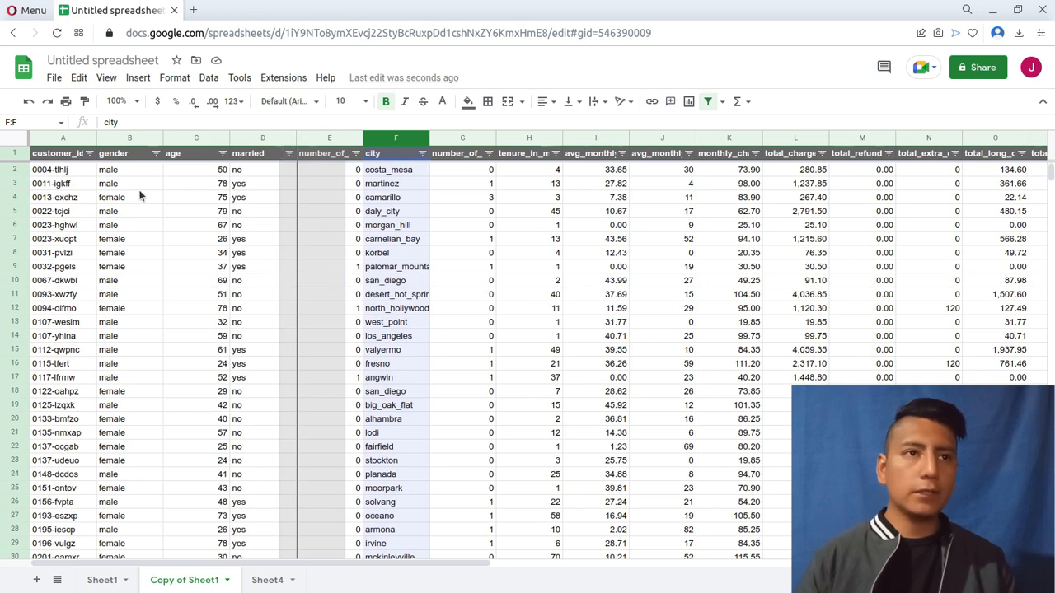
{"action": "left_click_drag", "start_coordinate": [140, 196], "coordinate": [212, 165]}
{"action": "left_click", "coordinate": [189, 139]}
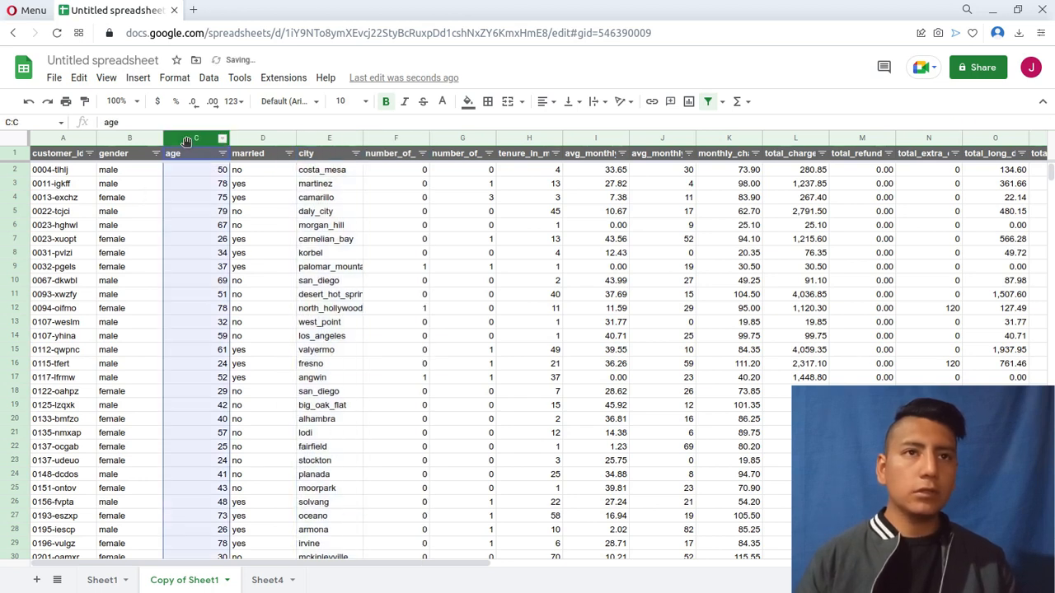
{"action": "left_click_drag", "start_coordinate": [182, 139], "coordinate": [317, 142]}
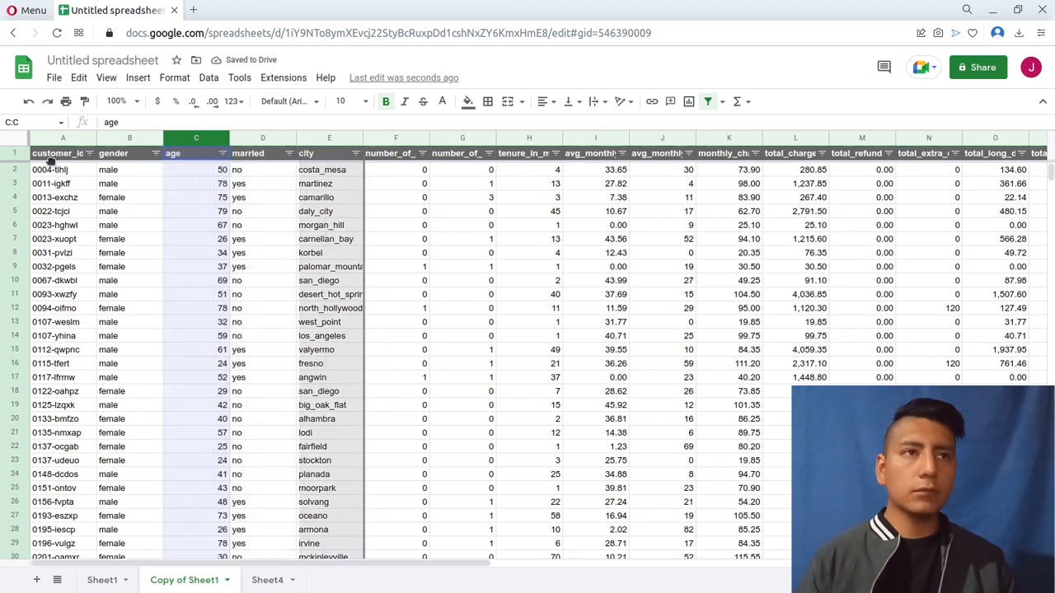
Move the customer_id, gender, married and city columns (A:D) to between customer_status and offer.
{"action": "left_click_drag", "start_coordinate": [55, 138], "coordinate": [488, 255]}
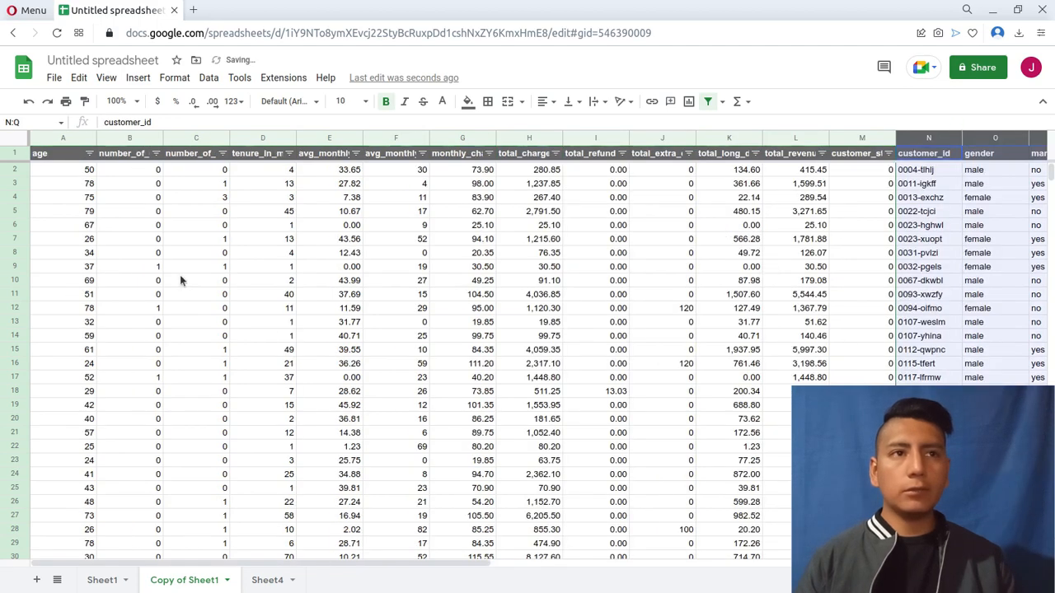
{"action": "scroll", "coordinate": [181, 280], "scroll_direction": "right", "scroll_amount": 10}
{"action": "scroll", "coordinate": [282, 294], "scroll_direction": "left", "scroll_amount": 10}
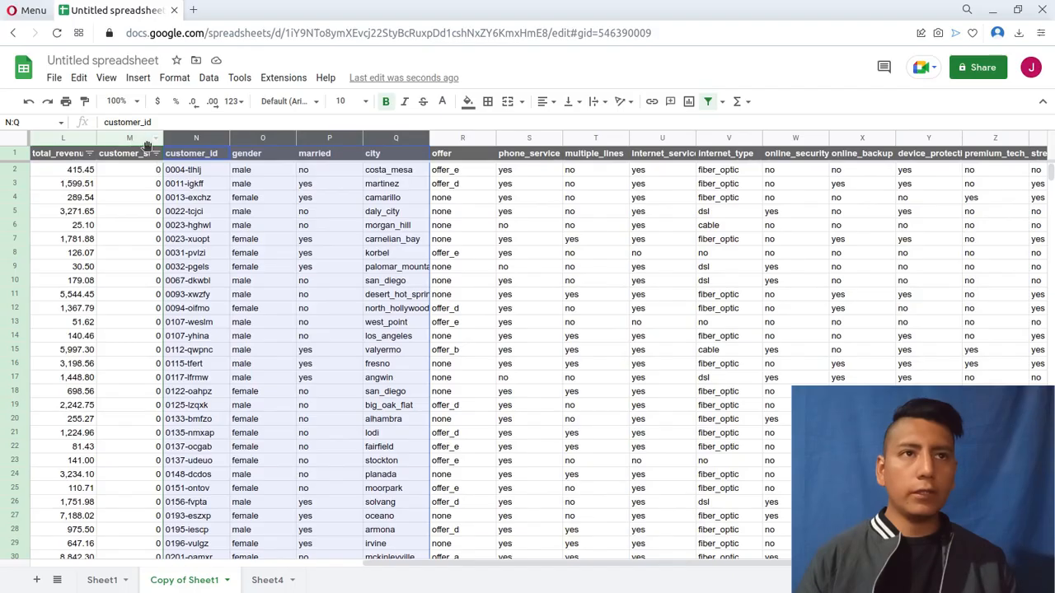
Create a pivot table on a new sheet from the customer_status through payment_method columns (M:AG) of Copy of Sheet1.
{"action": "left_click", "coordinate": [145, 138]}
{"action": "scroll", "coordinate": [766, 260], "scroll_direction": "right", "scroll_amount": 7}
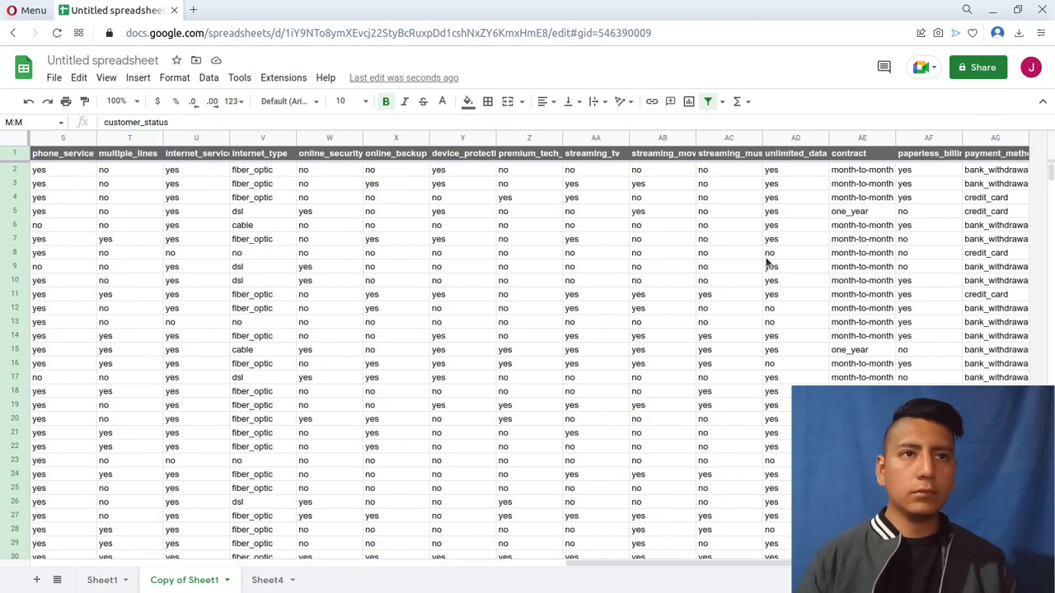
{"action": "left_click", "coordinate": [998, 137], "text": "shift"}
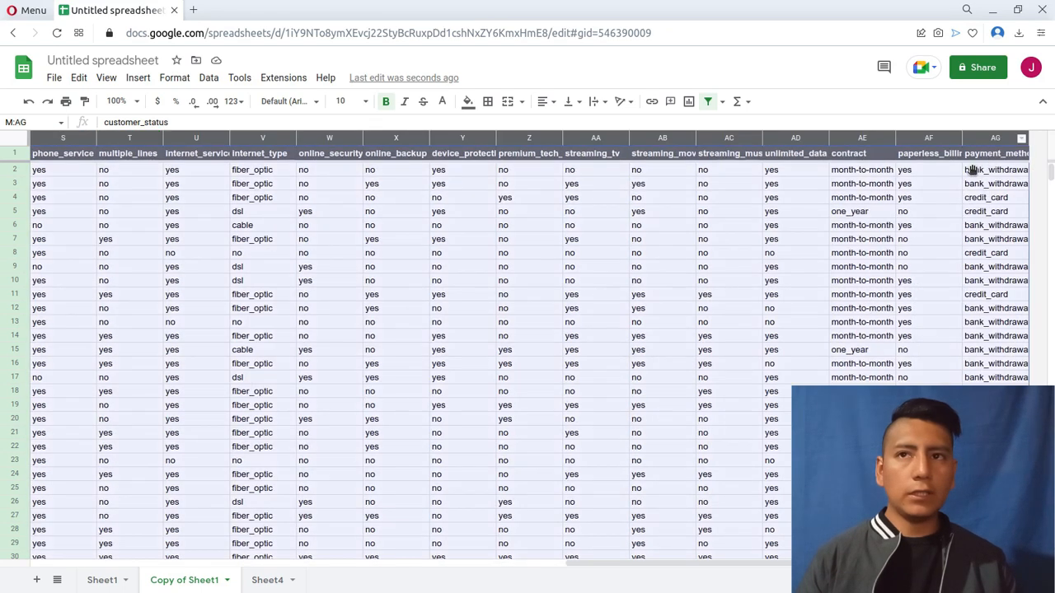
{"action": "left_click", "coordinate": [136, 77]}
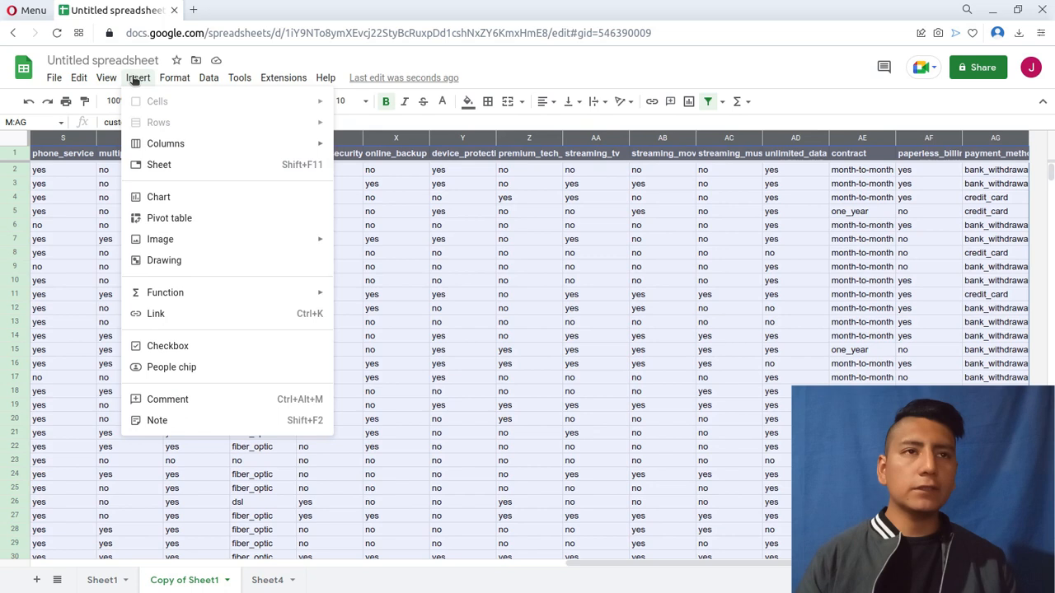
{"action": "left_click", "coordinate": [205, 221]}
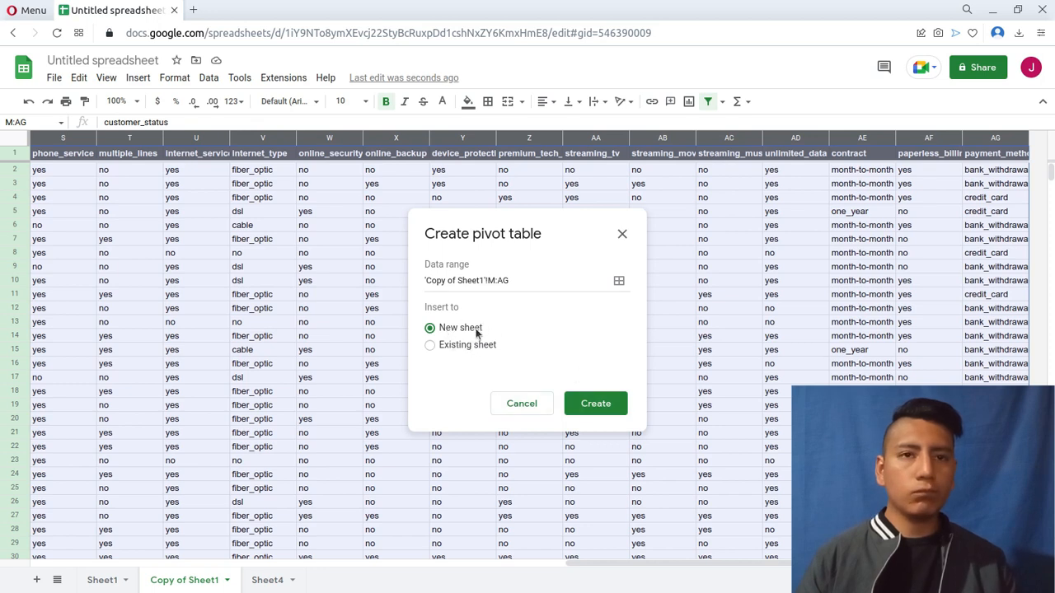
{"action": "left_click", "coordinate": [588, 405]}
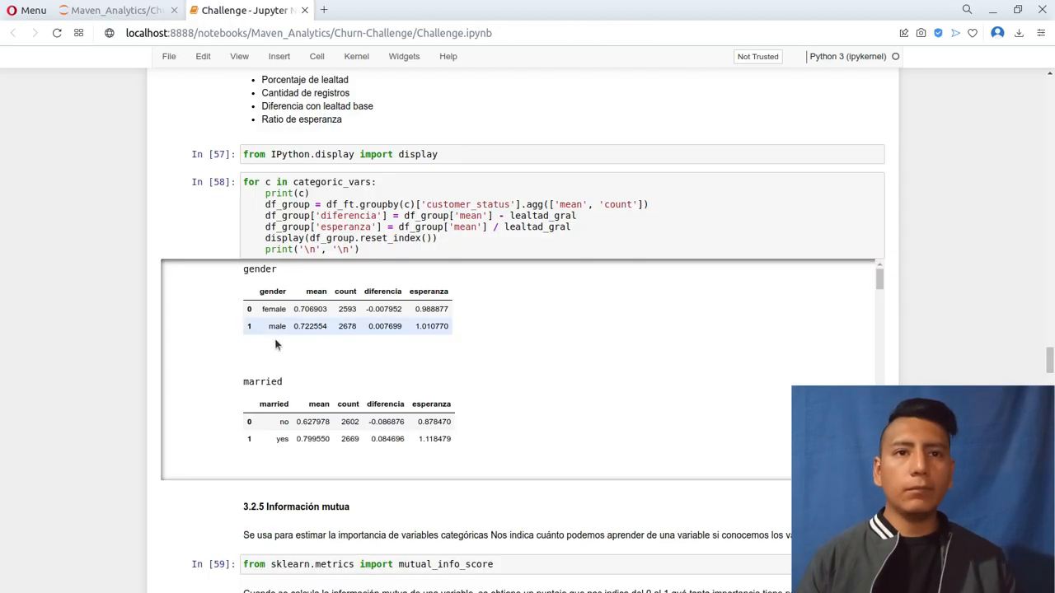
Examine the groupby code and the gender and married summaries in section 3.2.4 of the Challenge Jupyter notebook.
{"action": "scroll", "coordinate": [471, 352], "scroll_direction": "up", "scroll_amount": 3}
{"action": "scroll", "coordinate": [161, 388], "scroll_direction": "down", "scroll_amount": 2}
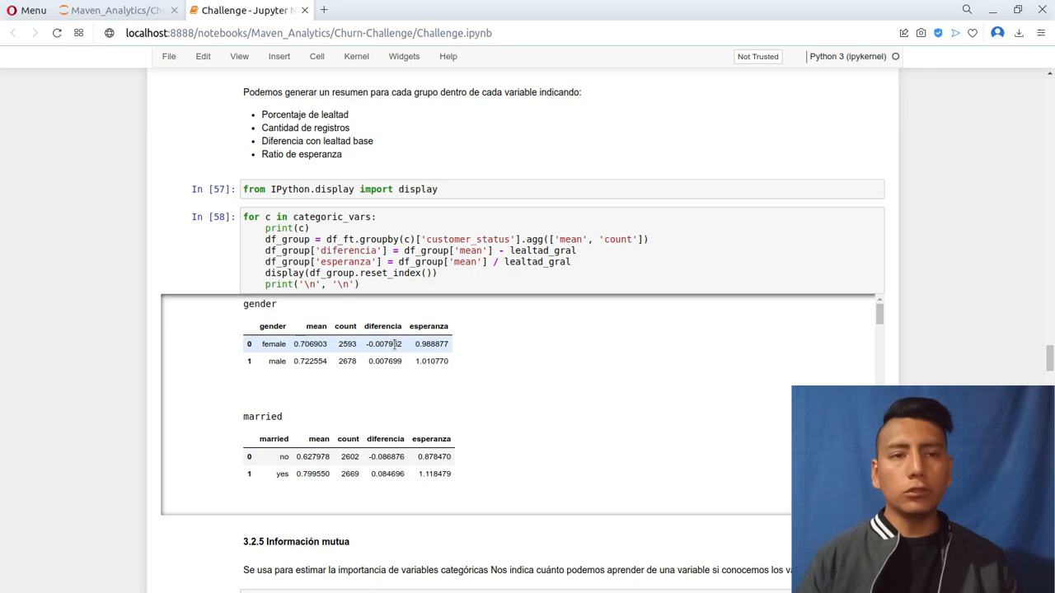
{"action": "scroll", "coordinate": [395, 344], "scroll_direction": "up", "scroll_amount": 3}
{"action": "scroll", "coordinate": [367, 358], "scroll_direction": "down", "scroll_amount": 2}
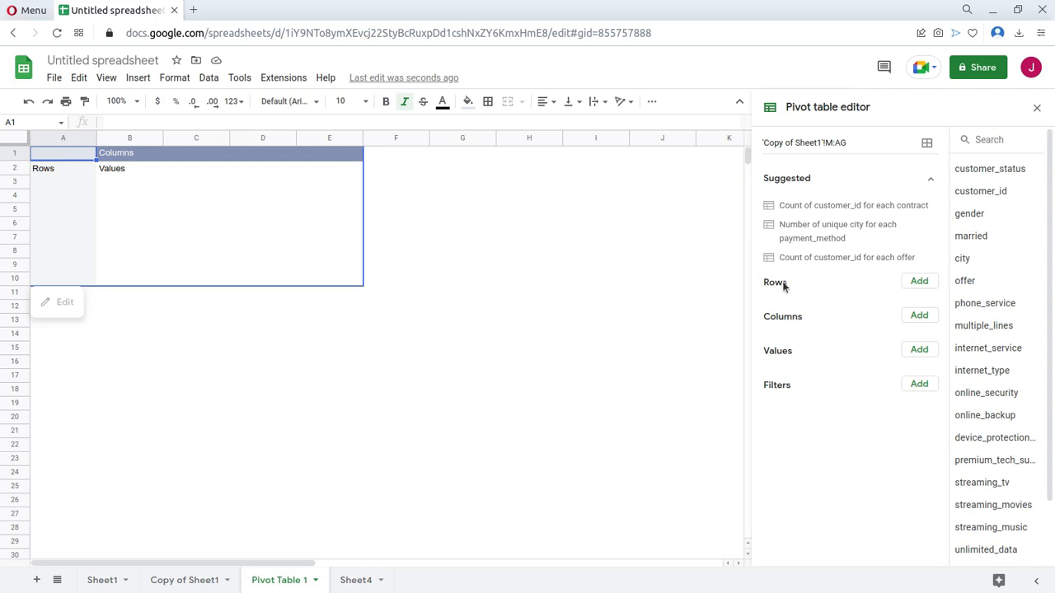
Add customer_status as the pivot table's rows and gender as its columns.
{"action": "left_click", "coordinate": [915, 281]}
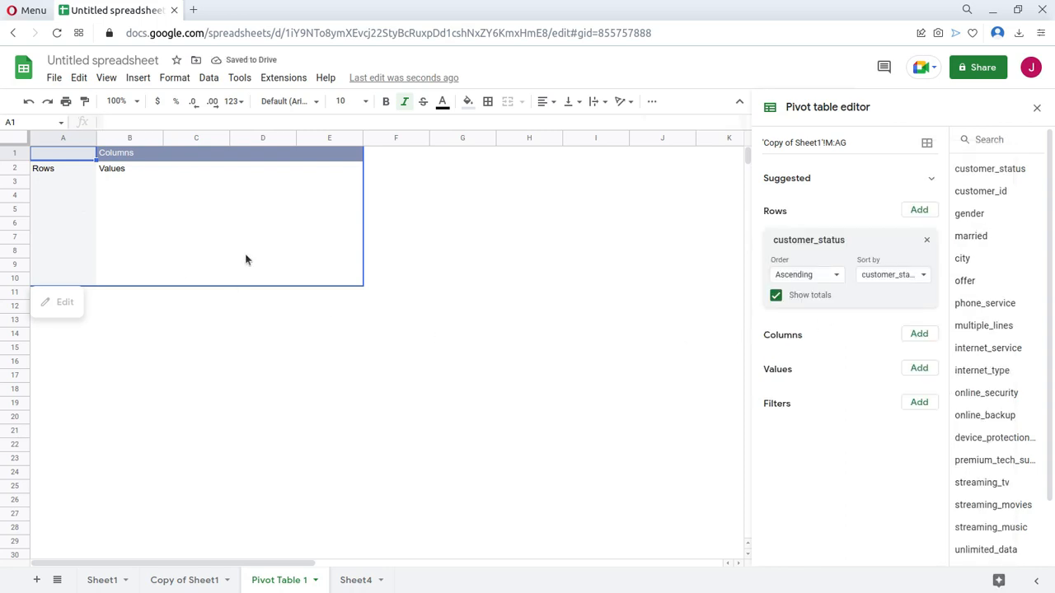
{"action": "left_click", "coordinate": [921, 335]}
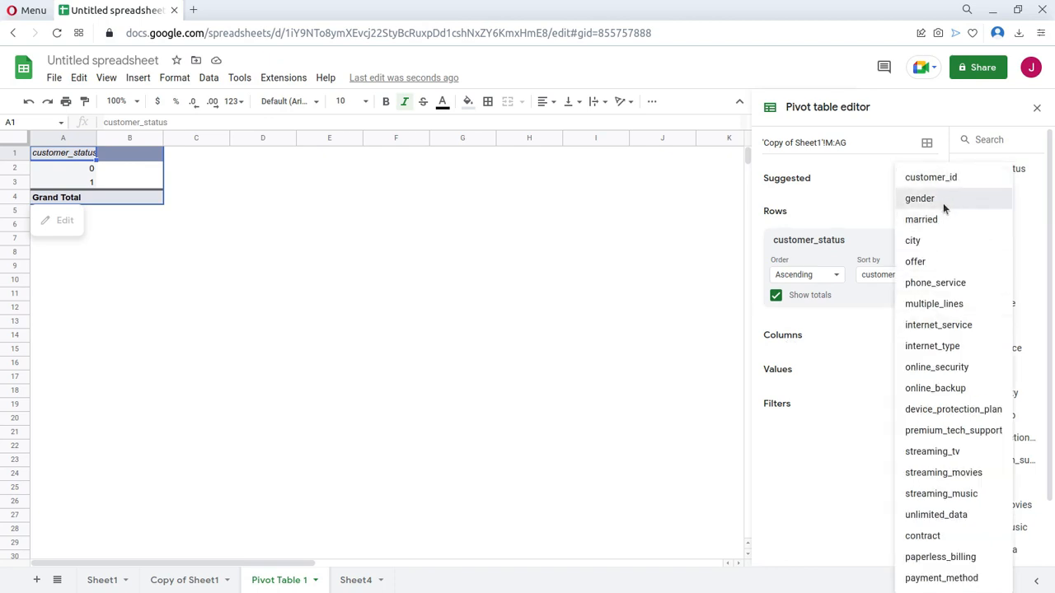
{"action": "left_click", "coordinate": [919, 199]}
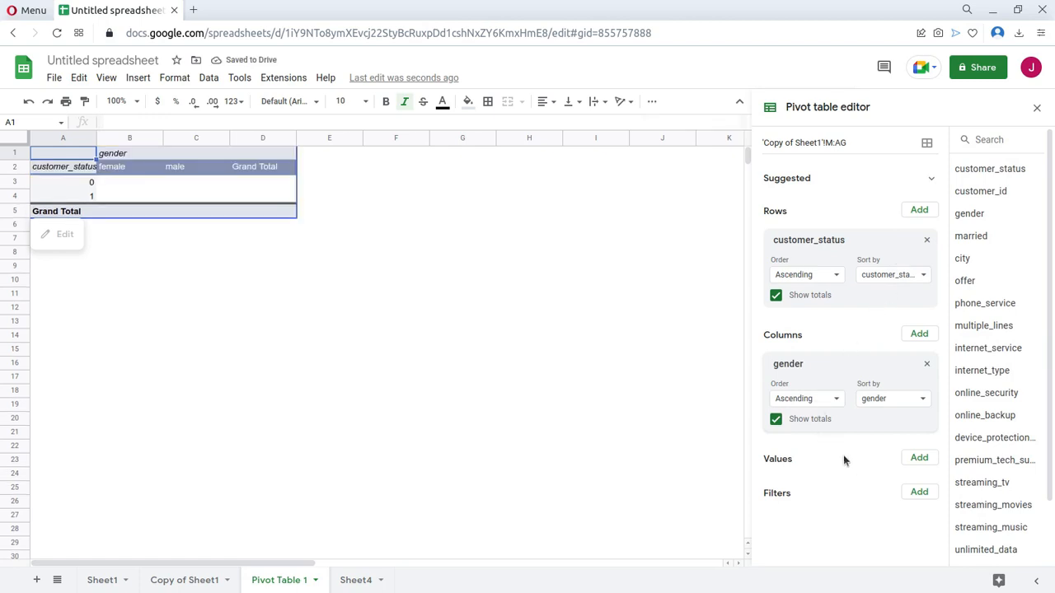
Add customer_status as the pivot table's values, summarized by COUNT and shown as % of column.
{"action": "left_click", "coordinate": [919, 458]}
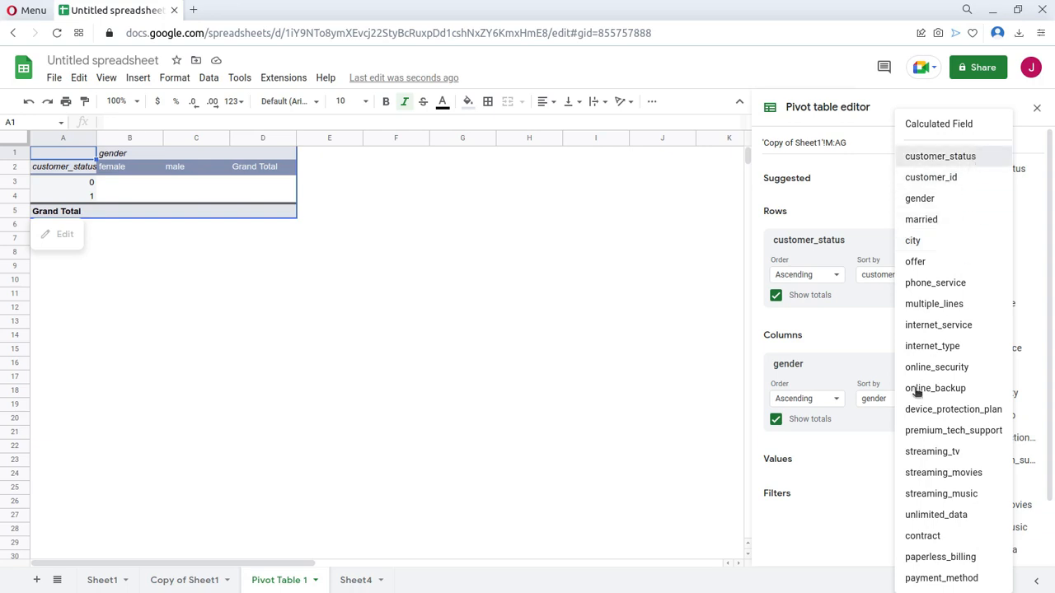
{"action": "left_click", "coordinate": [927, 161]}
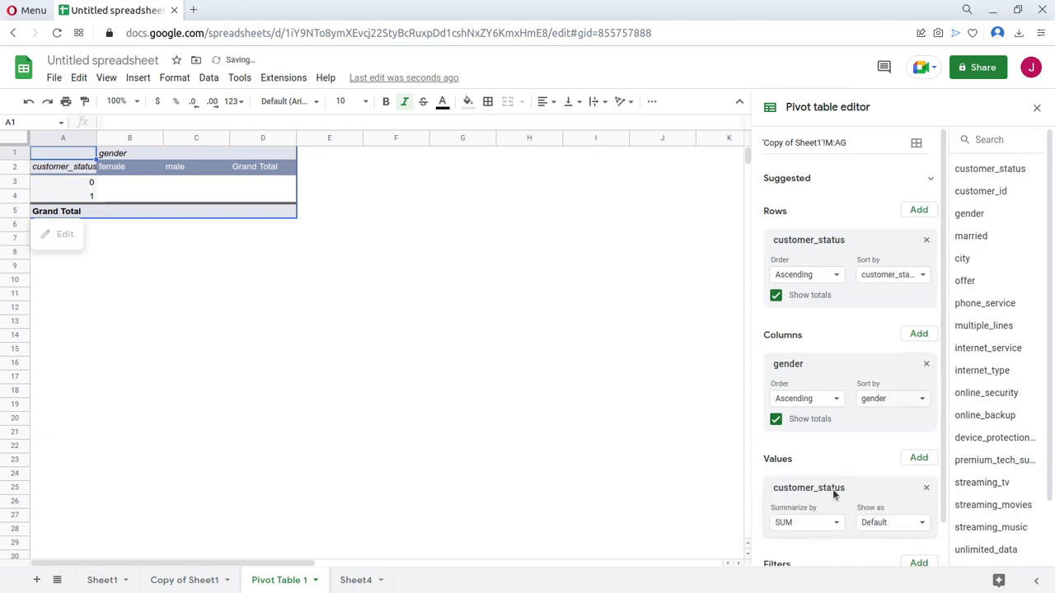
{"action": "scroll", "coordinate": [837, 494], "scroll_direction": "down", "scroll_amount": 1}
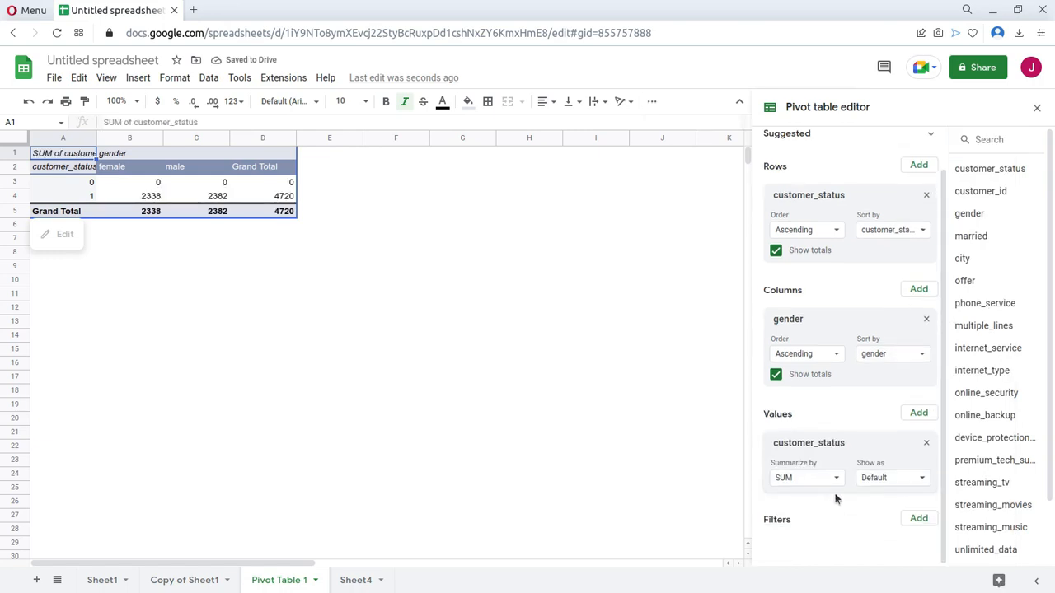
{"action": "left_click", "coordinate": [837, 478]}
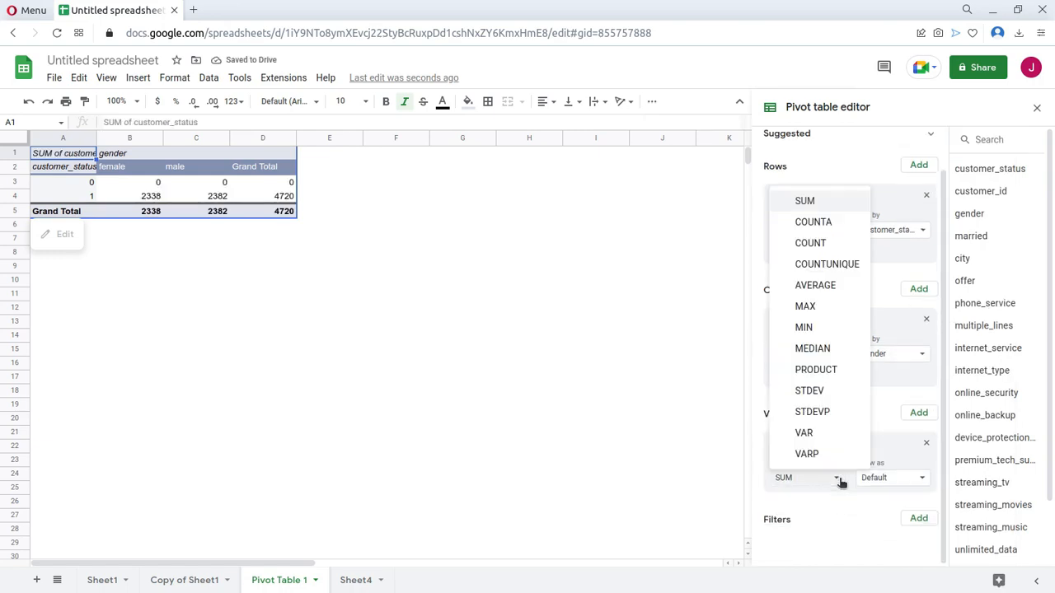
{"action": "left_click", "coordinate": [810, 244]}
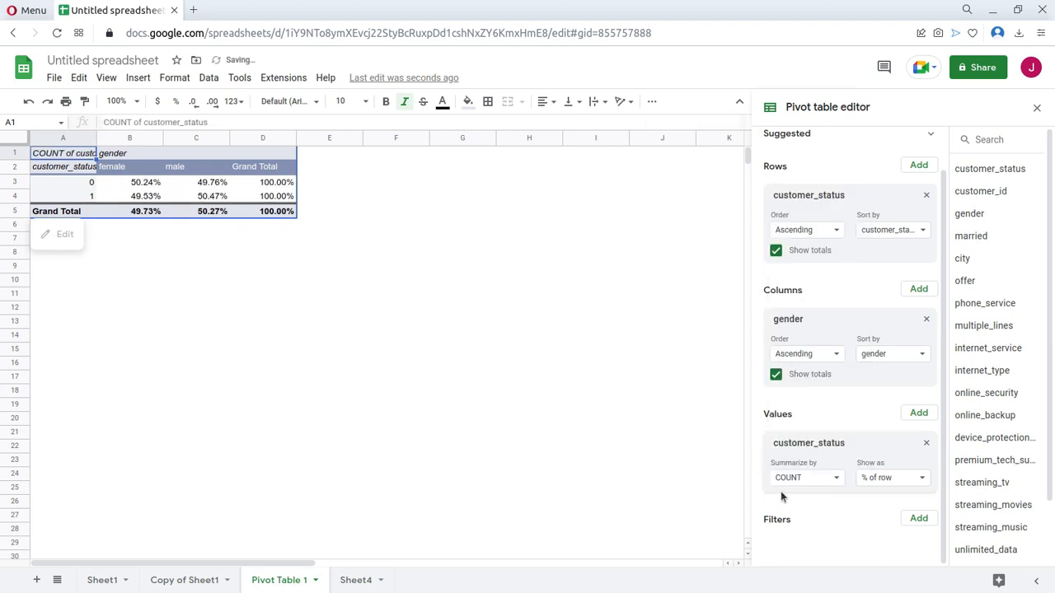
{"action": "left_click", "coordinate": [896, 485]}
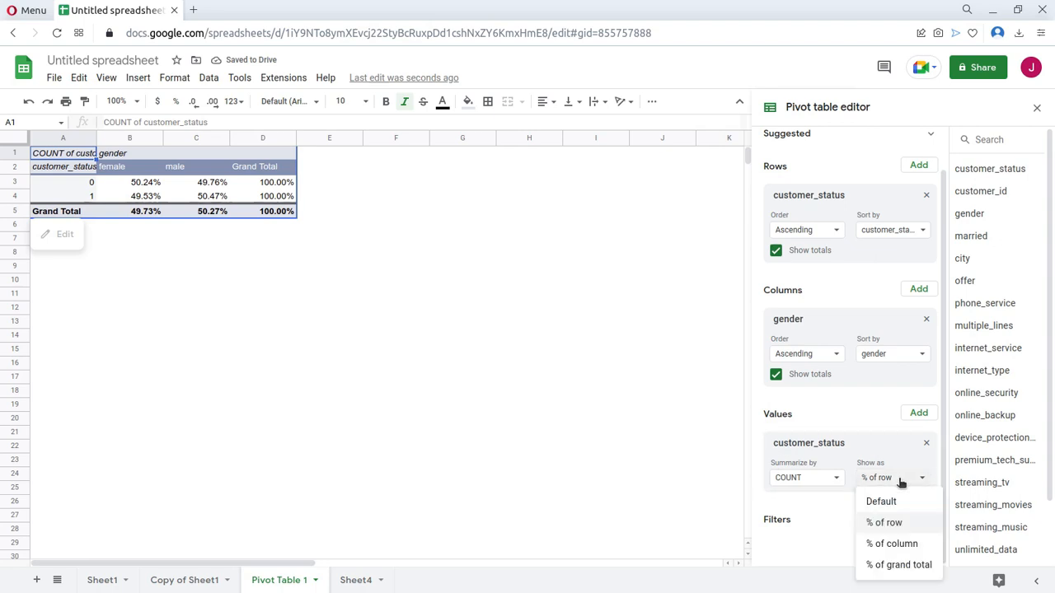
{"action": "left_click", "coordinate": [888, 544]}
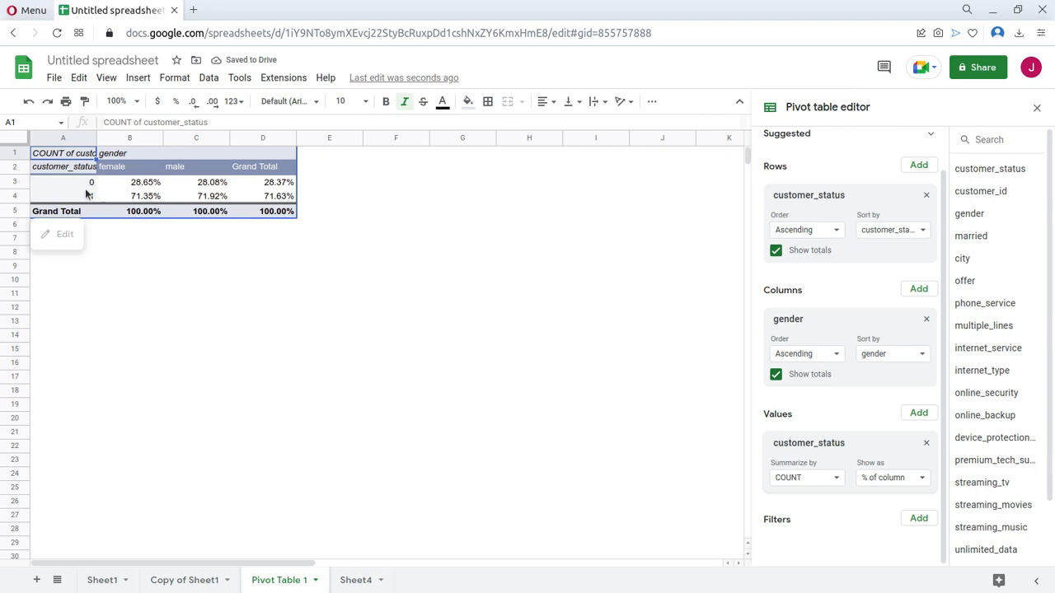
Compare the pivot table's gender percentages with the gender summary in the Jupyter notebook.
{"action": "key", "text": "alt+Tab"}
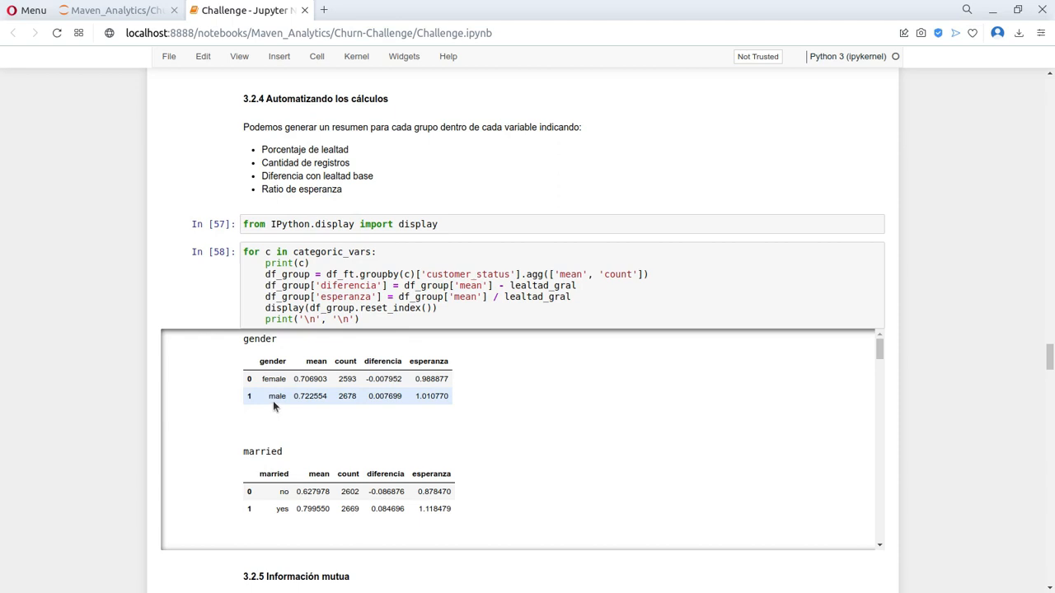
{"action": "key", "text": "alt+Tab"}
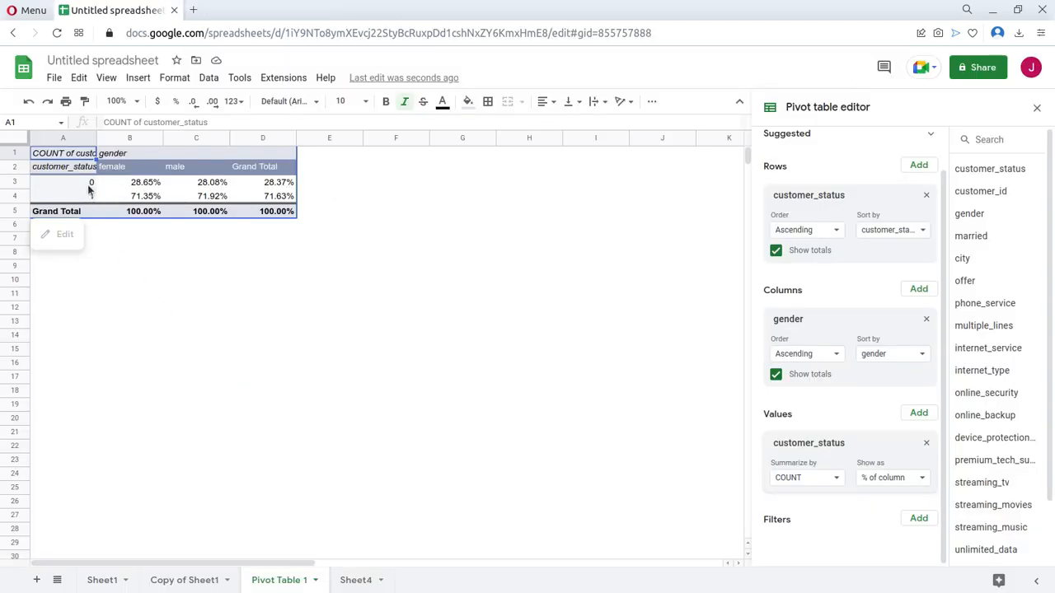
Rearrange the pivot table to use gender as its rows, removing customer_status from the rows and gender from the columns.
{"action": "key", "text": "alt+Tab"}
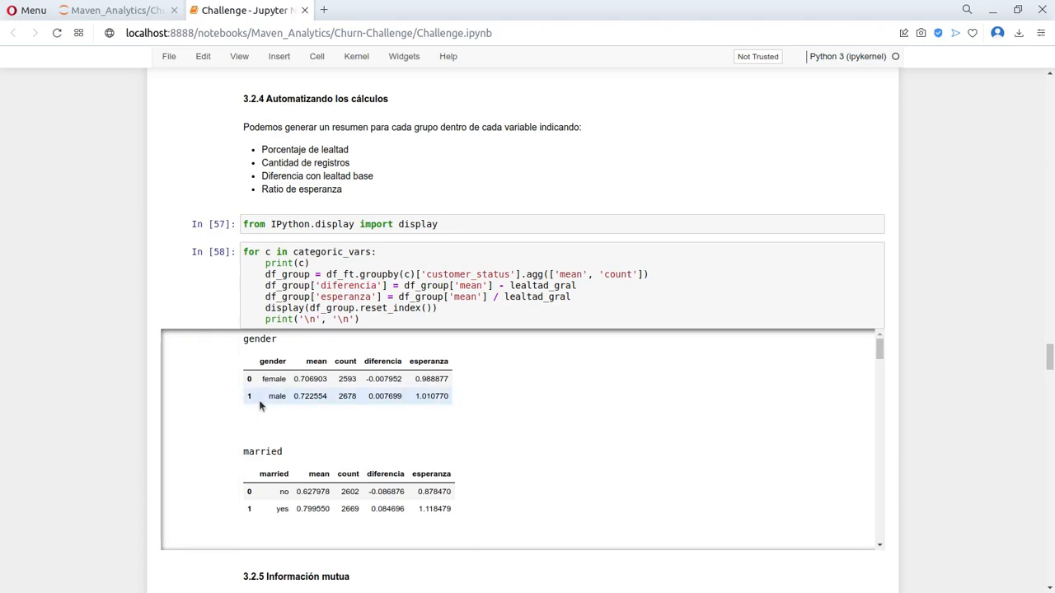
{"action": "key", "text": "alt+Tab"}
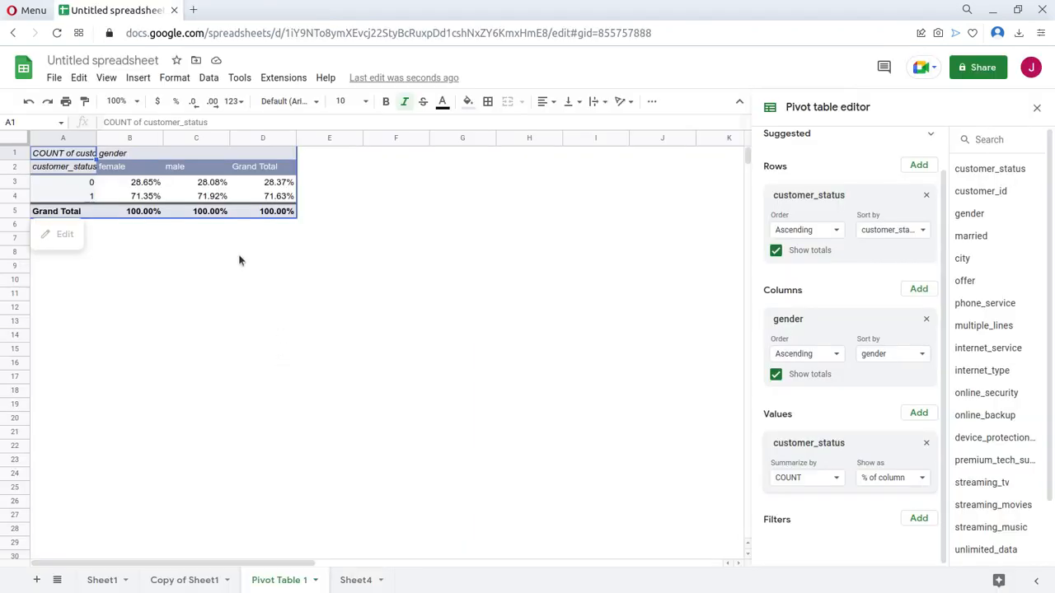
{"action": "scroll", "coordinate": [838, 326], "scroll_direction": "up", "scroll_amount": 1}
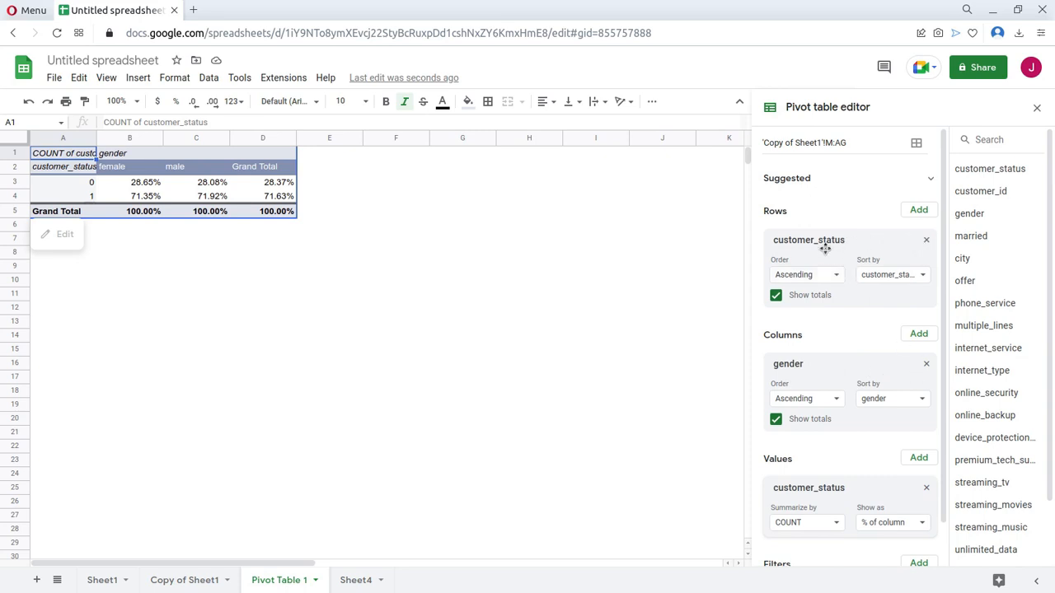
{"action": "key", "text": "Delete"}
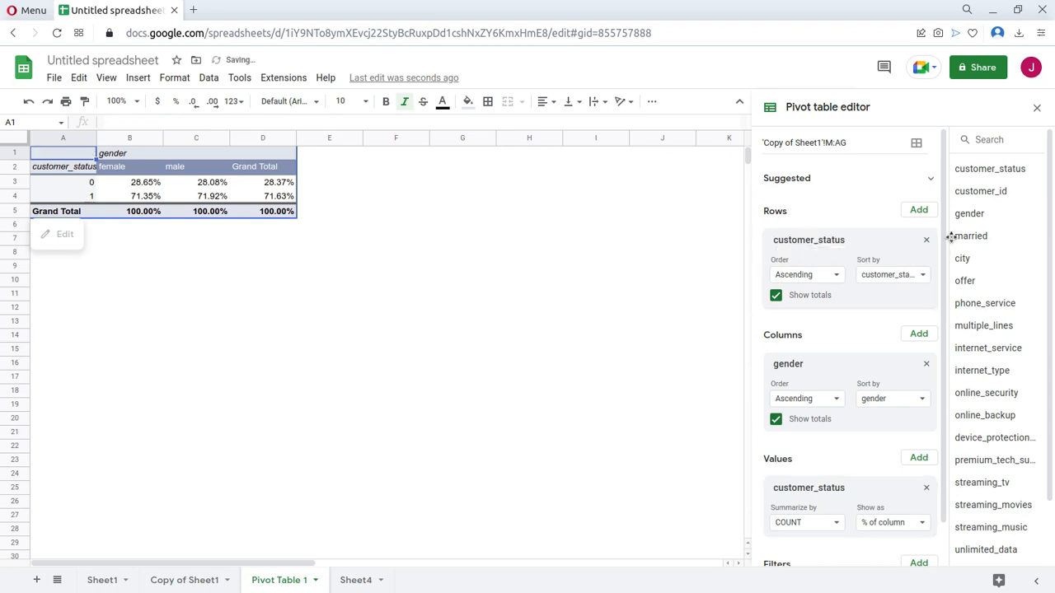
{"action": "left_click_drag", "start_coordinate": [960, 228], "coordinate": [816, 247]}
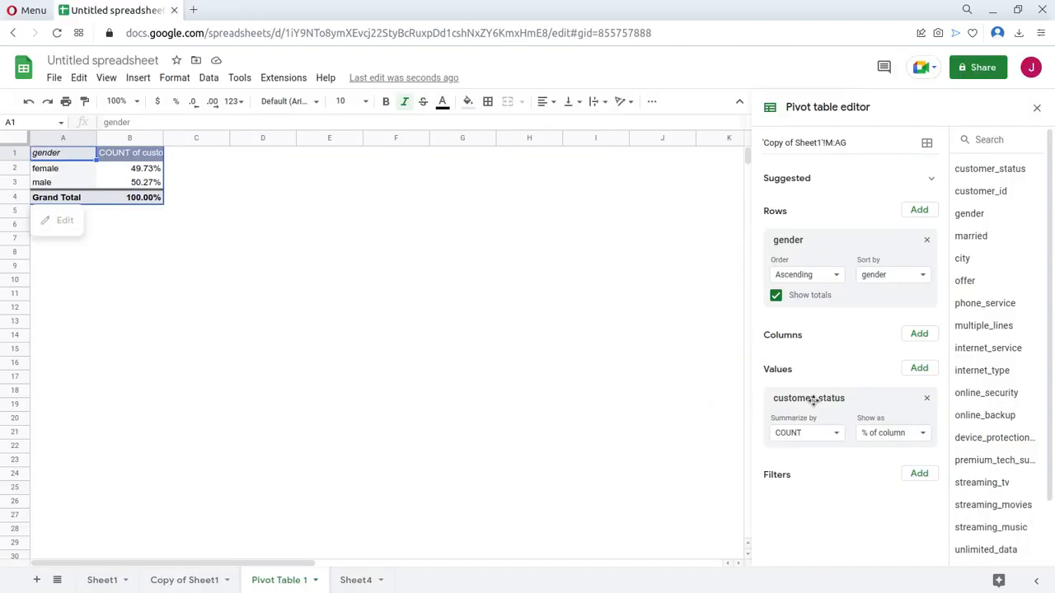
Add customer_status as a second pivot value, summarized by COUNT and shown as Default.
{"action": "left_click", "coordinate": [930, 370]}
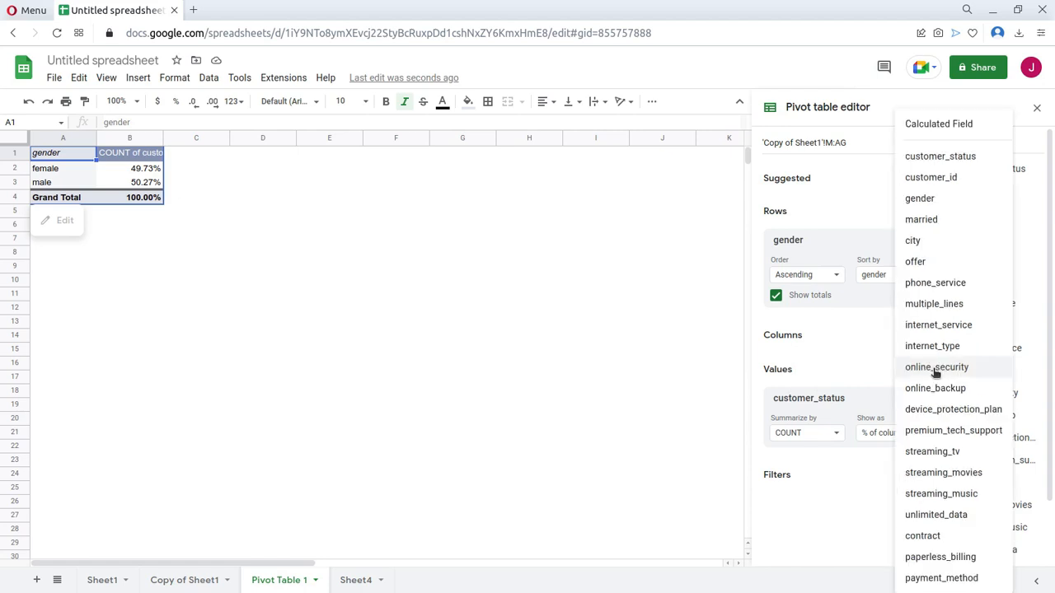
{"action": "left_click", "coordinate": [977, 156]}
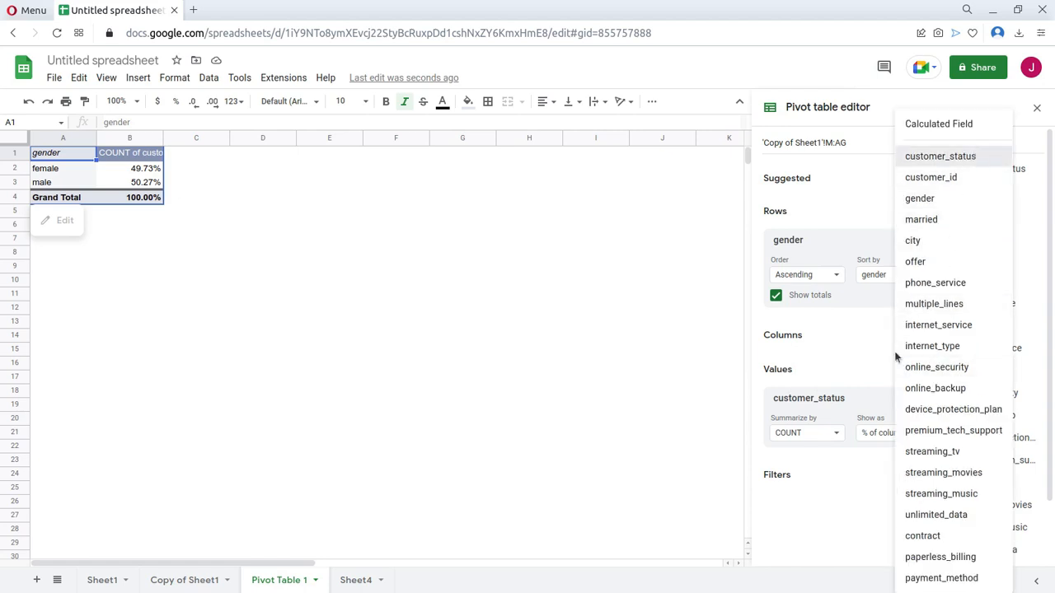
{"action": "left_click", "coordinate": [881, 438]}
{"action": "left_click_drag", "start_coordinate": [853, 403], "coordinate": [826, 463]}
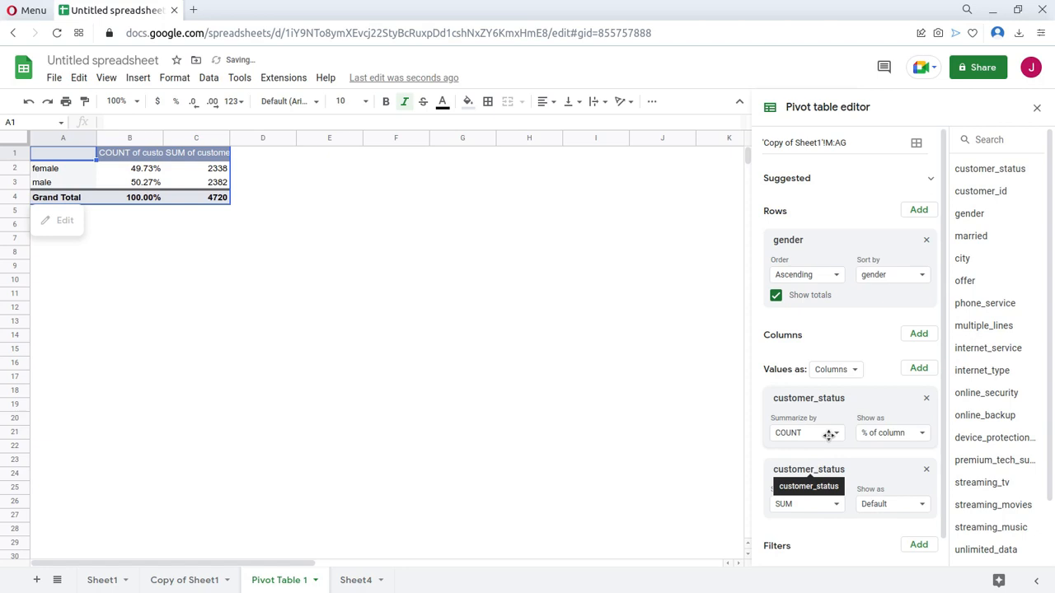
{"action": "left_click", "coordinate": [824, 508]}
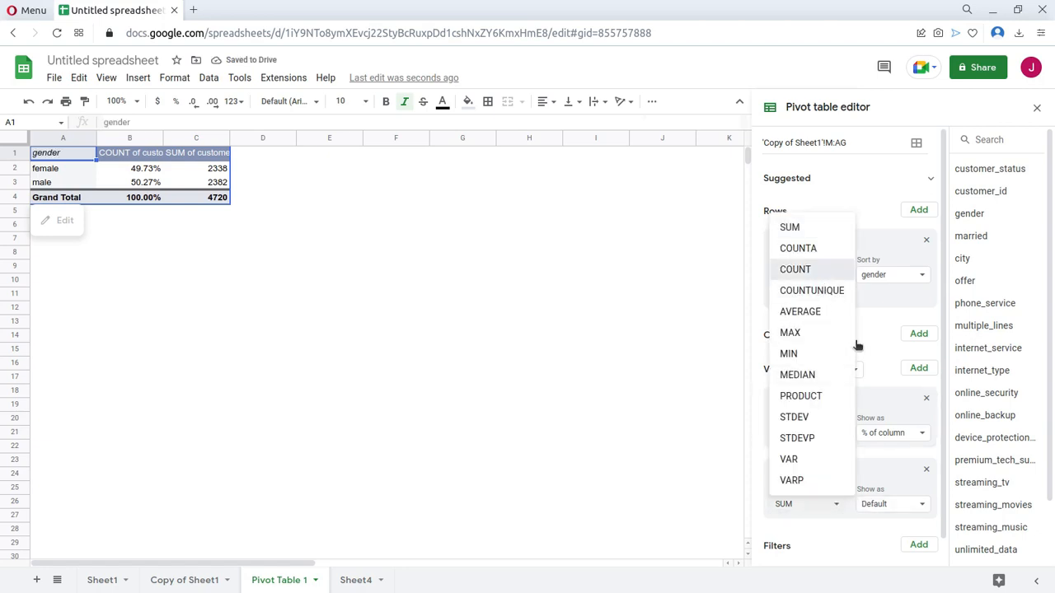
{"action": "left_click", "coordinate": [805, 270]}
{"action": "left_click", "coordinate": [895, 506]}
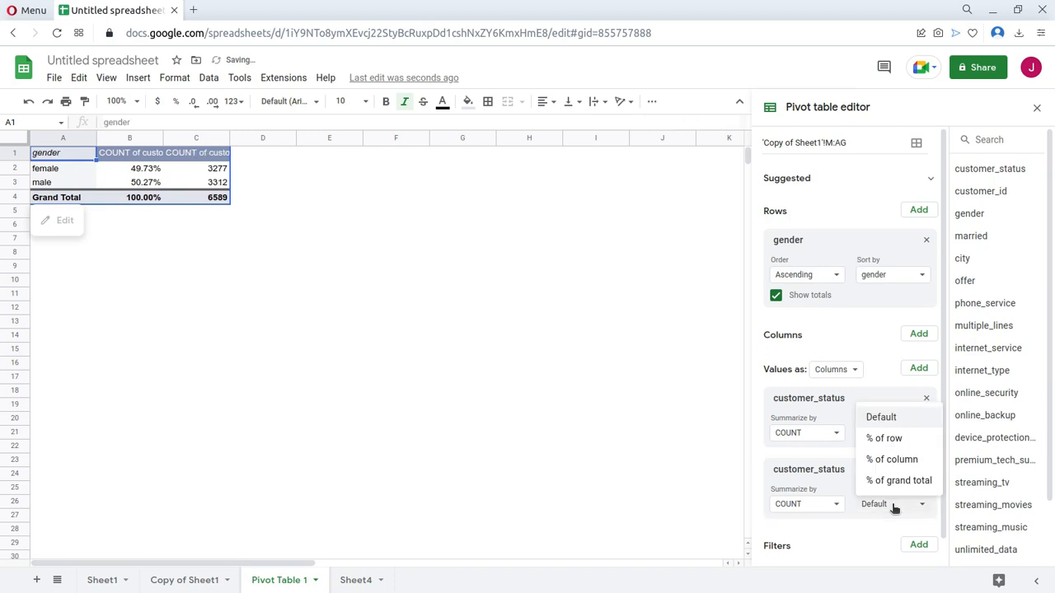
{"action": "left_click", "coordinate": [899, 421]}
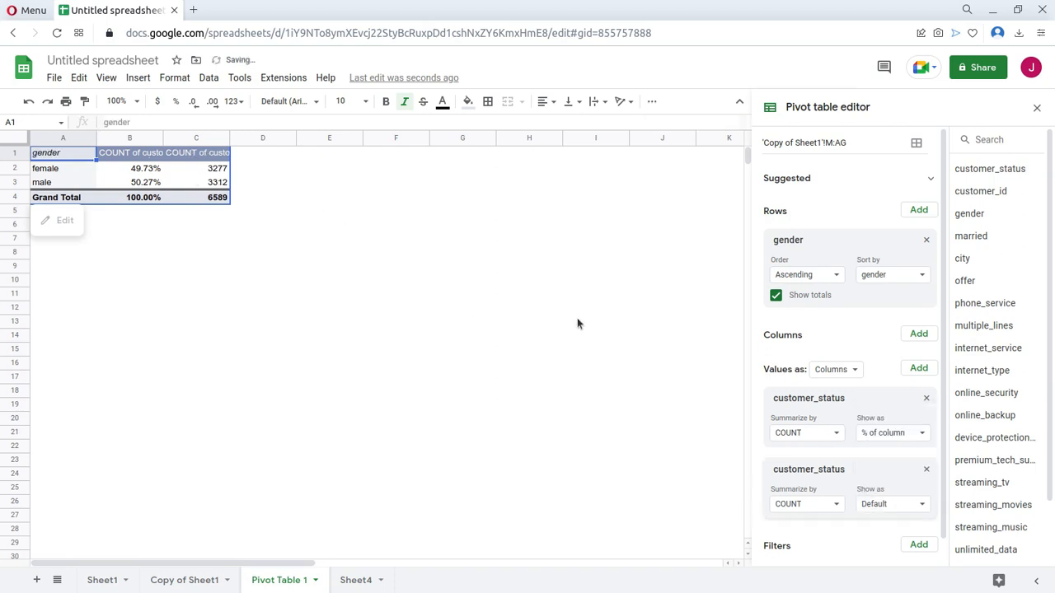
Check the gender summary in the Jupyter notebook, then copy the overall loyalty probability from cell A2 of Sheet4.
{"action": "key", "text": "alt+Tab"}
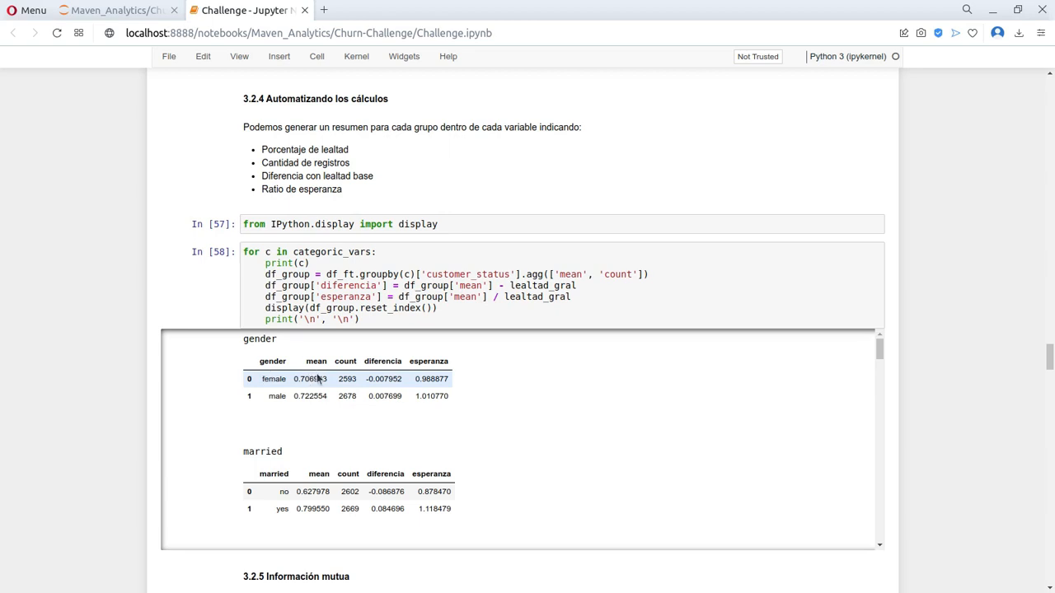
{"action": "key", "text": "alt+Tab"}
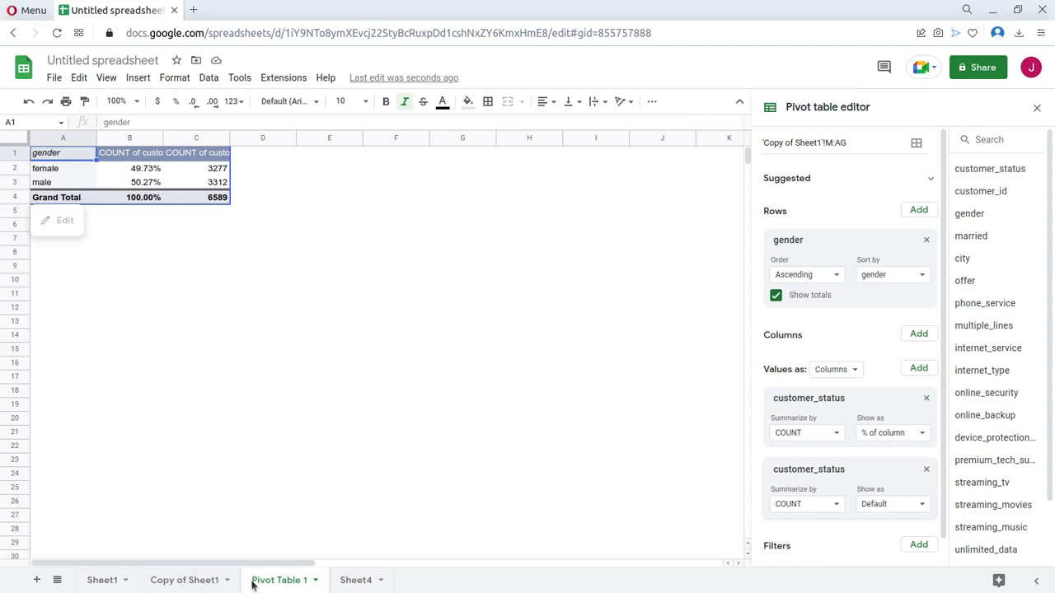
{"action": "left_click", "coordinate": [356, 582]}
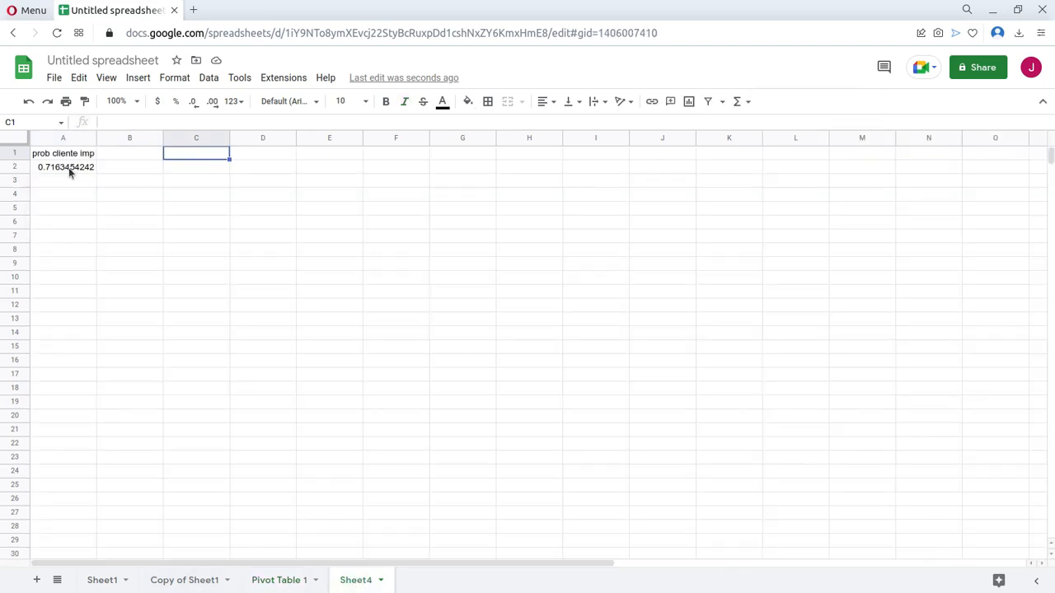
{"action": "left_click", "coordinate": [69, 169]}
Enter the heading "Diferencia con lealtad gral" in cell D1 of the Pivot Table 1 sheet.
{"action": "left_click", "coordinate": [283, 580]}
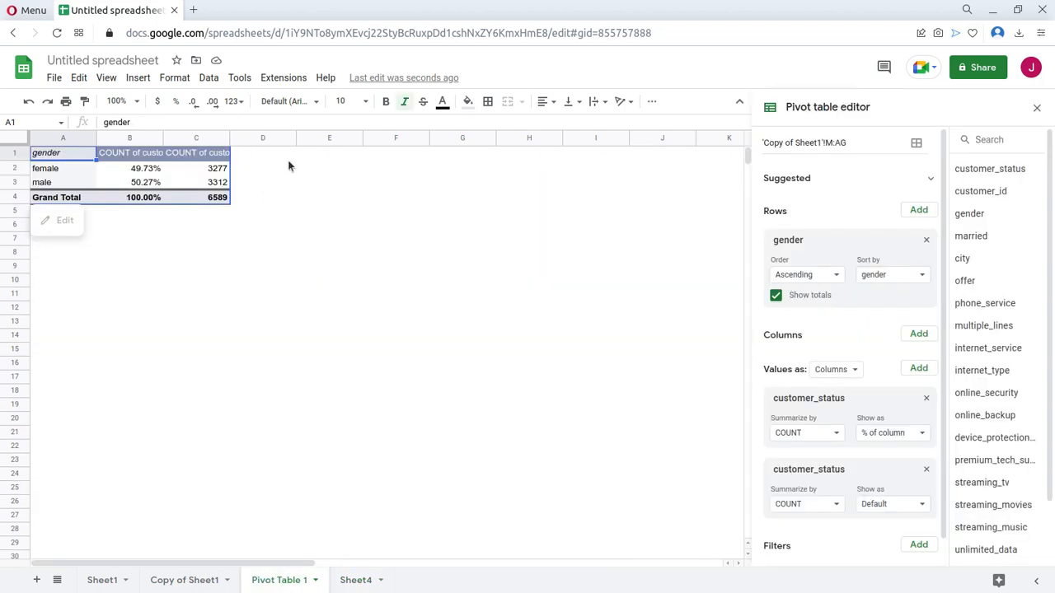
{"action": "left_click", "coordinate": [247, 157]}
{"action": "type", "text": "Diferencia con lealat"}
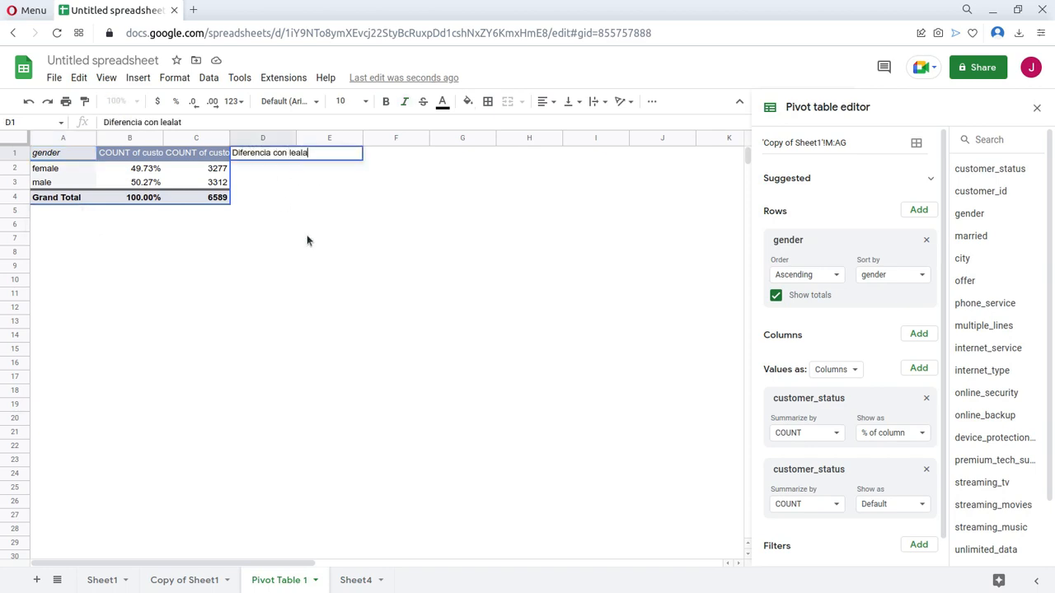
{"action": "key", "text": "BackSpace"}
{"action": "type", "text": "tad gral"}
{"action": "key", "text": "Return"}
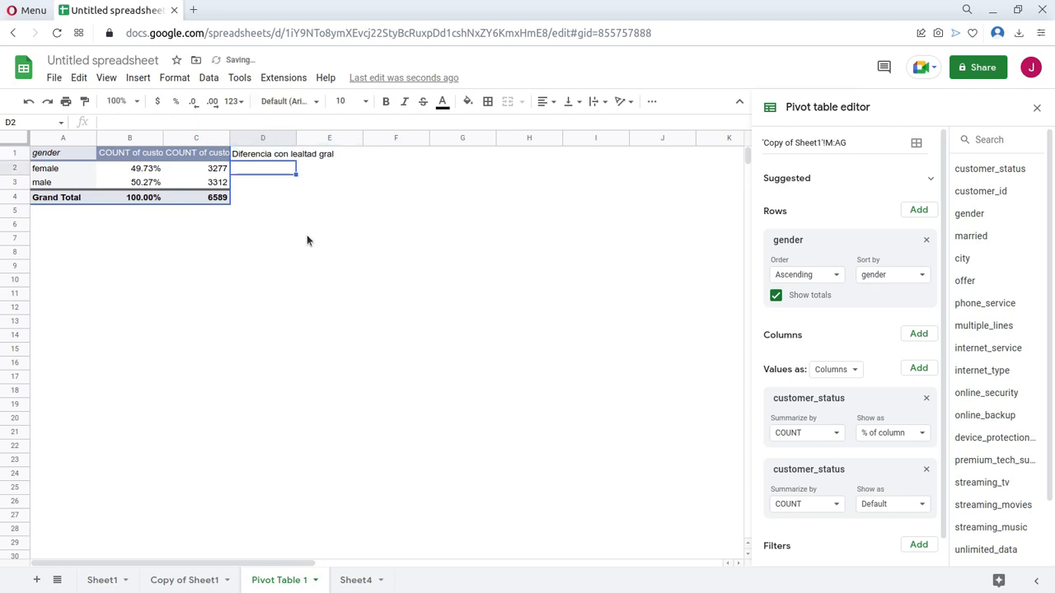
Enter the formula =B2-0.7163454242 in D2 for the female row and dismiss the suggested autofill.
{"action": "type", "text": "="}
{"action": "key", "text": "Left"}
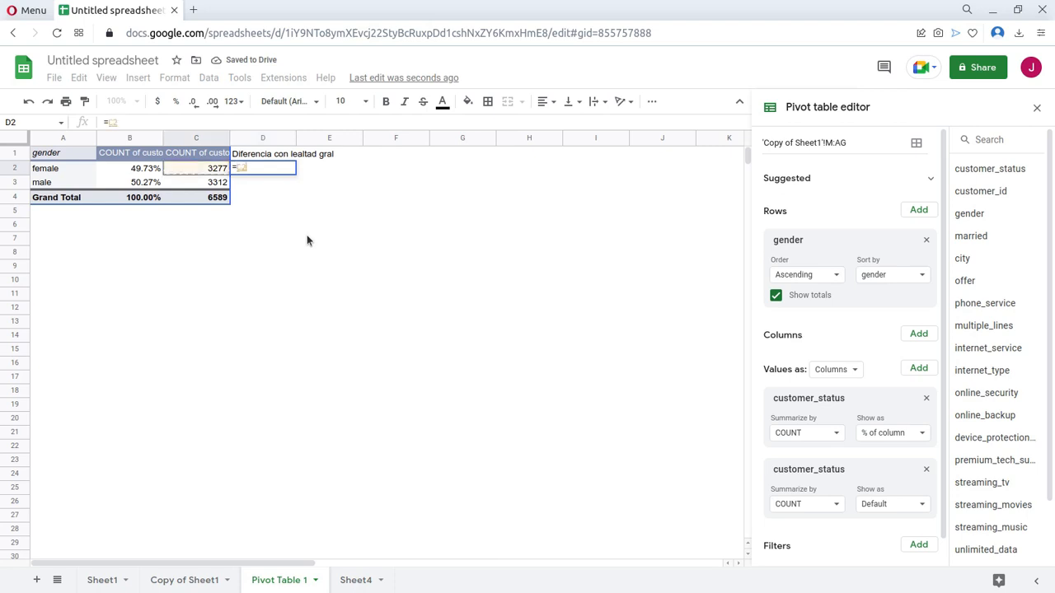
{"action": "key", "text": "Left"}
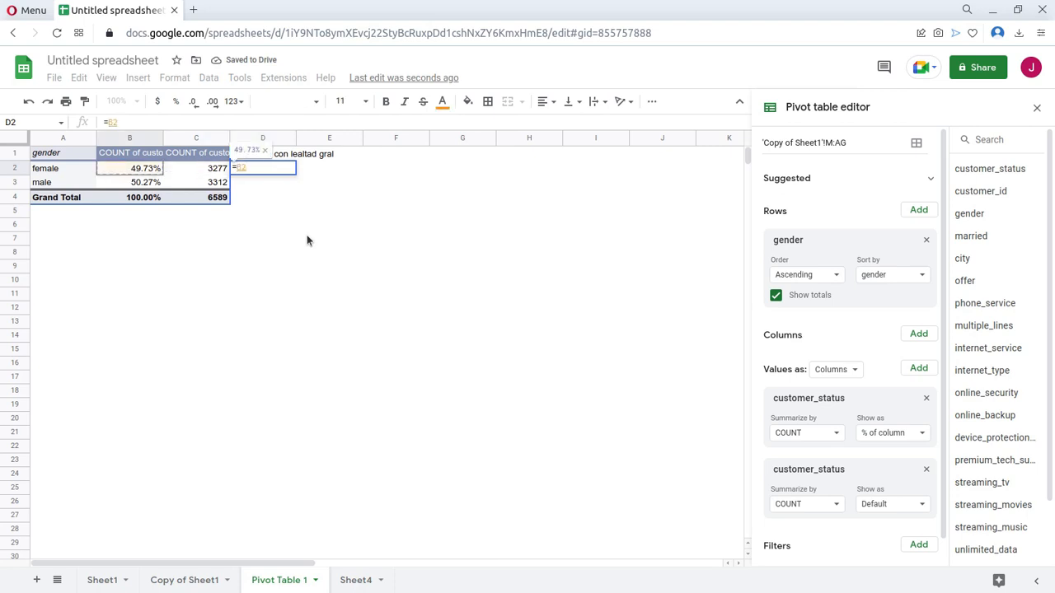
{"action": "type", "text": "-"}
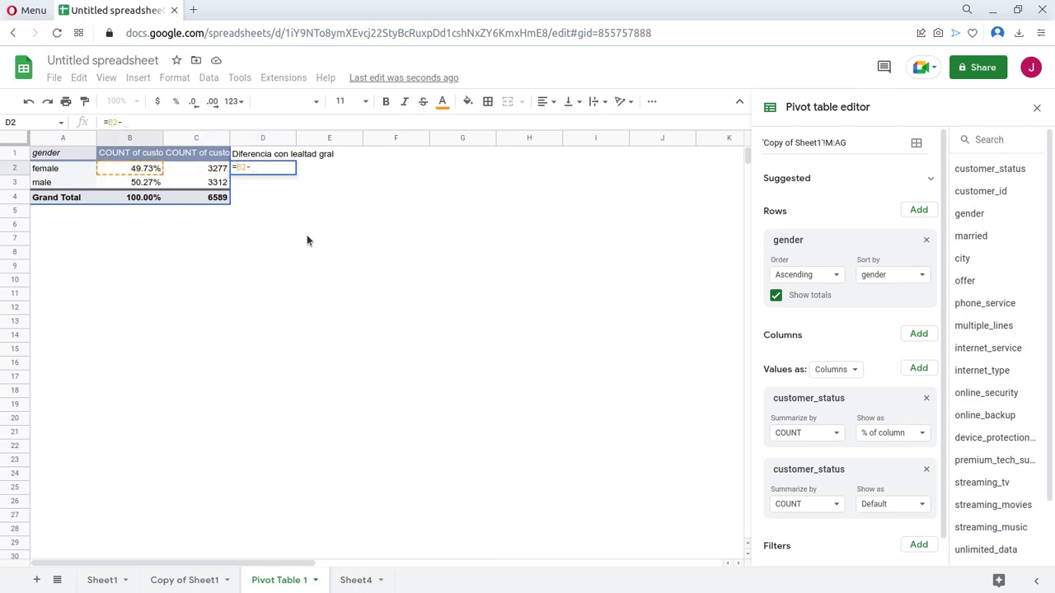
{"action": "type", "text": "0.7163454242"}
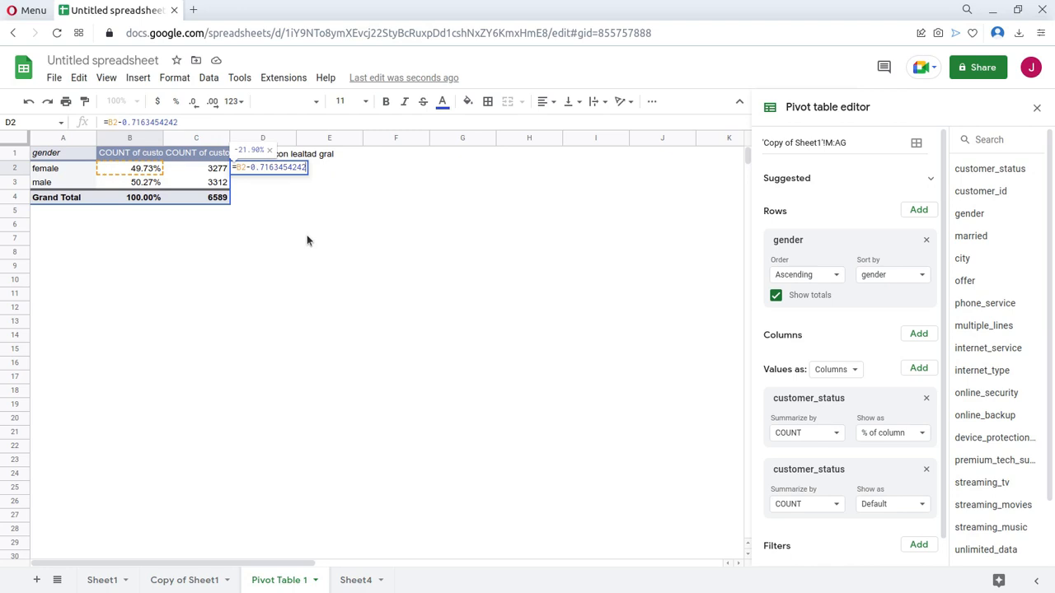
{"action": "key", "text": "Return"}
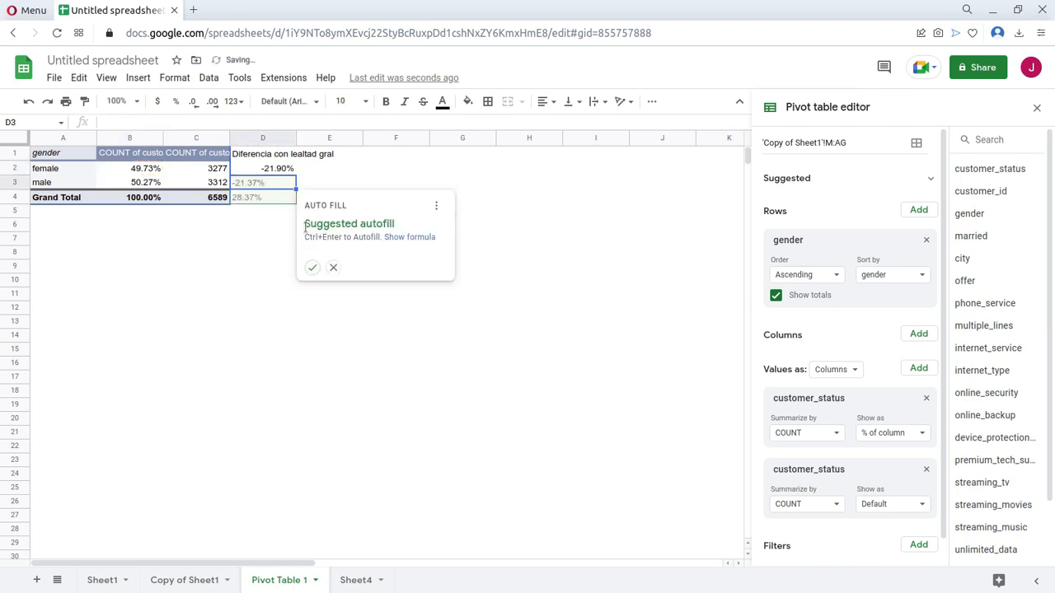
{"action": "left_click", "coordinate": [334, 268]}
Check the difference formula against the notebook's diferencia calculation and fill it from D2 down to D3.
{"action": "left_click", "coordinate": [282, 169]}
{"action": "key", "text": "alt+Tab"}
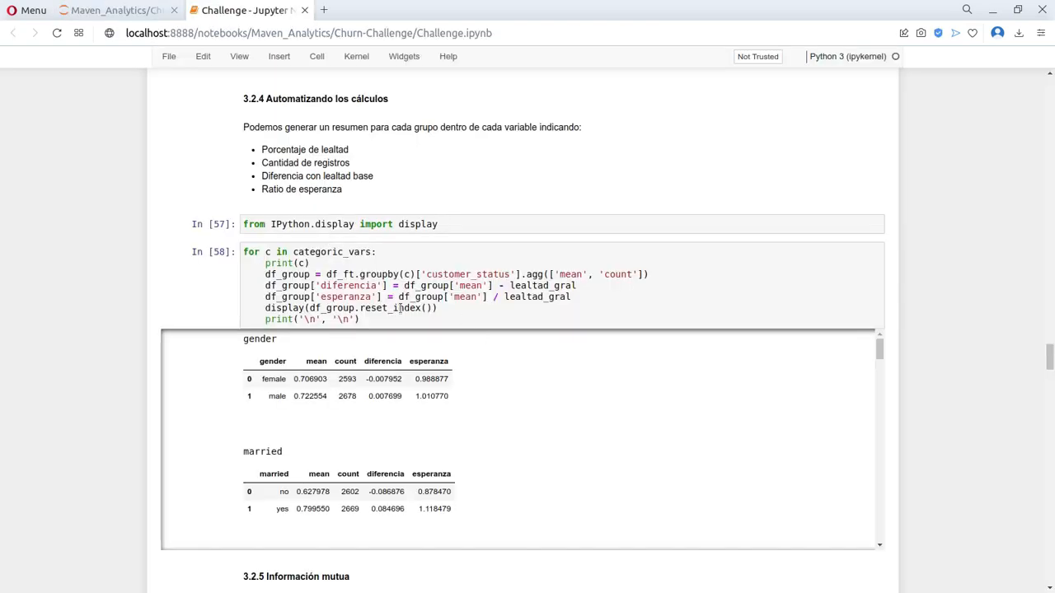
{"action": "key", "text": "alt+Tab"}
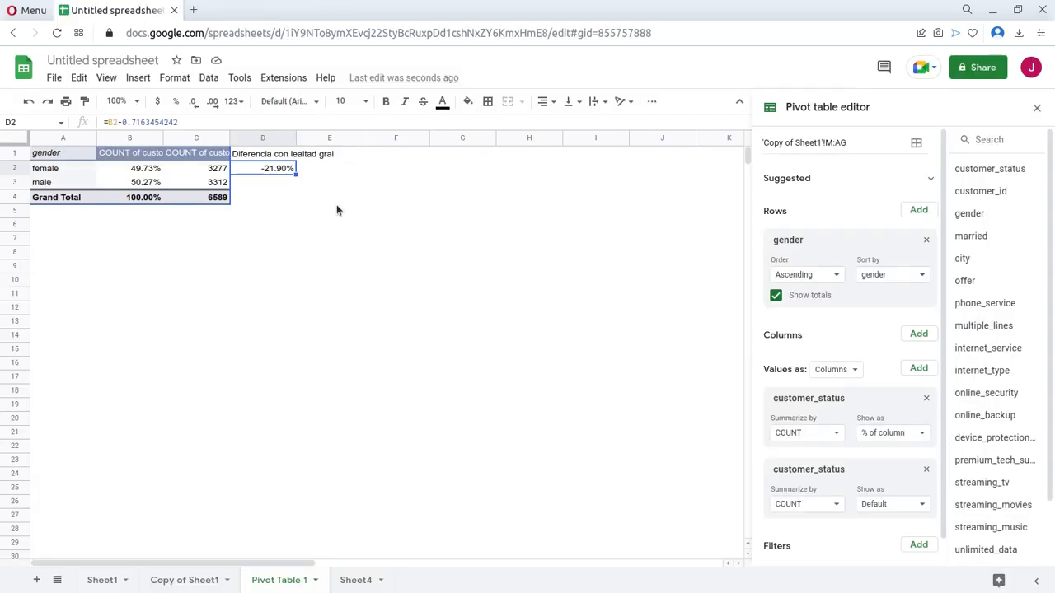
{"action": "left_click", "coordinate": [149, 169]}
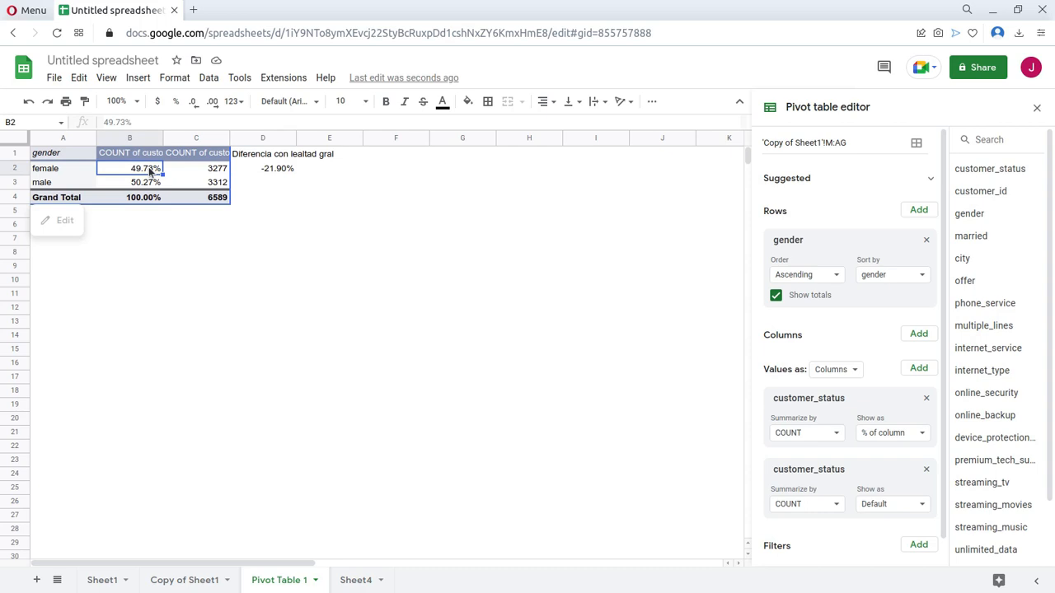
{"action": "left_click", "coordinate": [276, 170]}
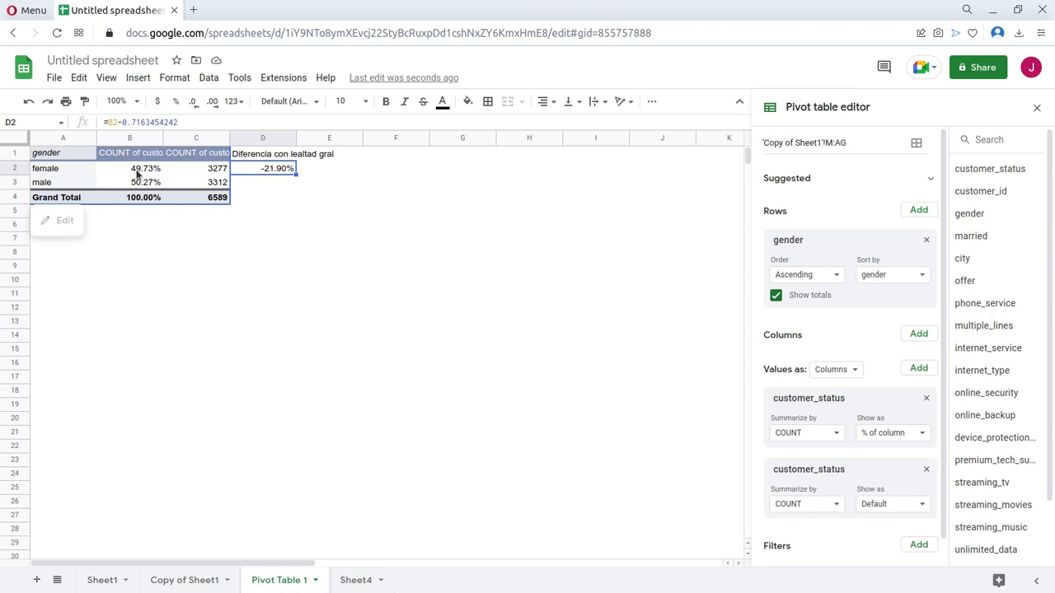
{"action": "left_click", "coordinate": [294, 178]}
{"action": "left_click", "coordinate": [292, 170]}
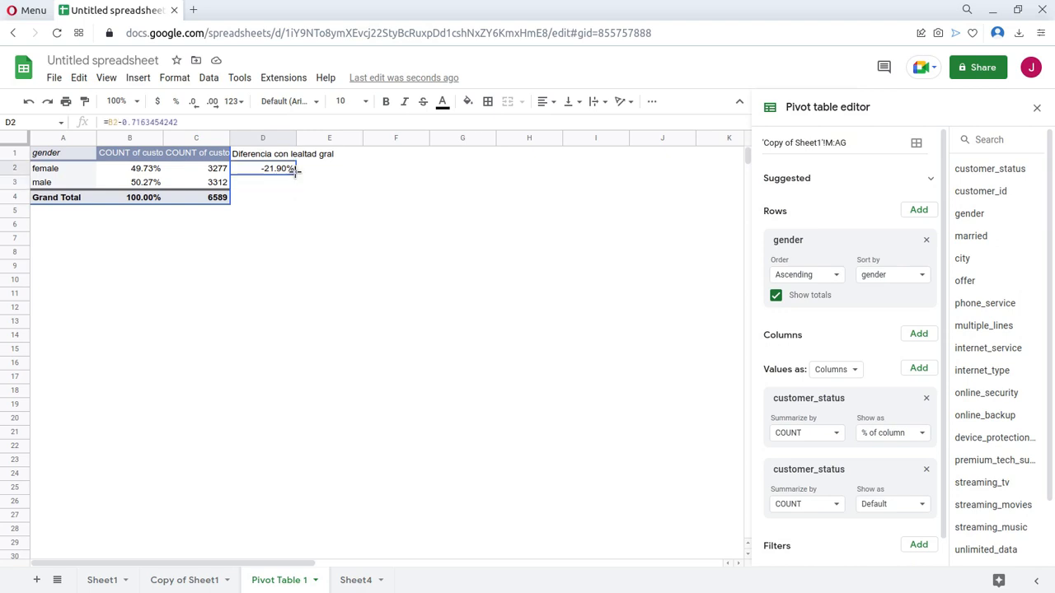
{"action": "left_click_drag", "start_coordinate": [295, 171], "coordinate": [302, 228]}
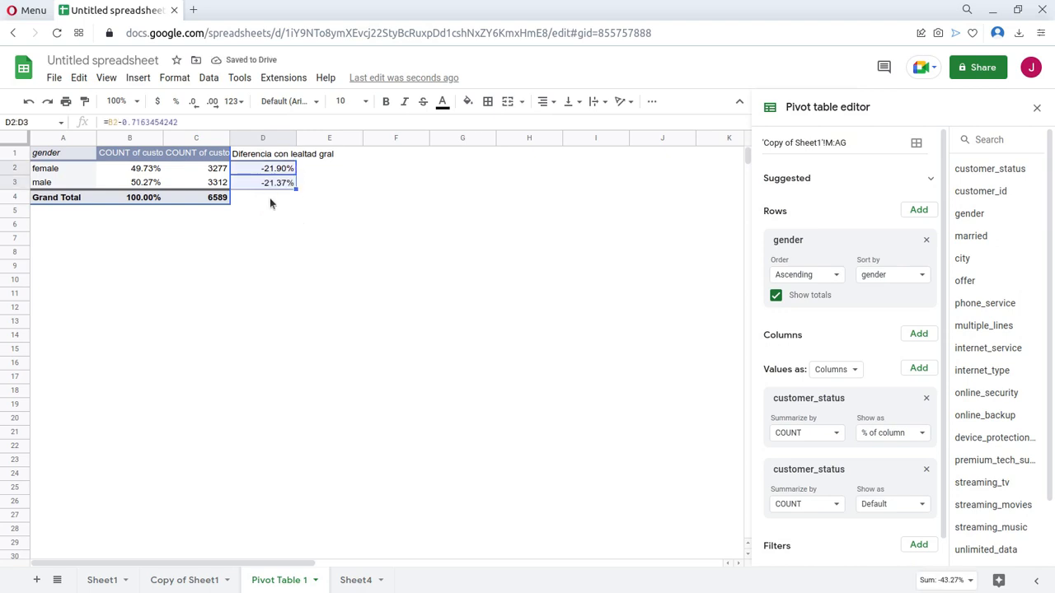
{"action": "left_click", "coordinate": [274, 185]}
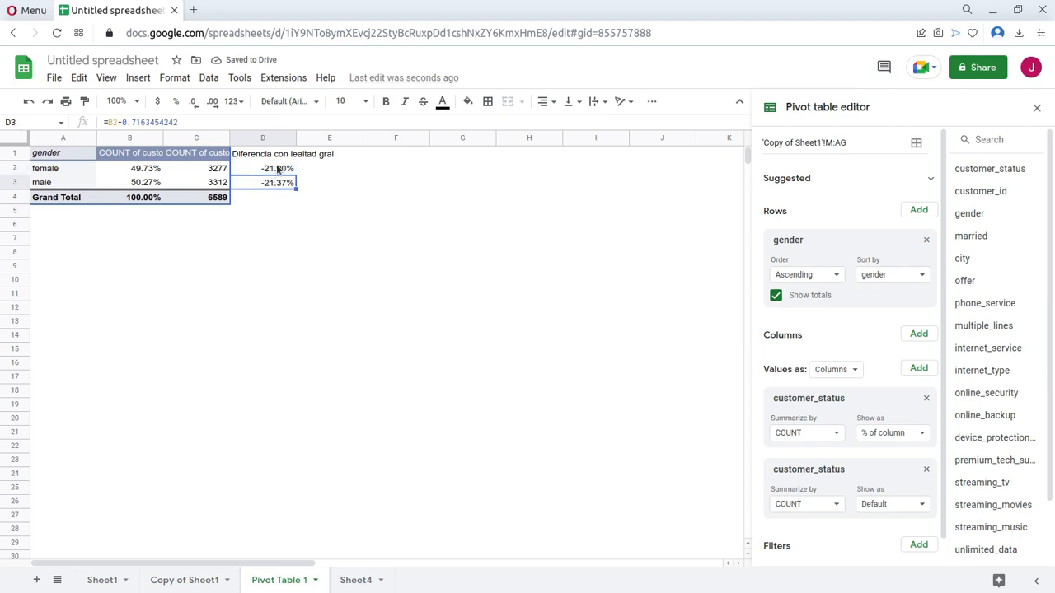
{"action": "left_click", "coordinate": [278, 170]}
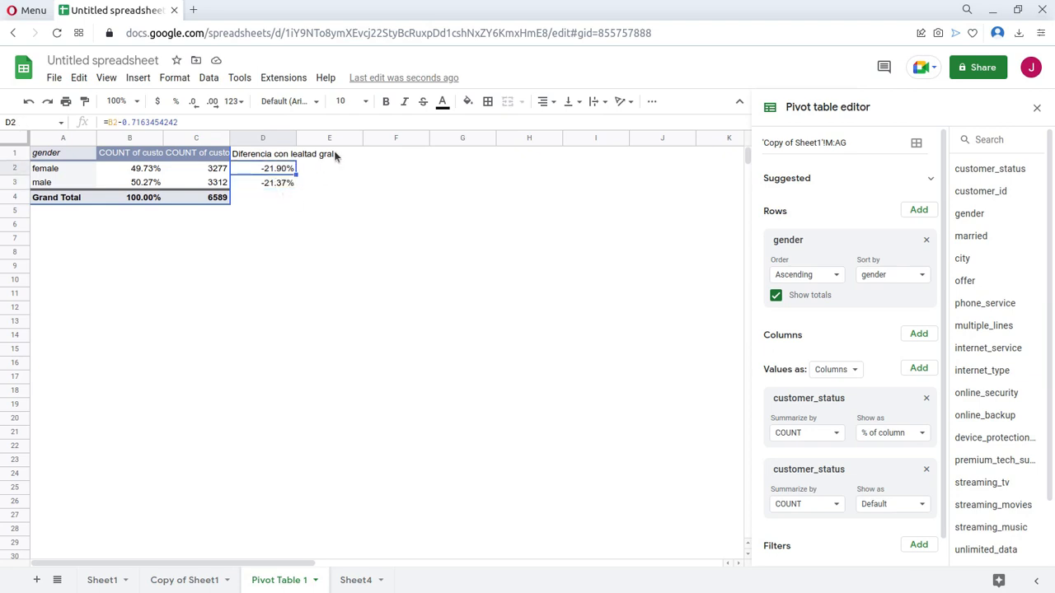
Check the esperanza calculation in the notebook and enter the heading "Esperanza" in cell E1 of the pivot sheet.
{"action": "key", "text": "alt+Tab"}
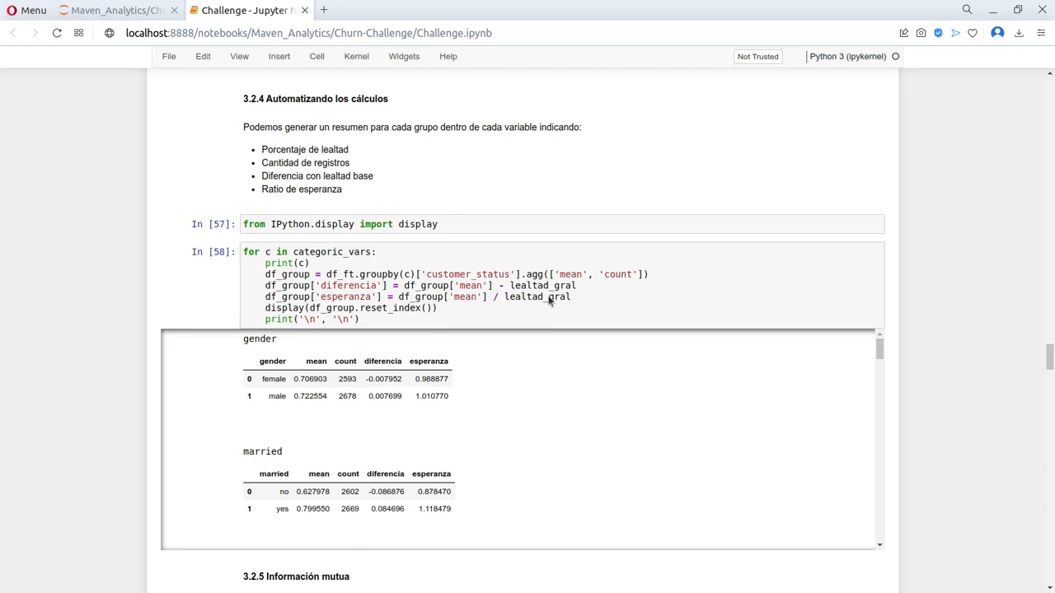
{"action": "key", "text": "alt+Tab"}
{"action": "type", "text": "Ese"}
{"action": "key", "text": "BackSpace"}
{"action": "type", "text": "peranza"}
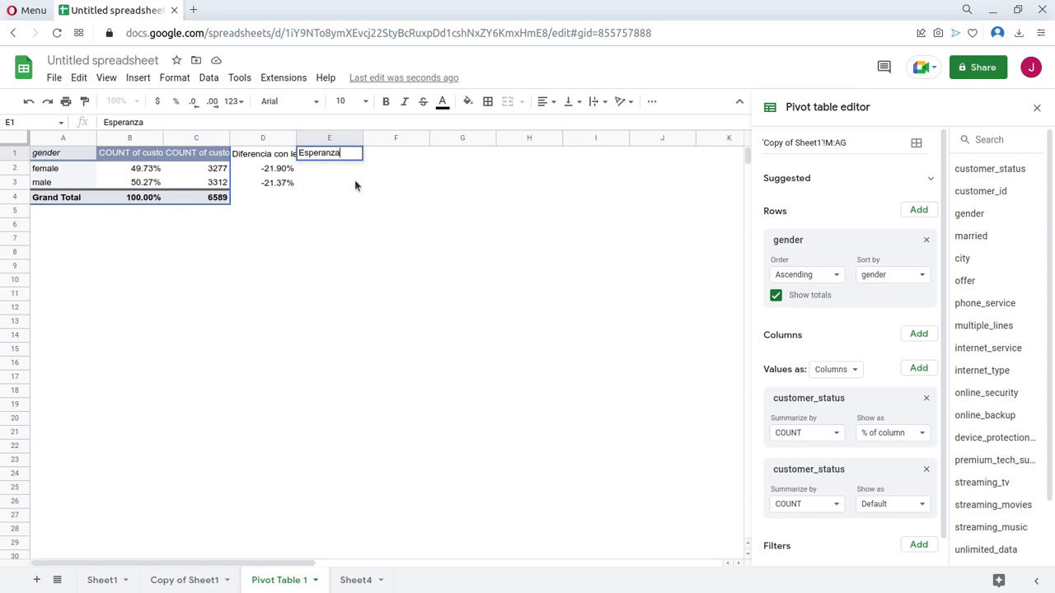
{"action": "key", "text": "Return"}
Enter the formula =B2/0.7163454242 in E2 for the female row and dismiss the suggested autofill.
{"action": "type", "text": "="}
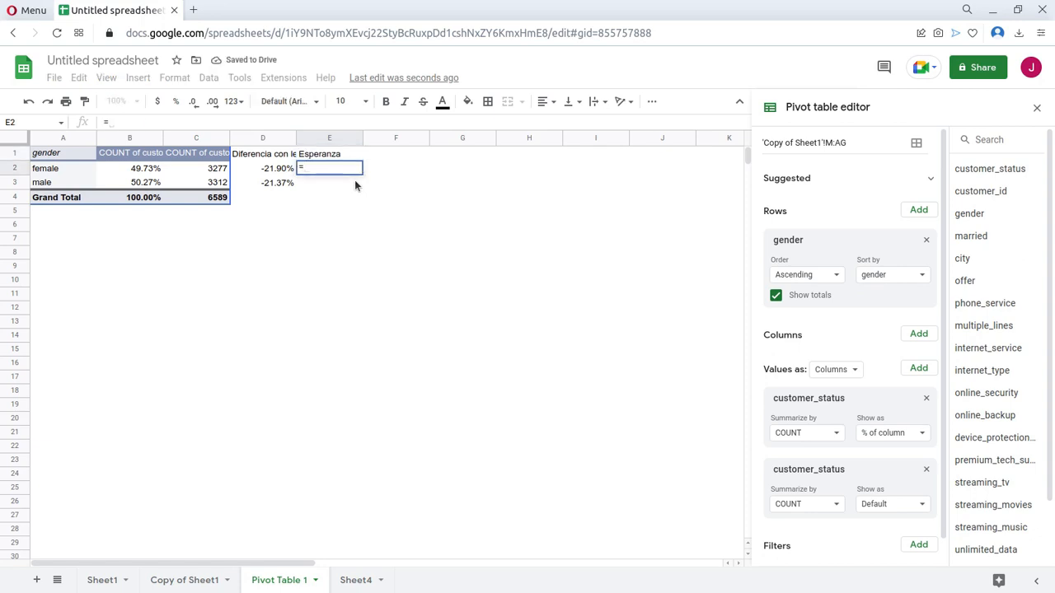
{"action": "type", "text": "B2/"}
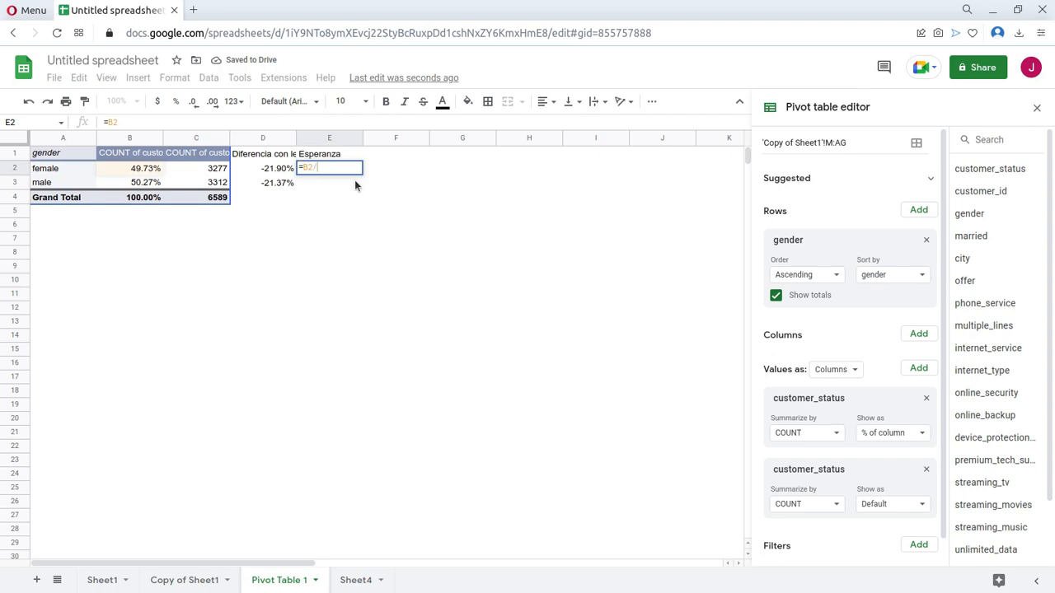
{"action": "type", "text": "0.7163454242"}
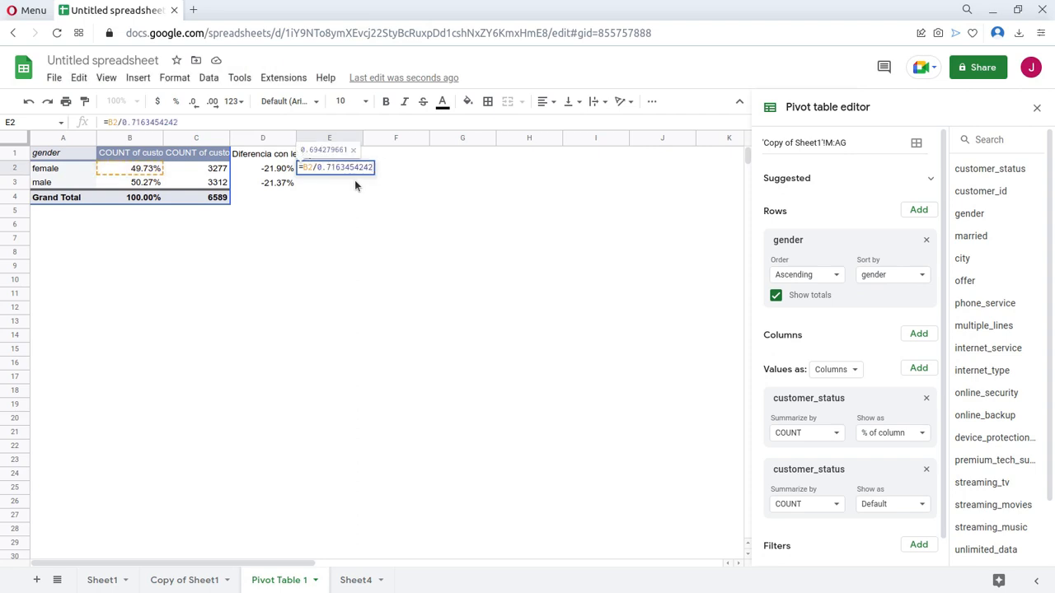
{"action": "key", "text": "Return"}
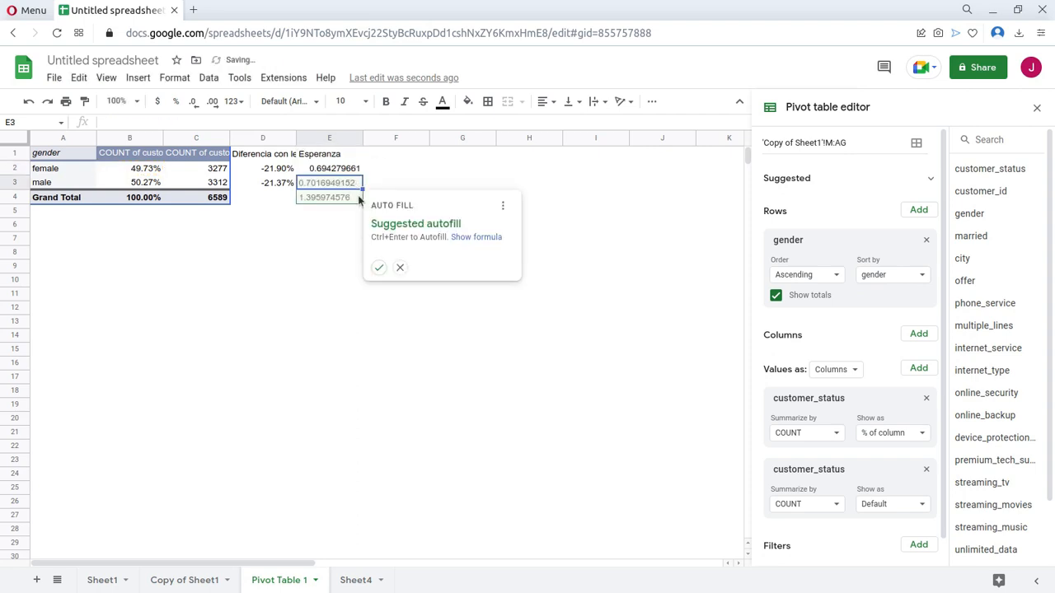
{"action": "key", "text": "Escape"}
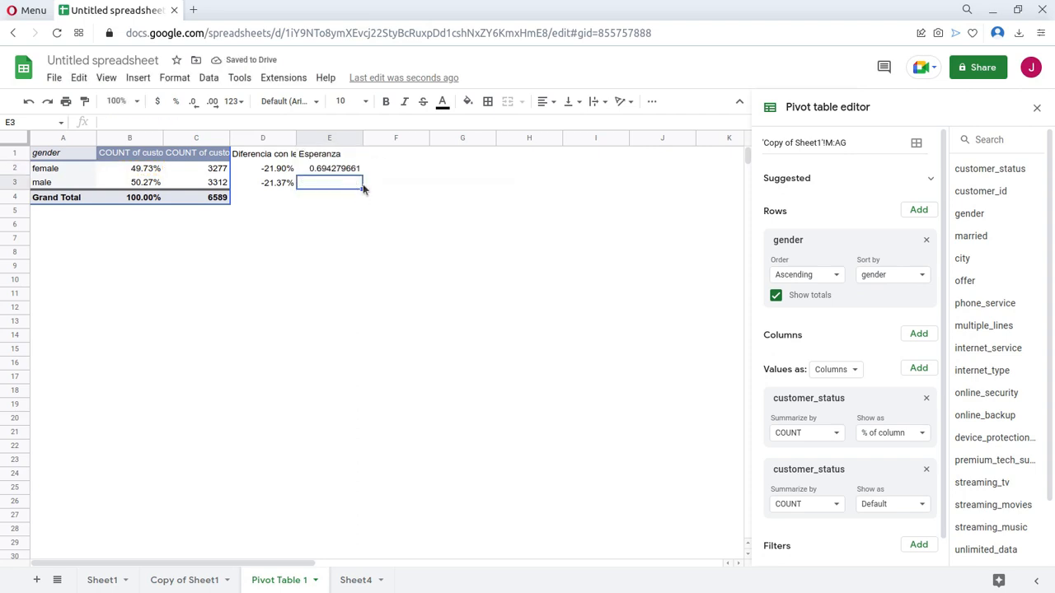
Fill the Esperanza formula from E2 down to E3 for the male row.
{"action": "left_click", "coordinate": [359, 174]}
{"action": "left_click_drag", "start_coordinate": [361, 176], "coordinate": [362, 192]}
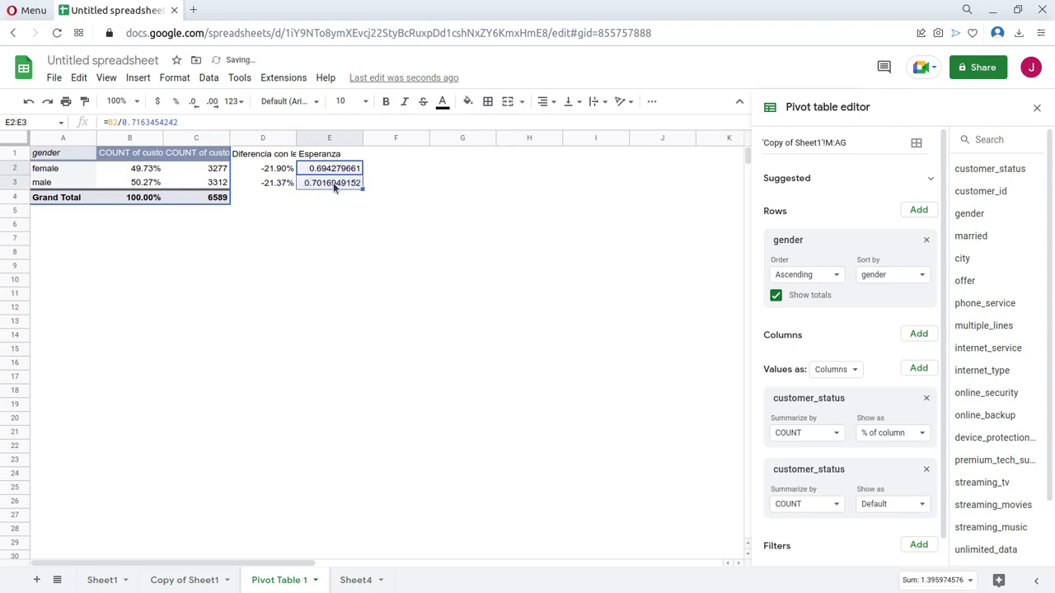
{"action": "left_click", "coordinate": [330, 186]}
{"action": "left_click", "coordinate": [306, 221]}
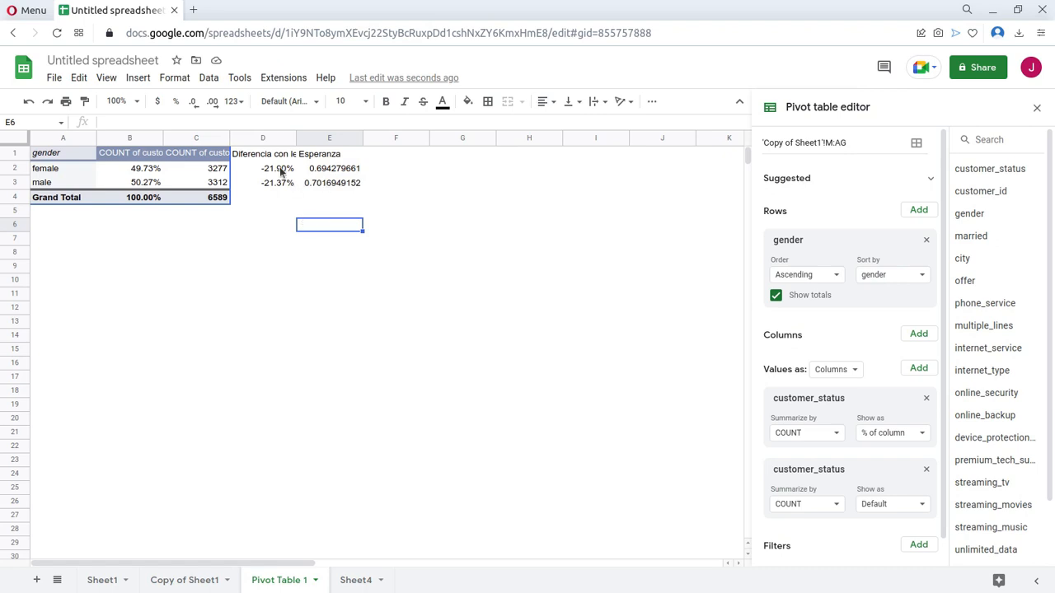
Copy the gender pivot table A1:C4 to A7 and replace its row field with married.
{"action": "mouse_move", "coordinate": [51, 176]}
{"action": "left_click_drag", "start_coordinate": [80, 179], "coordinate": [207, 170]}
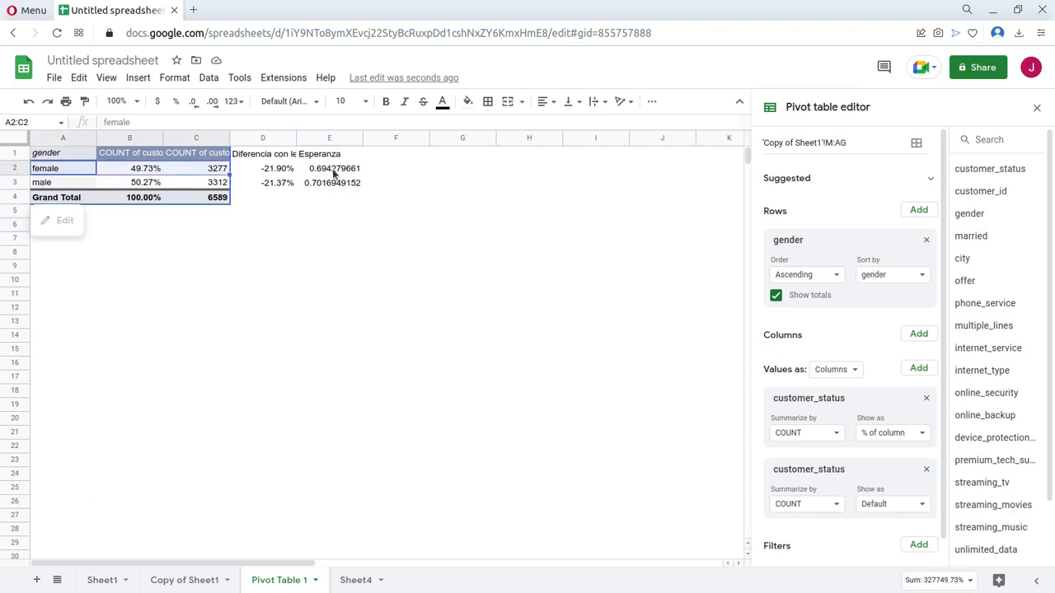
{"action": "left_click_drag", "start_coordinate": [72, 157], "coordinate": [213, 206]}
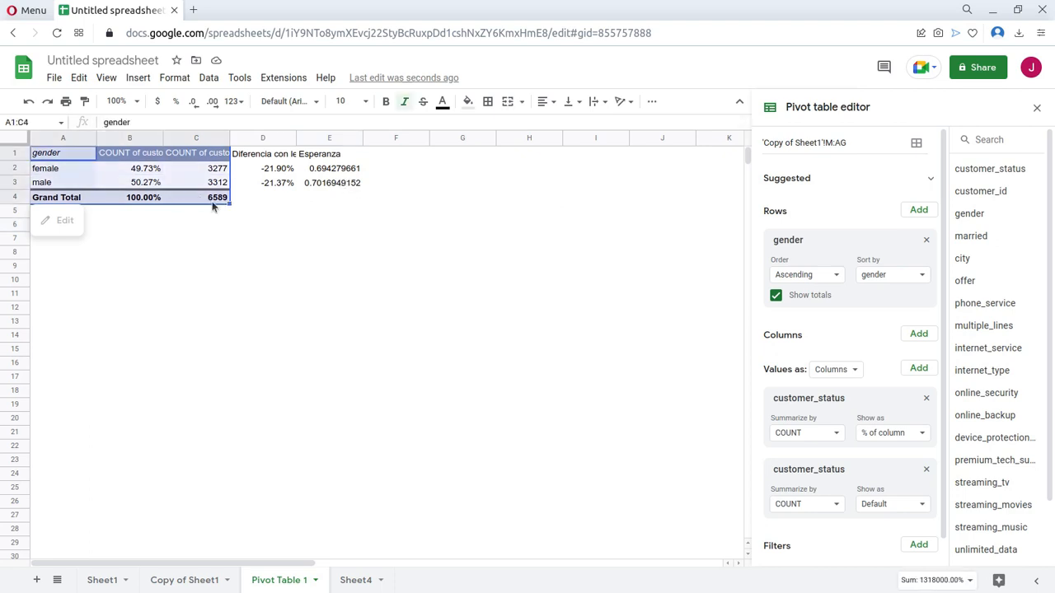
{"action": "left_click", "coordinate": [41, 243]}
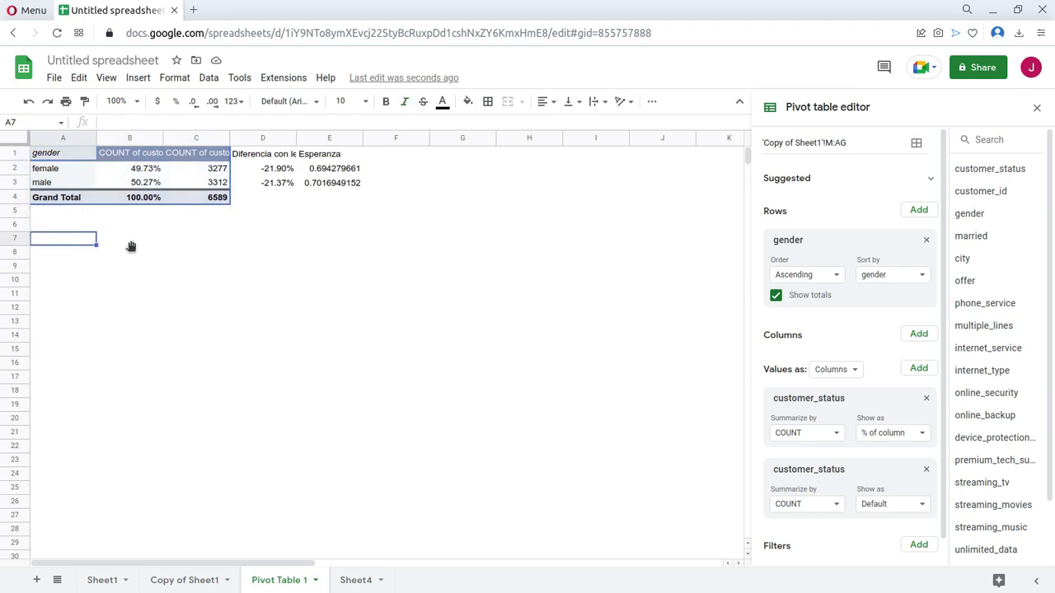
{"action": "key", "text": "ctrl+v"}
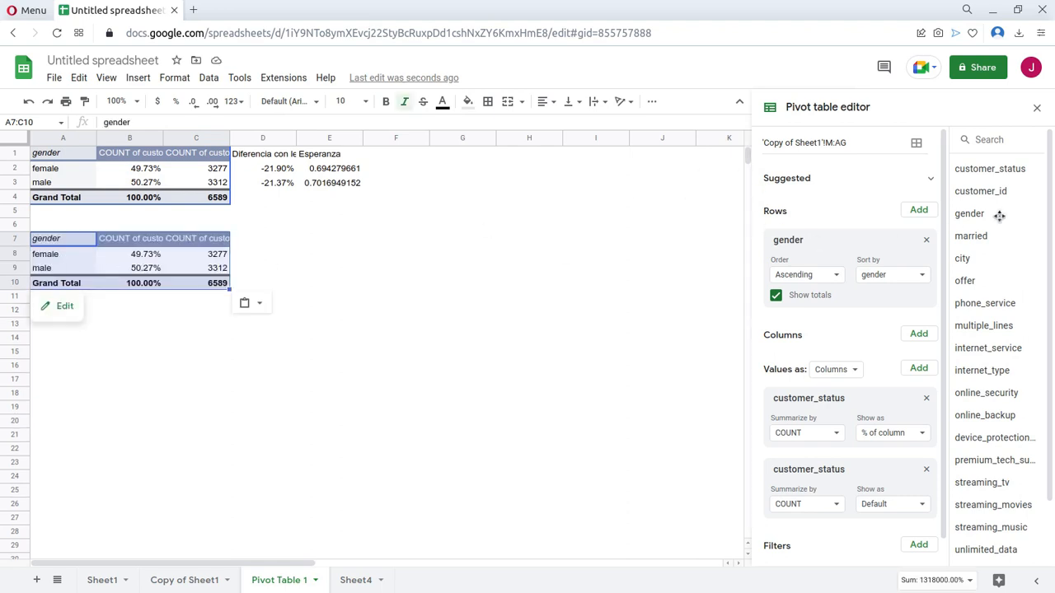
{"action": "left_click_drag", "start_coordinate": [844, 249], "coordinate": [803, 246]}
{"action": "left_click_drag", "start_coordinate": [979, 237], "coordinate": [839, 271]}
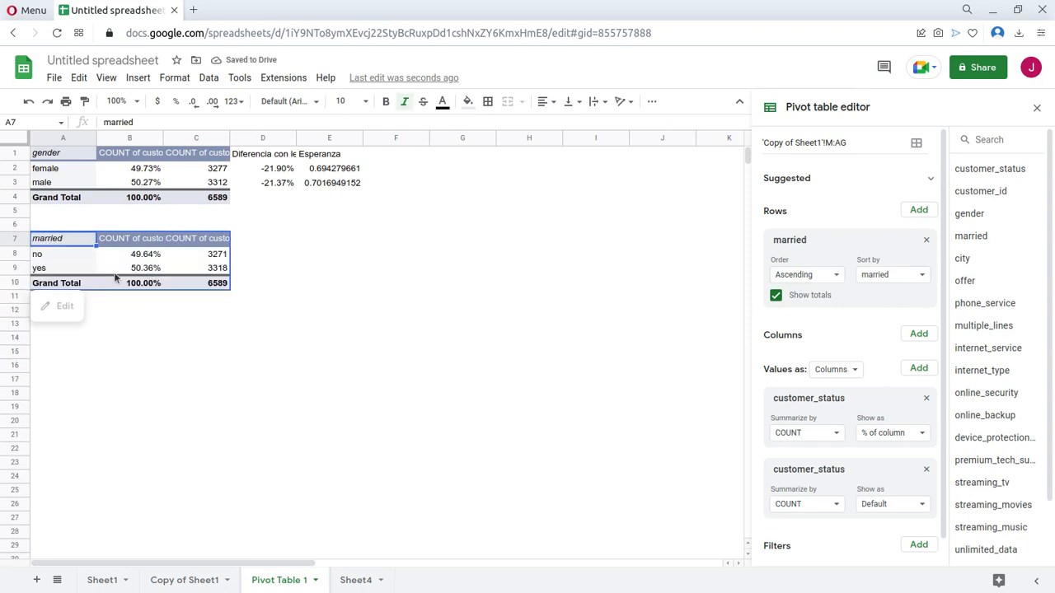
Copy the difference and Esperanza columns D1:E3 to D7 beside the married pivot table and review them against its percentages.
{"action": "left_click_drag", "start_coordinate": [262, 158], "coordinate": [331, 185]}
{"action": "key", "text": "ctrl+c"}
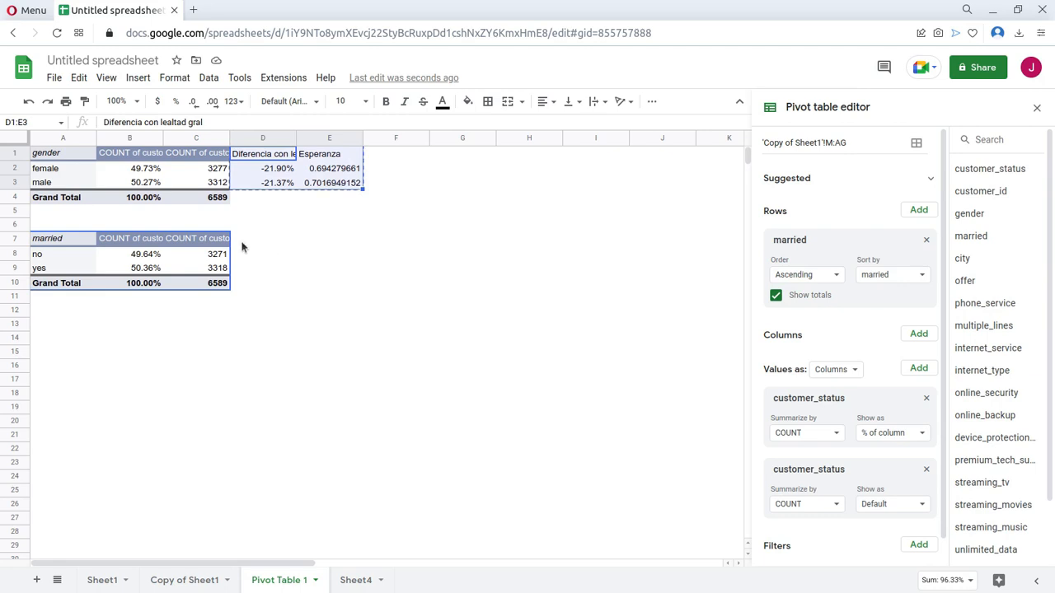
{"action": "left_click", "coordinate": [242, 246]}
{"action": "key", "text": "ctrl+v"}
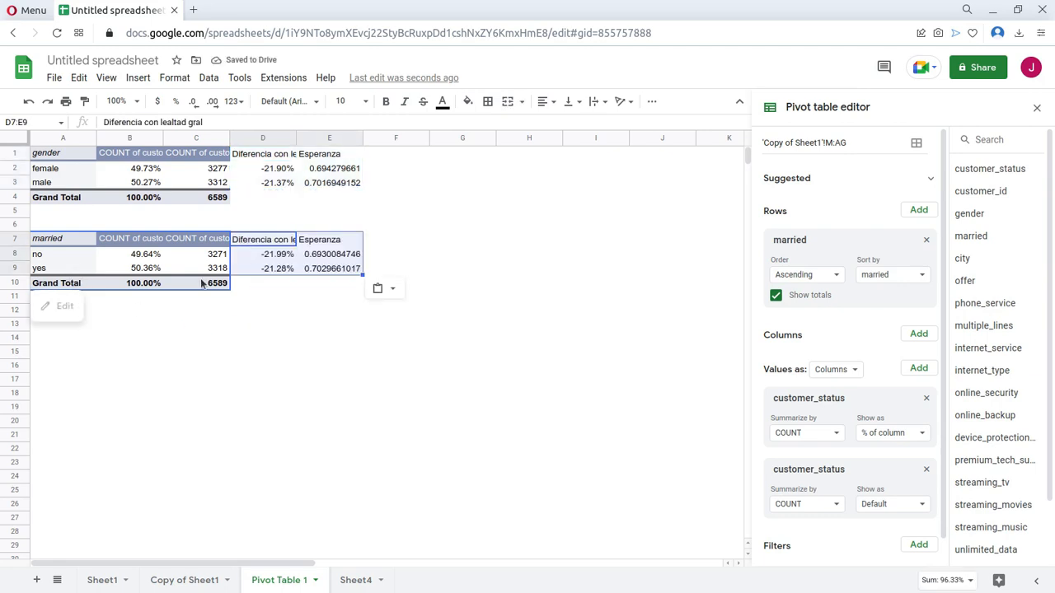
{"action": "left_click_drag", "start_coordinate": [91, 260], "coordinate": [148, 269]}
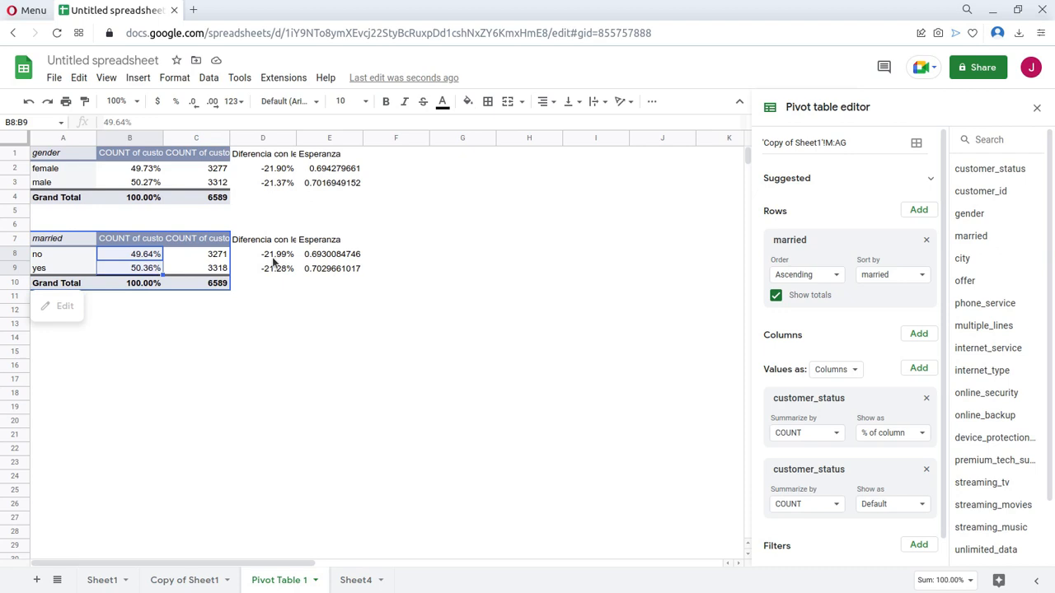
{"action": "left_click_drag", "start_coordinate": [283, 266], "coordinate": [336, 278]}
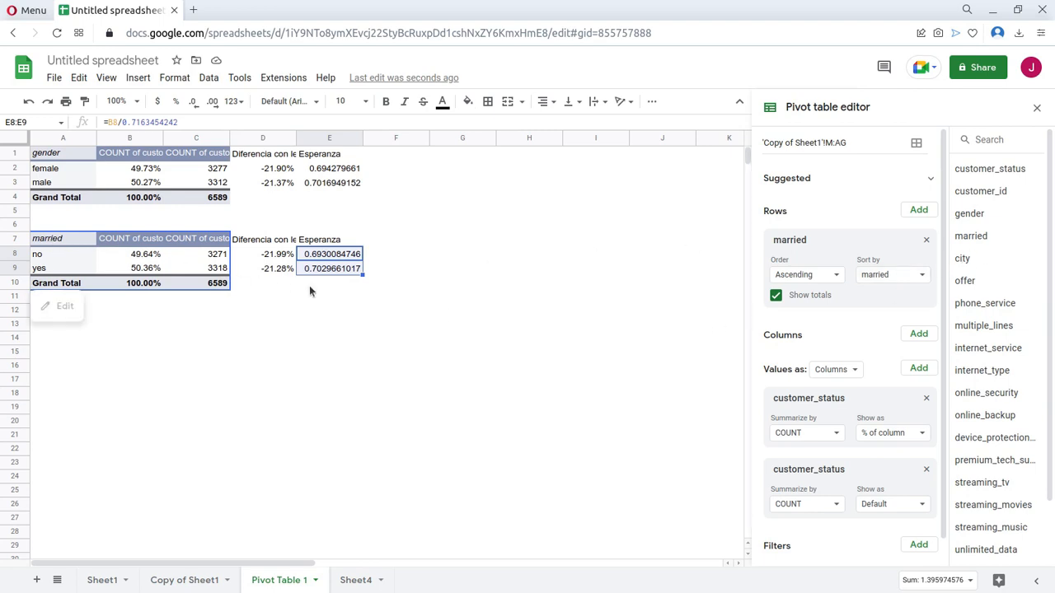
Copy the married table with its calculated columns, A7:E10, to A13 and replace the copy's row field with offer.
{"action": "key", "text": "ctrl+a"}
{"action": "key", "text": "ctrl+c"}
{"action": "left_click", "coordinate": [37, 329]}
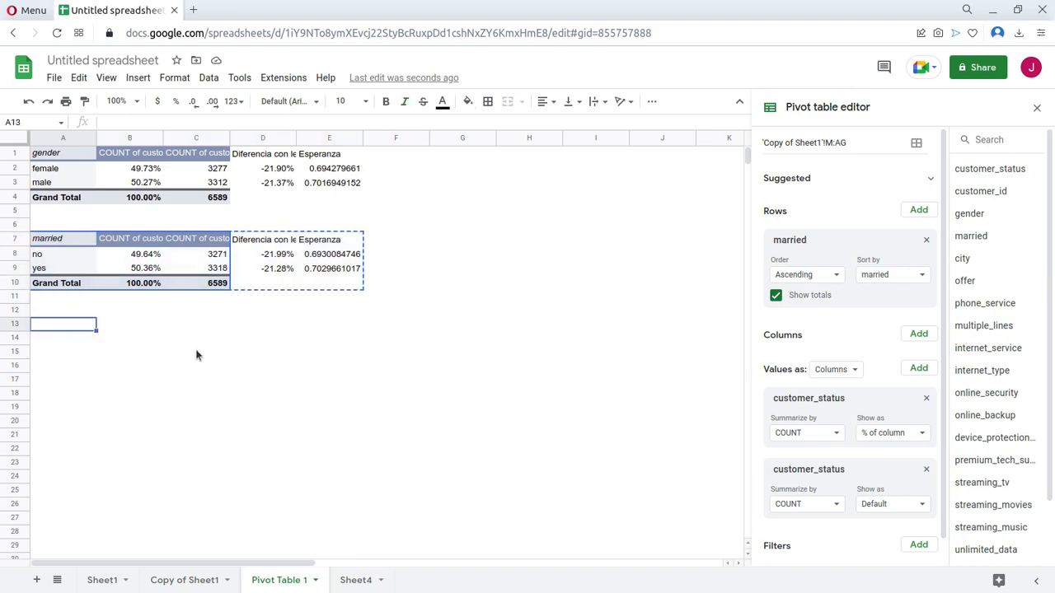
{"action": "key", "text": "ctrl+v"}
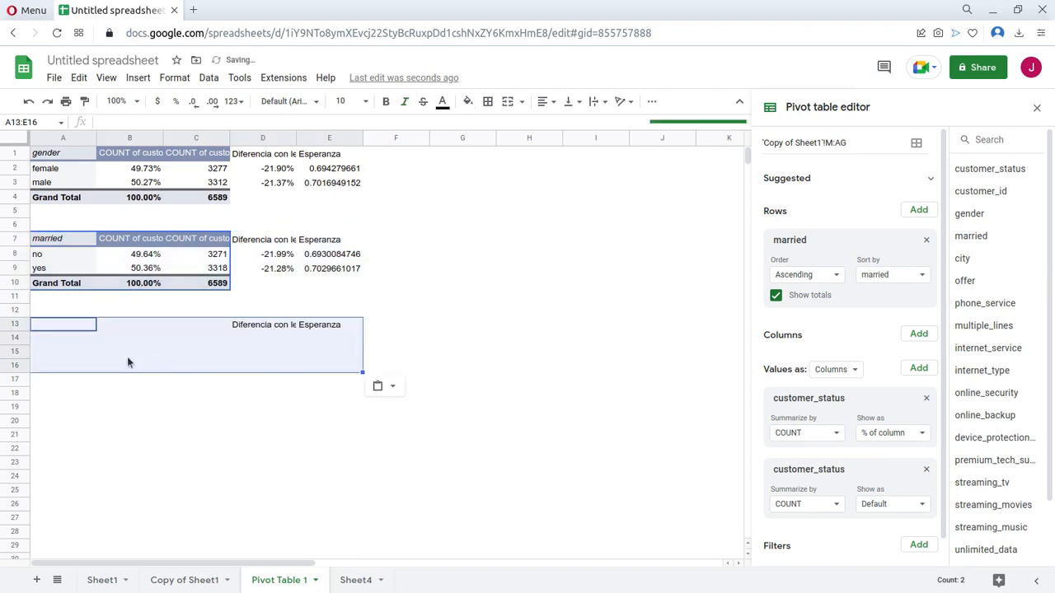
{"action": "left_click", "coordinate": [128, 359]}
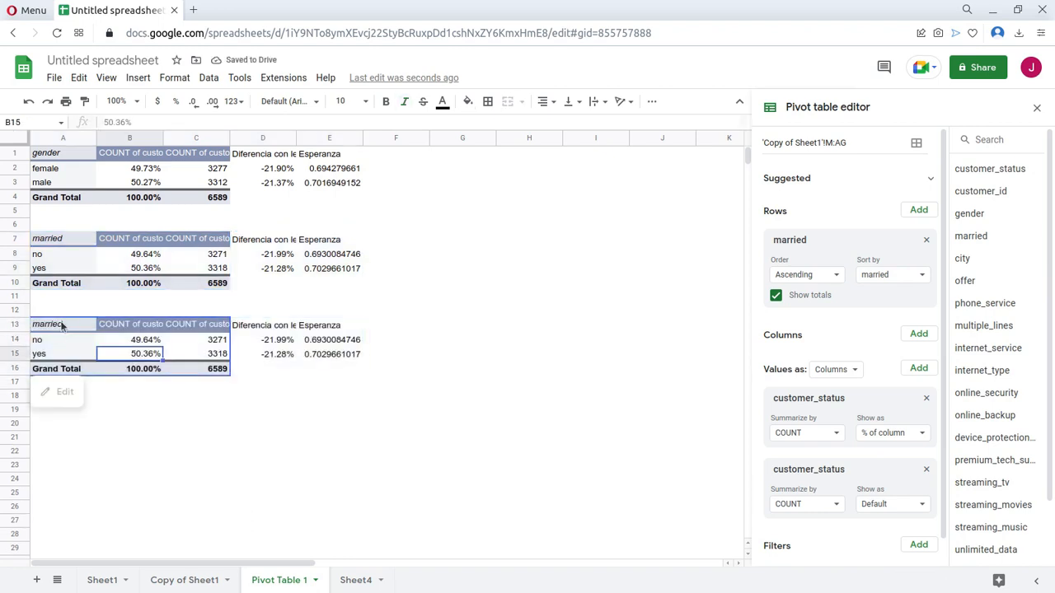
{"action": "left_click", "coordinate": [58, 330]}
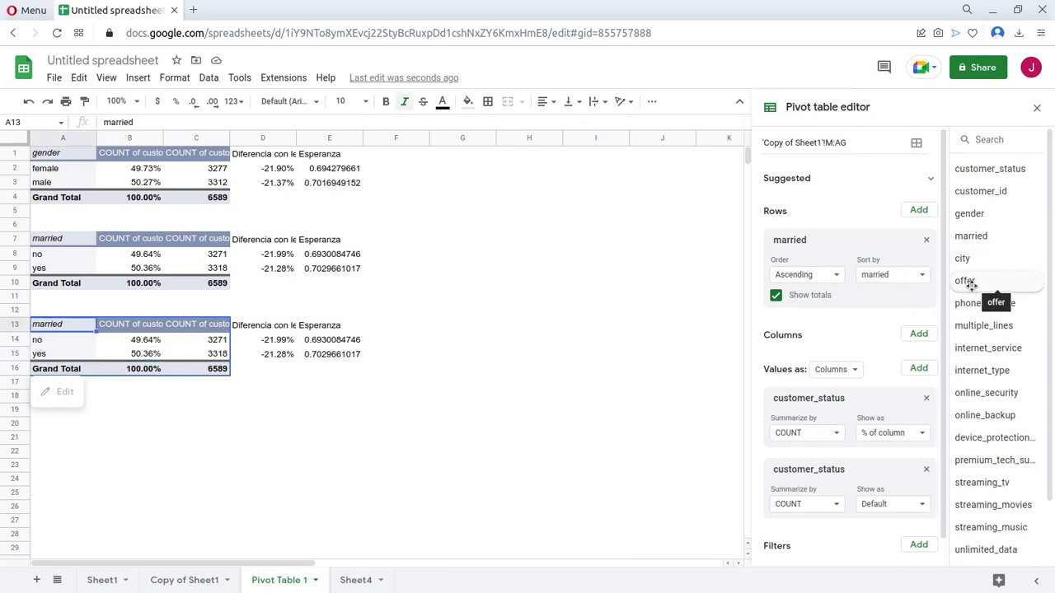
{"action": "left_click_drag", "start_coordinate": [852, 279], "coordinate": [829, 268]}
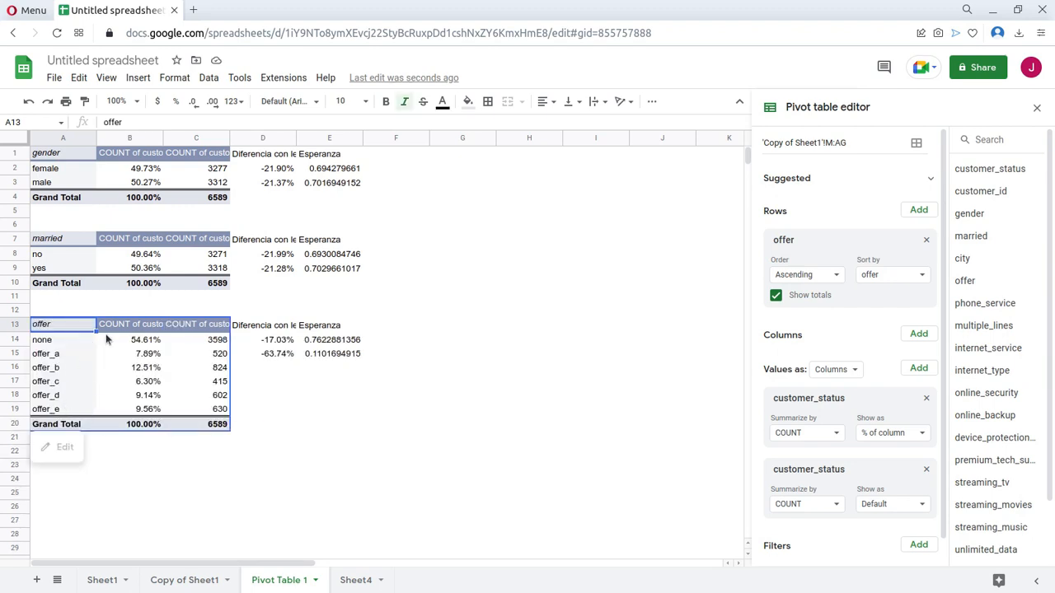
Fill the difference and Esperanza formulas of the offer table from row 15 down to row 19.
{"action": "scroll", "coordinate": [224, 361], "scroll_direction": "down", "scroll_amount": 1}
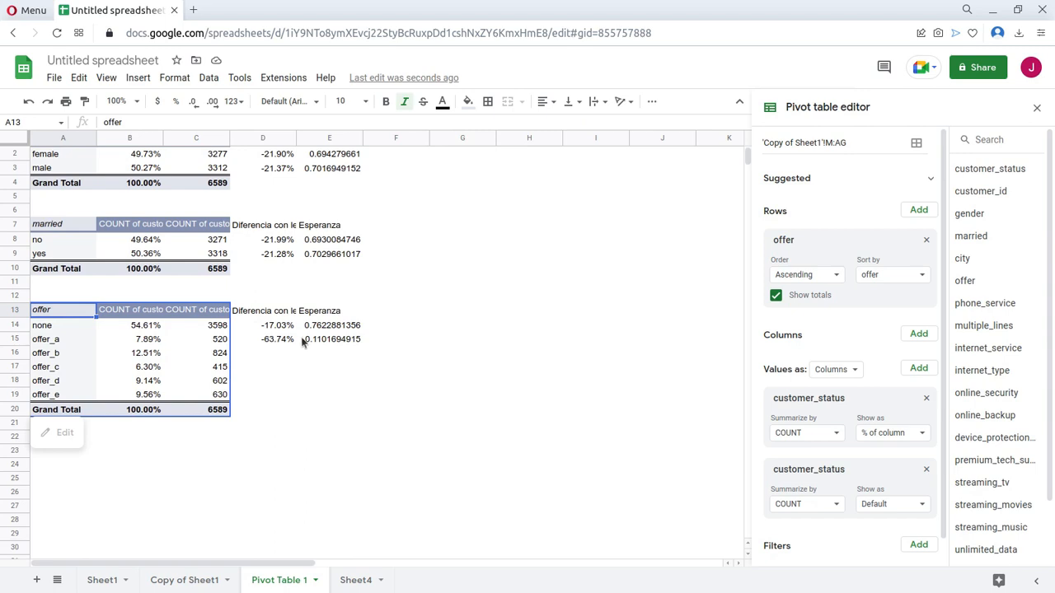
{"action": "left_click_drag", "start_coordinate": [264, 339], "coordinate": [351, 397]}
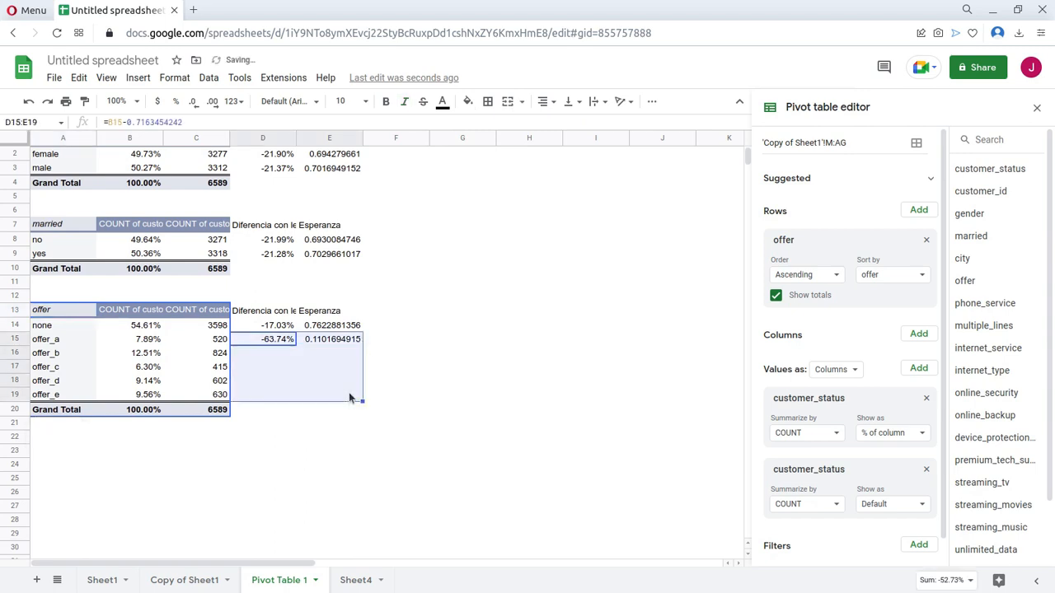
{"action": "left_click", "coordinate": [274, 372]}
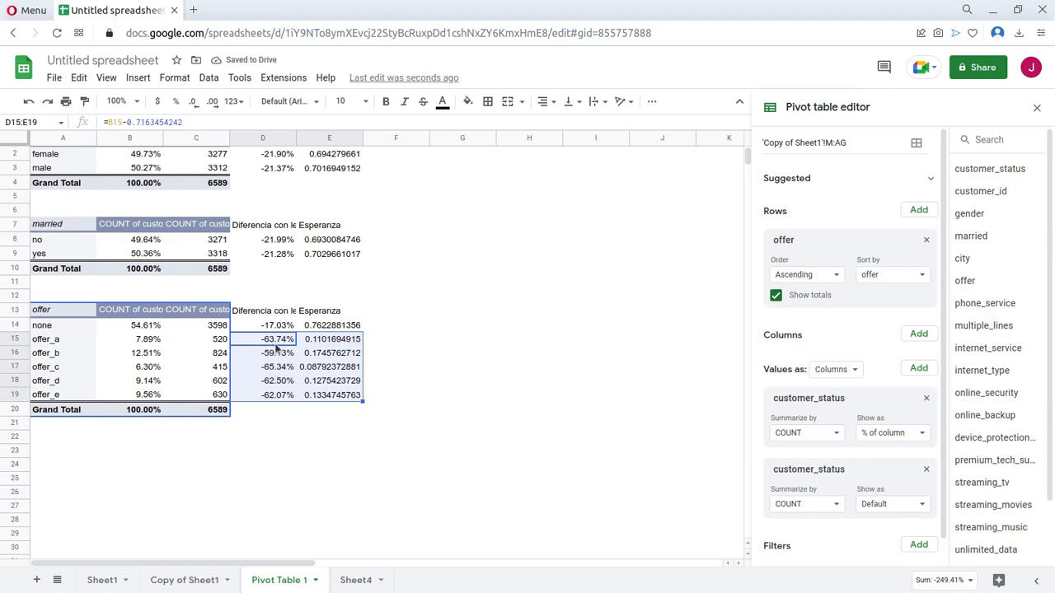
Compare the percentage, difference and Esperanza values of the individual offers with those of the none row in the offer table.
{"action": "left_click_drag", "start_coordinate": [66, 343], "coordinate": [120, 342]}
{"action": "left_click_drag", "start_coordinate": [260, 349], "coordinate": [303, 344]}
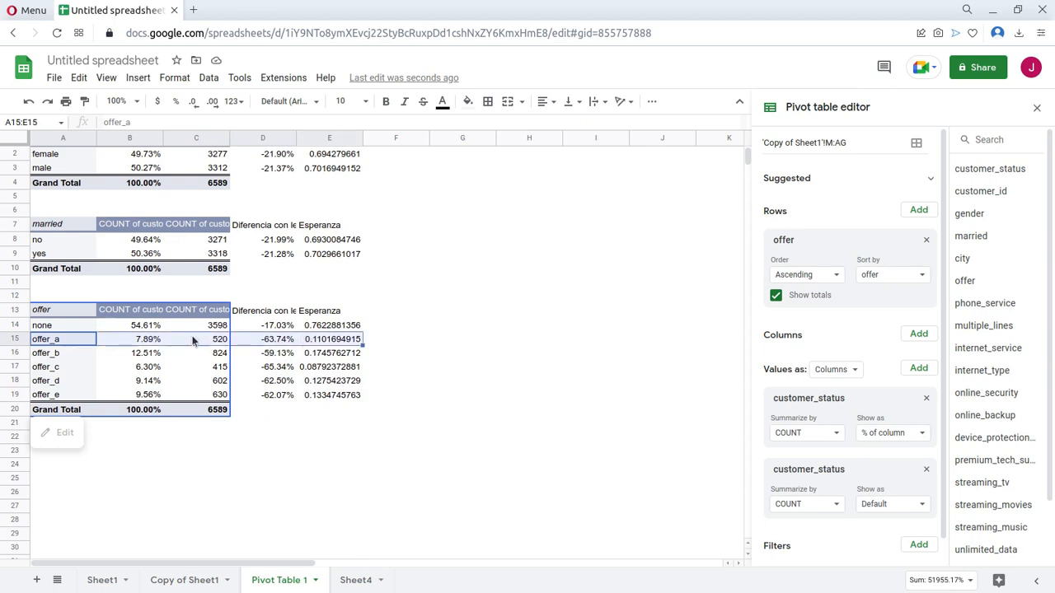
{"action": "left_click", "coordinate": [332, 357]}
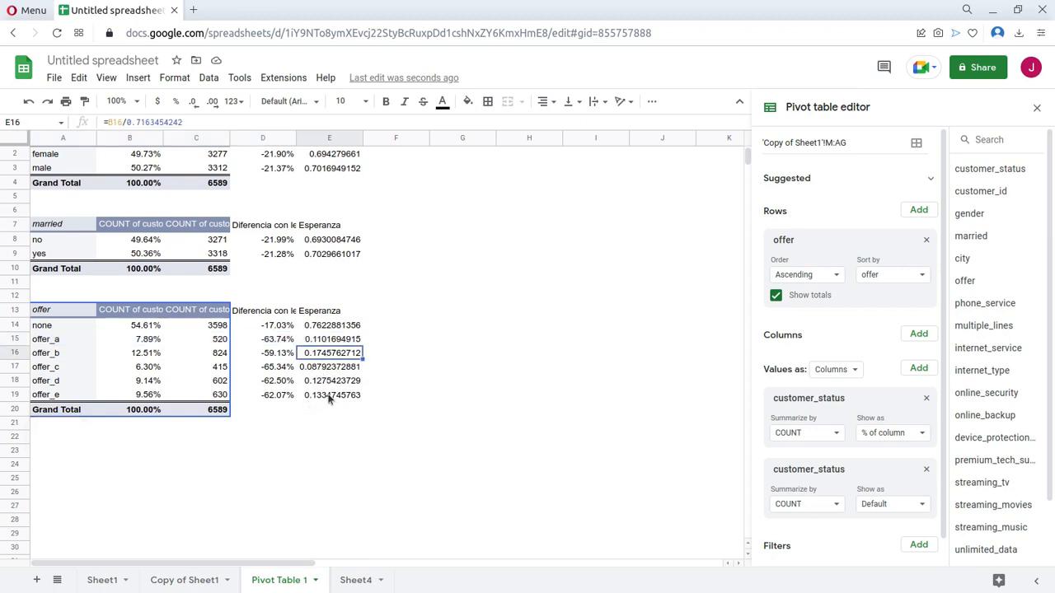
{"action": "left_click", "coordinate": [330, 396]}
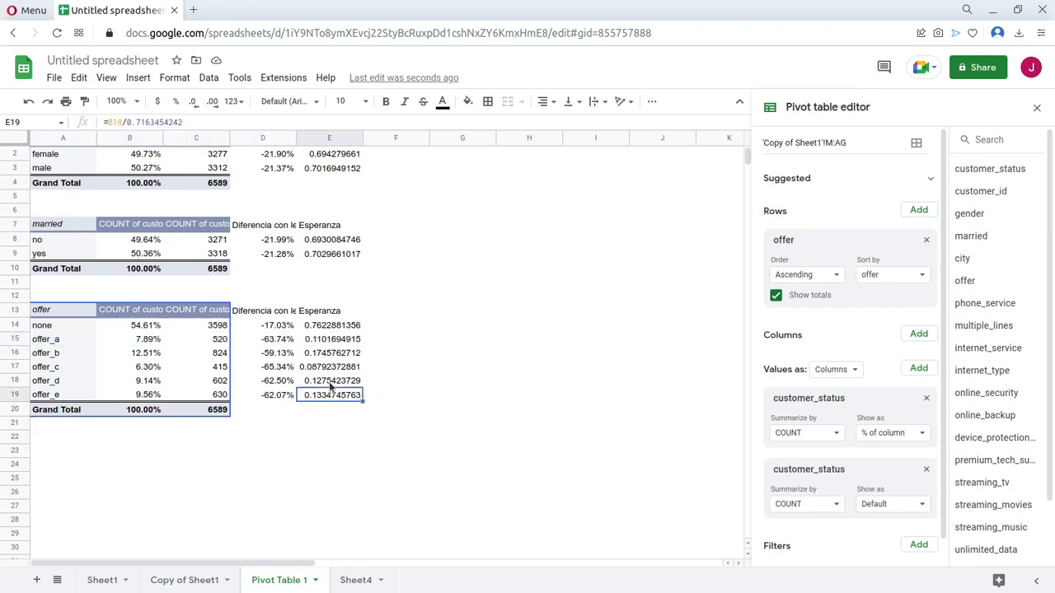
{"action": "left_click", "coordinate": [332, 332]}
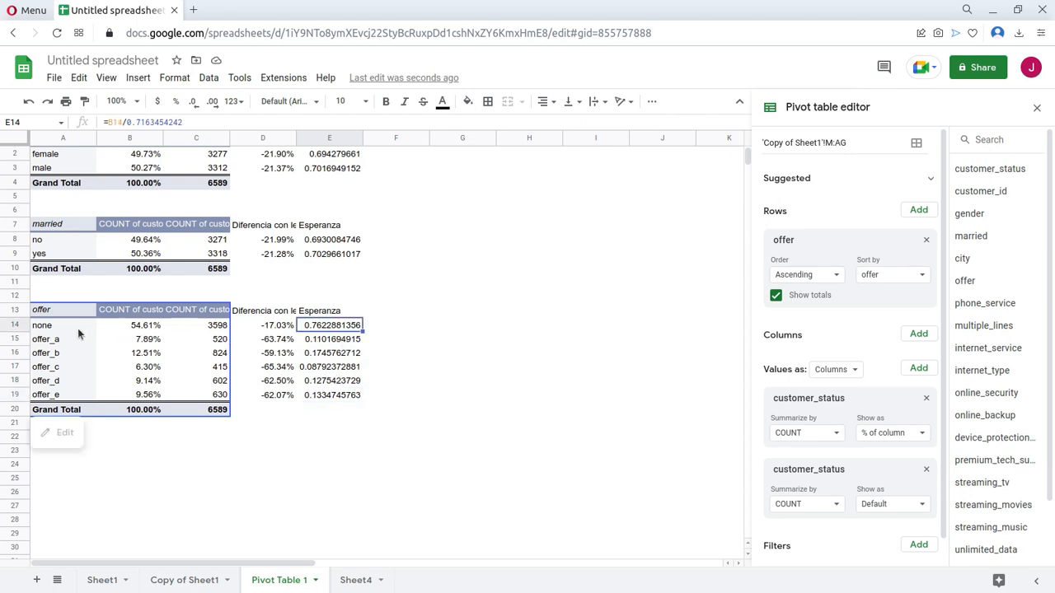
{"action": "left_click_drag", "start_coordinate": [66, 326], "coordinate": [302, 322]}
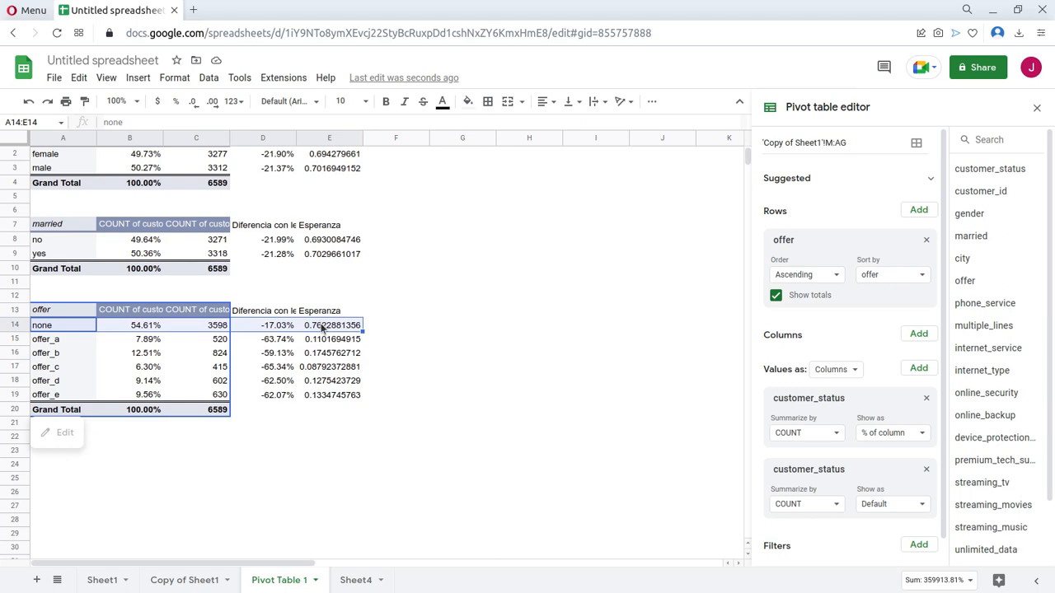
{"action": "left_click", "coordinate": [132, 325]}
Paste the copied married table with its calculated columns at A23 and replace the copy's row field with phone_service.
{"action": "scroll", "coordinate": [256, 368], "scroll_direction": "down", "scroll_amount": 2}
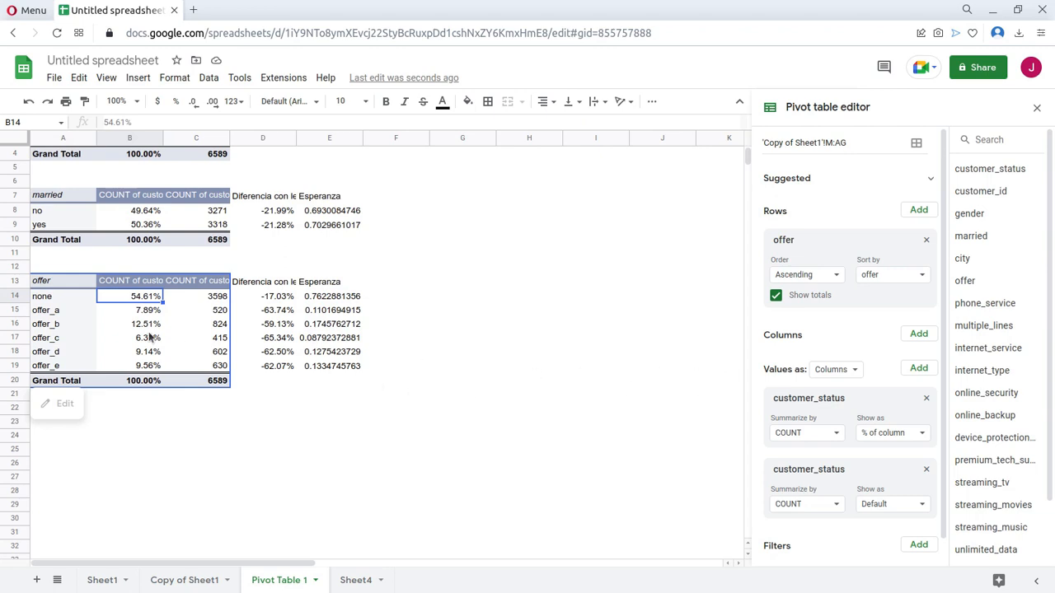
{"action": "left_click", "coordinate": [94, 422]}
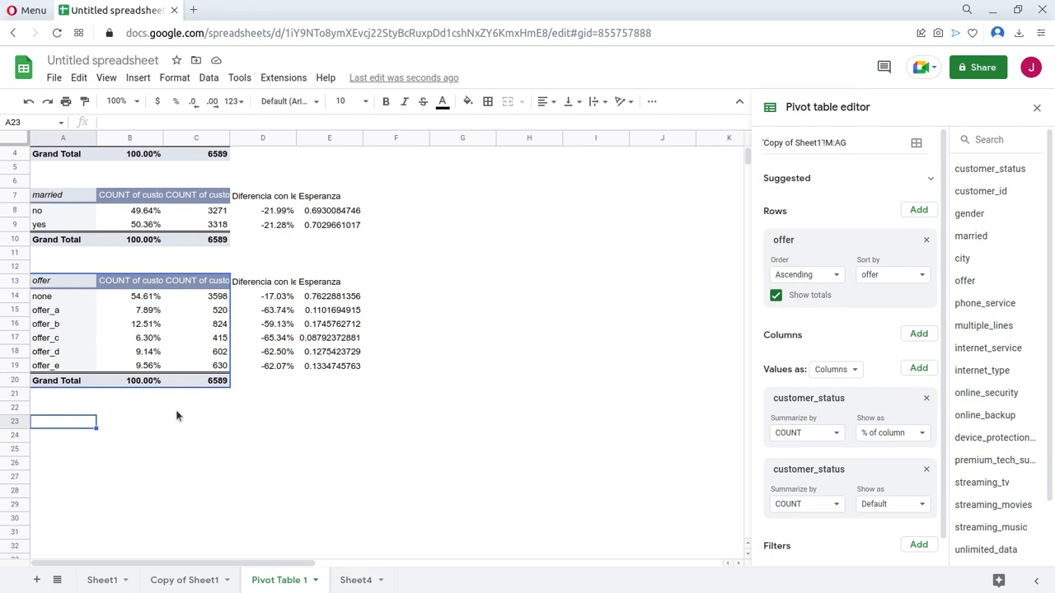
{"action": "key", "text": "ctrl+v"}
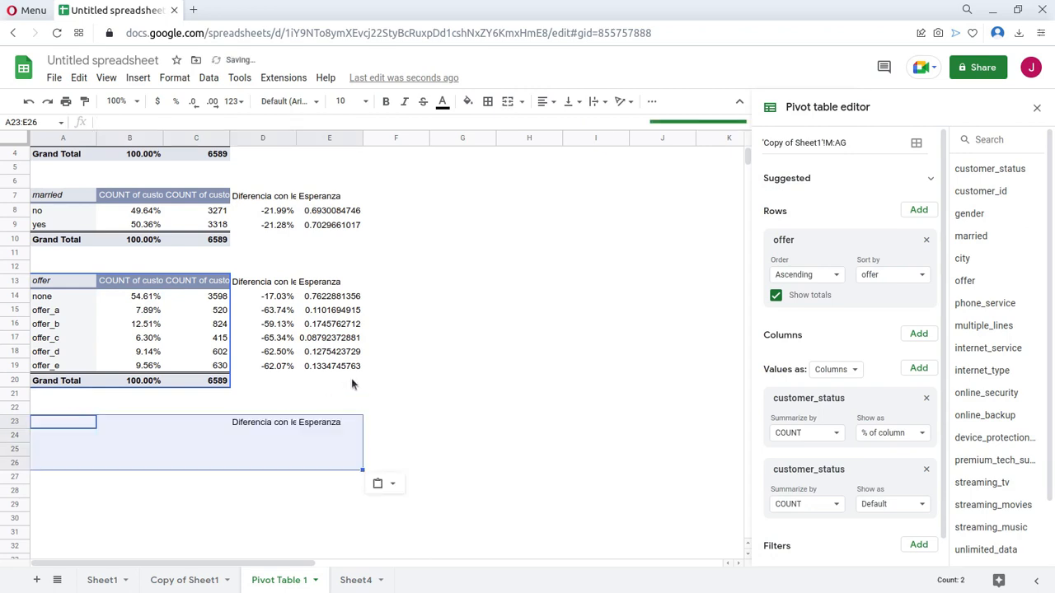
{"action": "scroll", "coordinate": [381, 375], "scroll_direction": "down", "scroll_amount": 1}
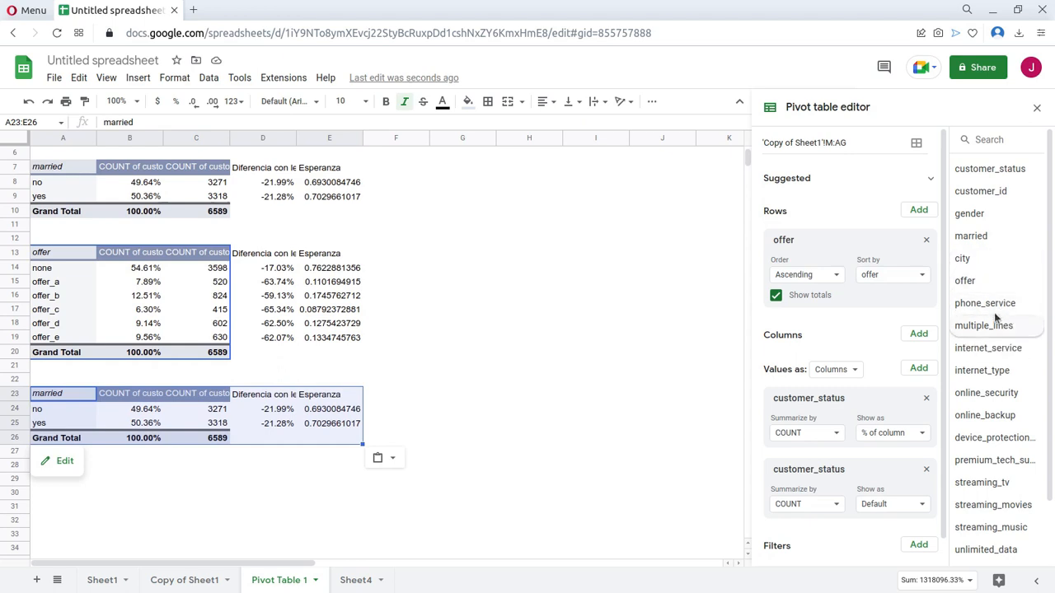
{"action": "left_click_drag", "start_coordinate": [859, 280], "coordinate": [857, 280]}
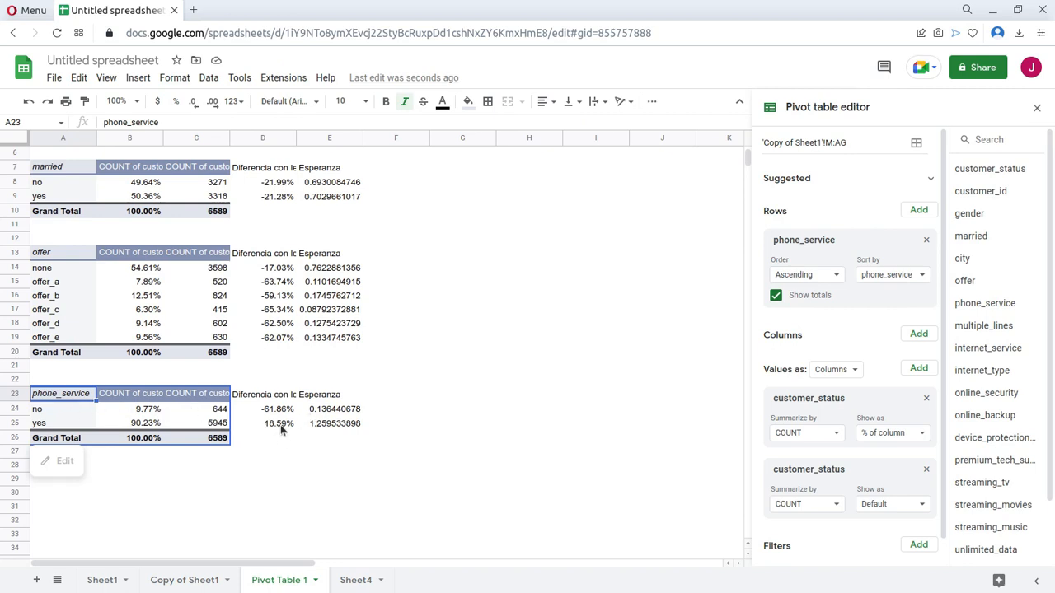
{"action": "scroll", "coordinate": [280, 425], "scroll_direction": "down", "scroll_amount": 2}
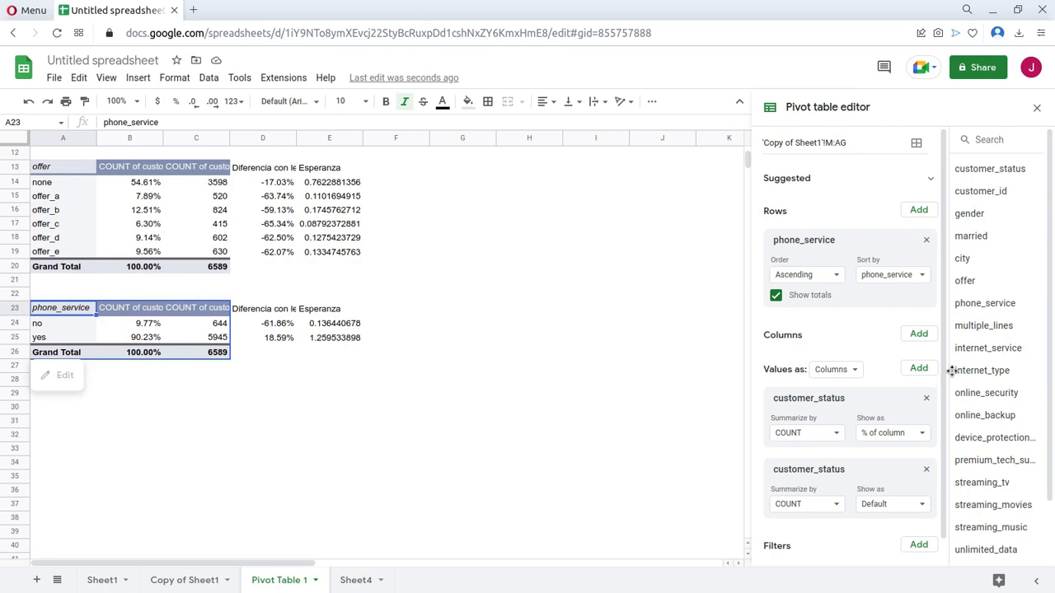
Build a contract table at A29 from the copied married table and fill its difference and Esperanza formulas down to row 32.
{"action": "left_click", "coordinate": [38, 393]}
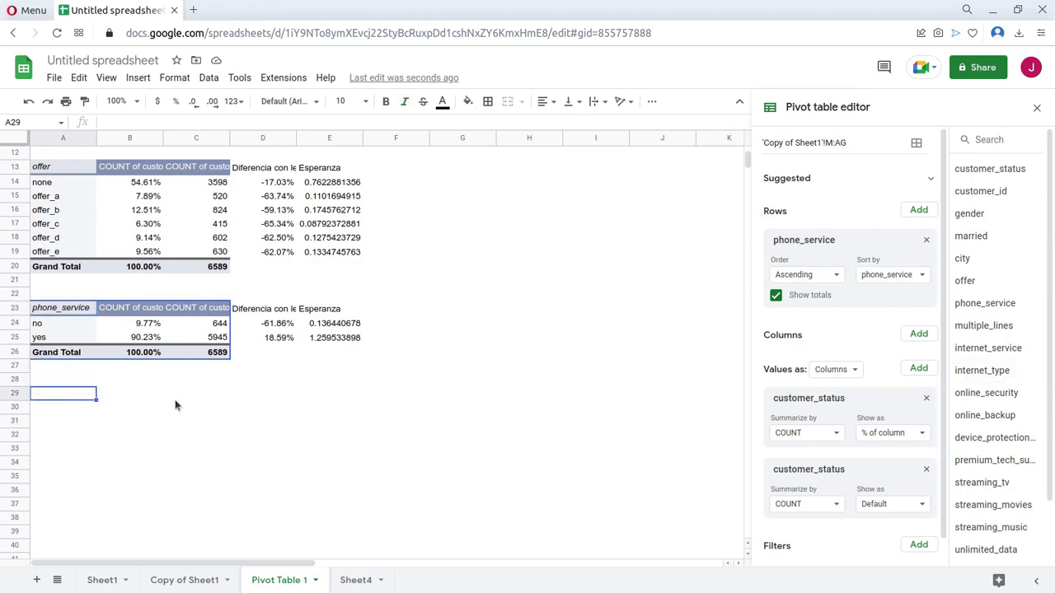
{"action": "key", "text": "ctrl+v"}
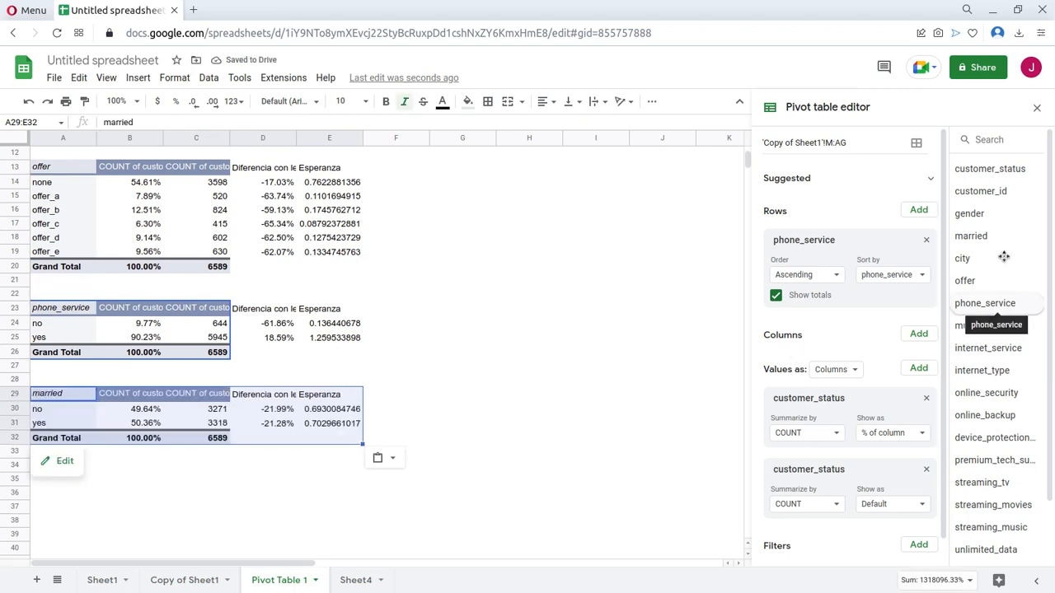
{"action": "scroll", "coordinate": [1004, 346], "scroll_direction": "down", "scroll_amount": 2}
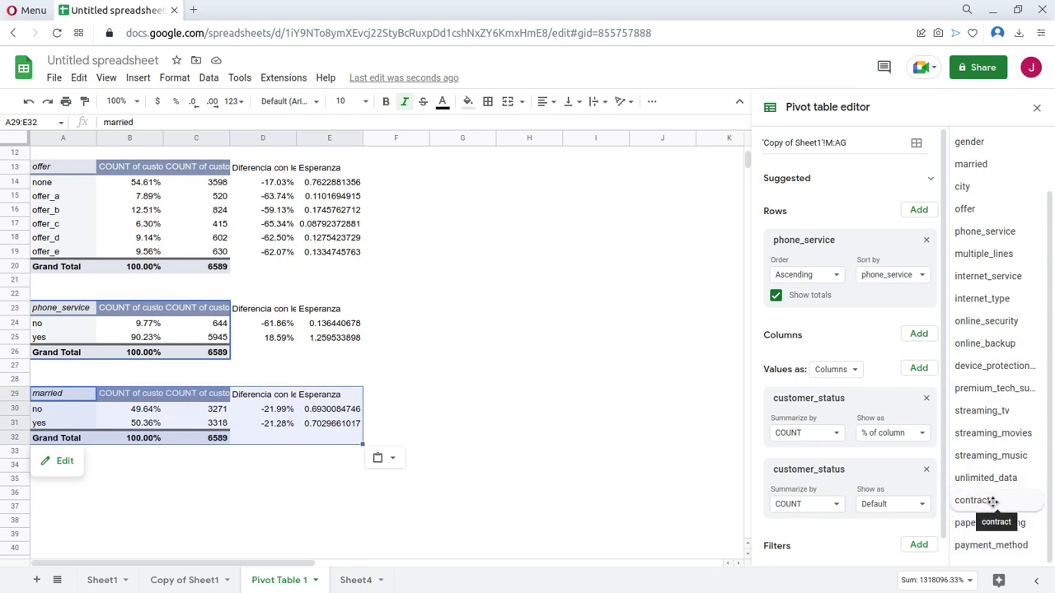
{"action": "left_click_drag", "start_coordinate": [870, 392], "coordinate": [809, 244]}
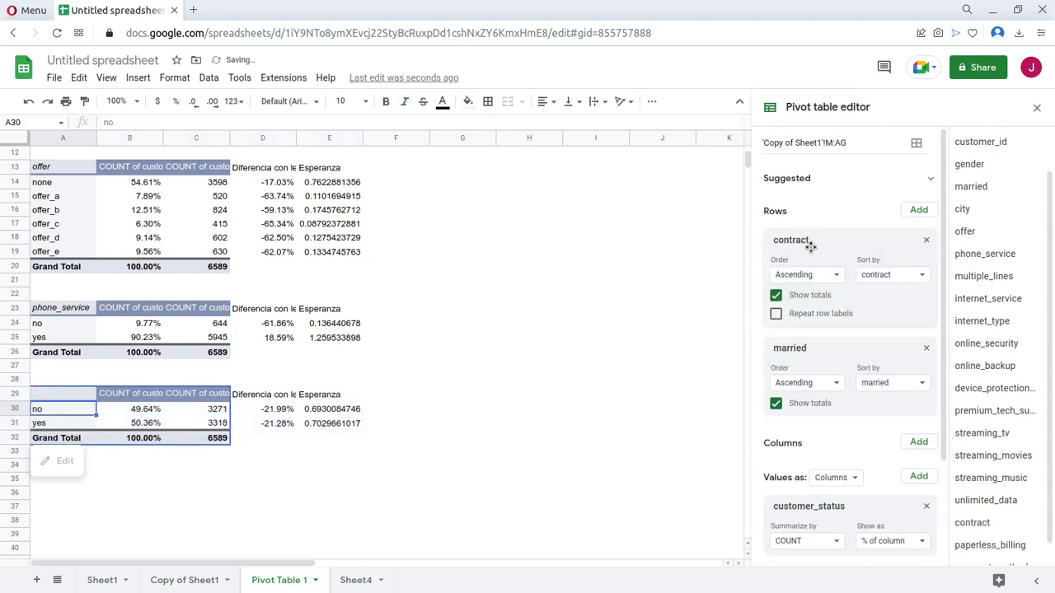
{"action": "left_click", "coordinate": [926, 349]}
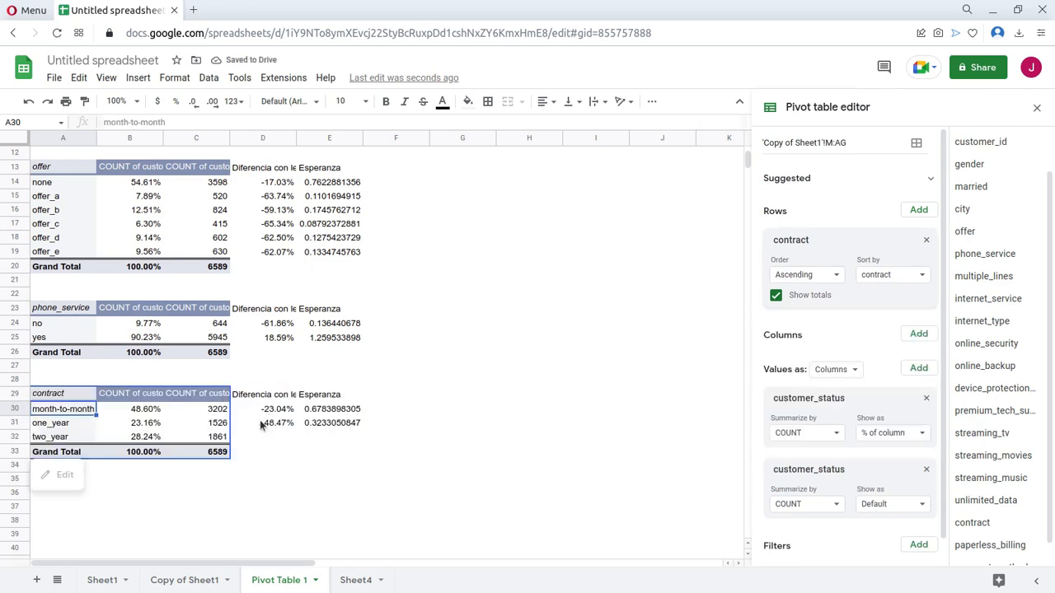
{"action": "left_click_drag", "start_coordinate": [264, 423], "coordinate": [291, 446]}
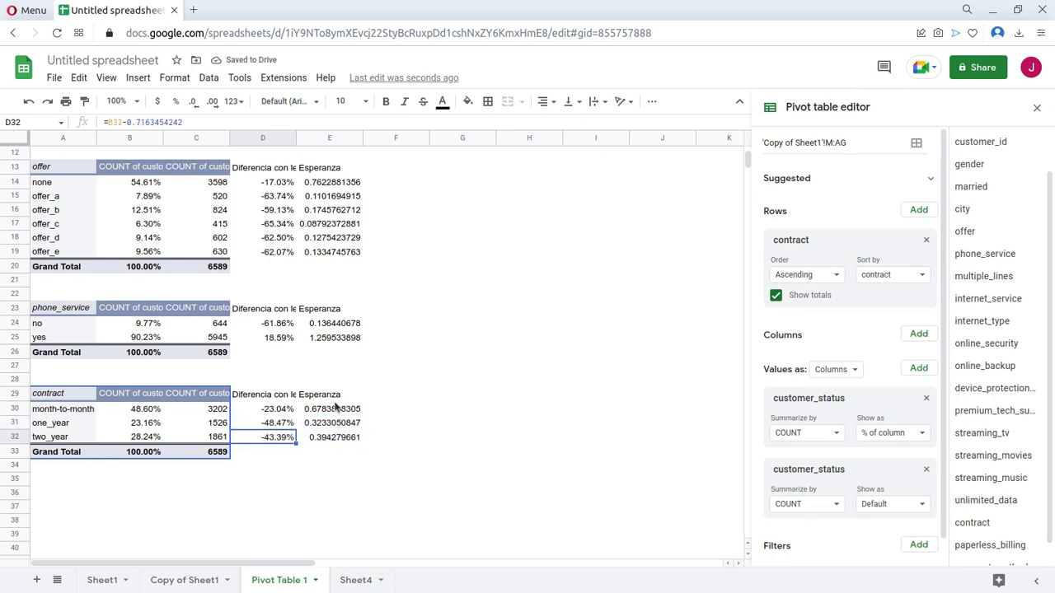
{"action": "left_click", "coordinate": [388, 396]}
Review the percentages of each category in the gender and married tables.
{"action": "scroll", "coordinate": [248, 337], "scroll_direction": "up", "scroll_amount": 2}
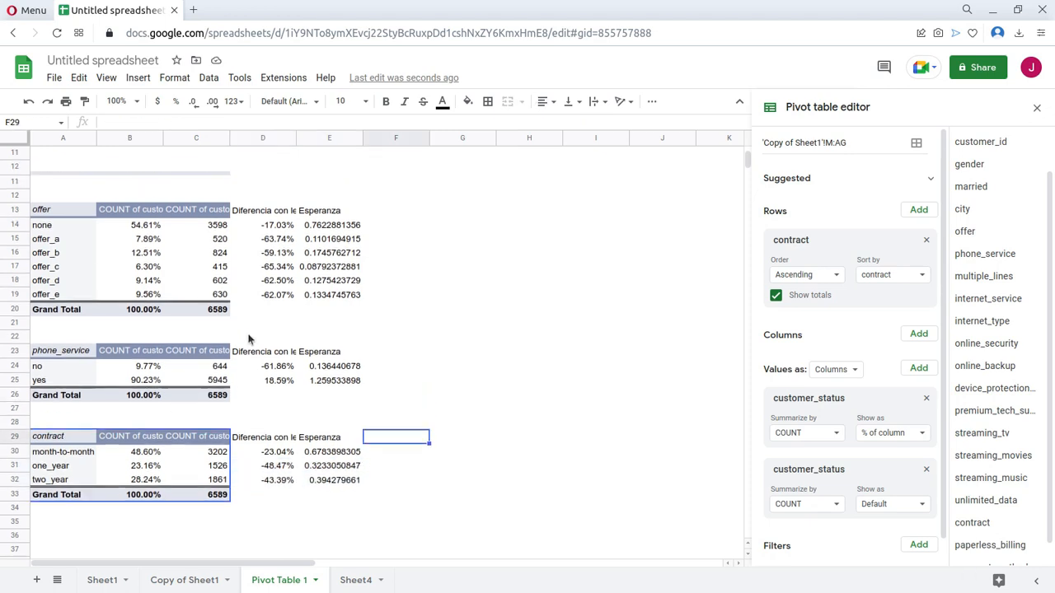
{"action": "scroll", "coordinate": [248, 339], "scroll_direction": "up", "scroll_amount": 2}
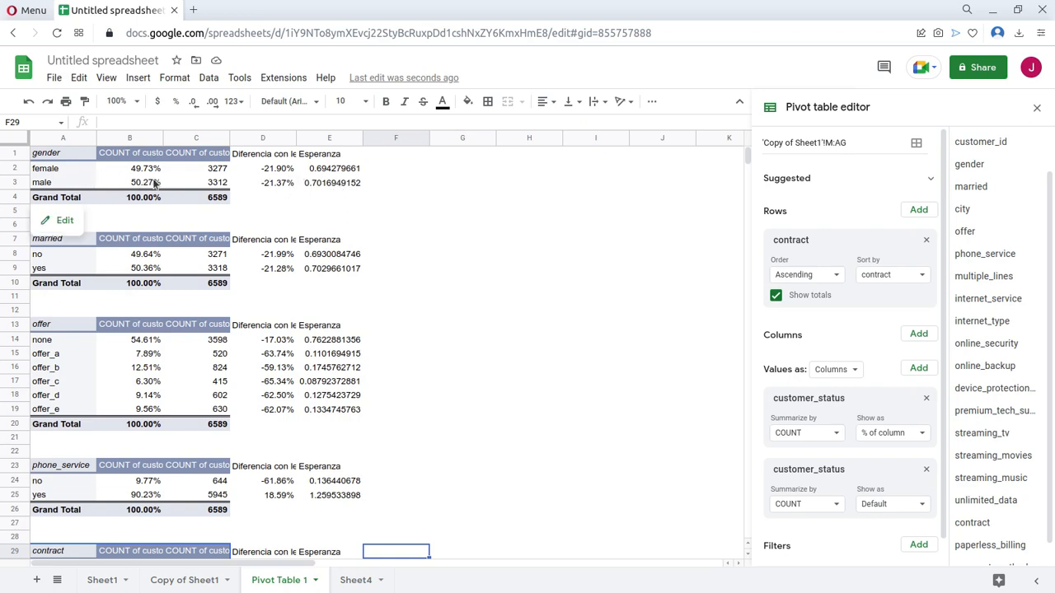
{"action": "left_click_drag", "start_coordinate": [64, 169], "coordinate": [154, 184]}
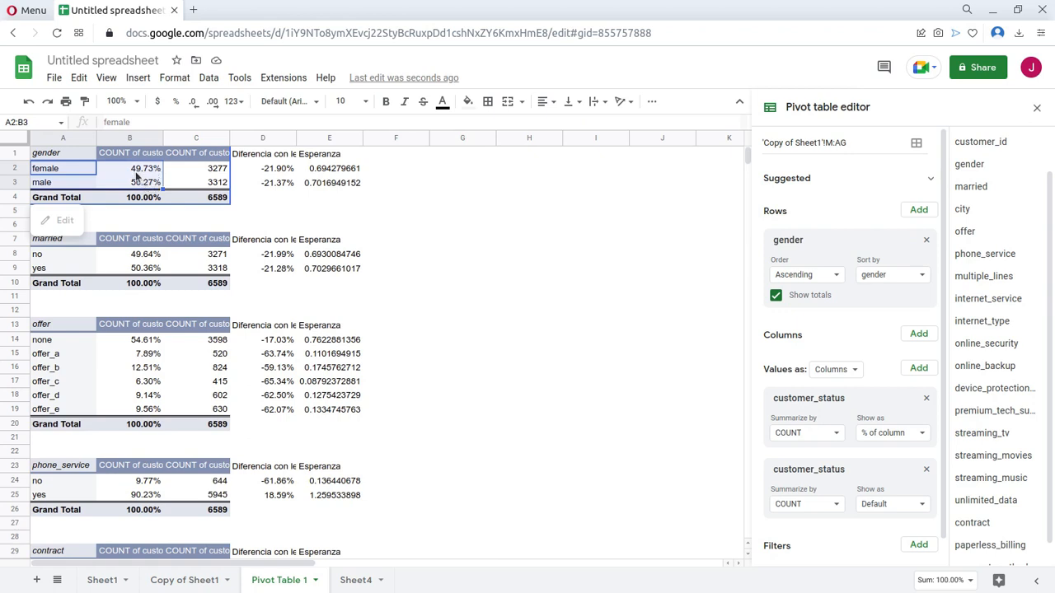
{"action": "left_click_drag", "start_coordinate": [141, 169], "coordinate": [141, 188]}
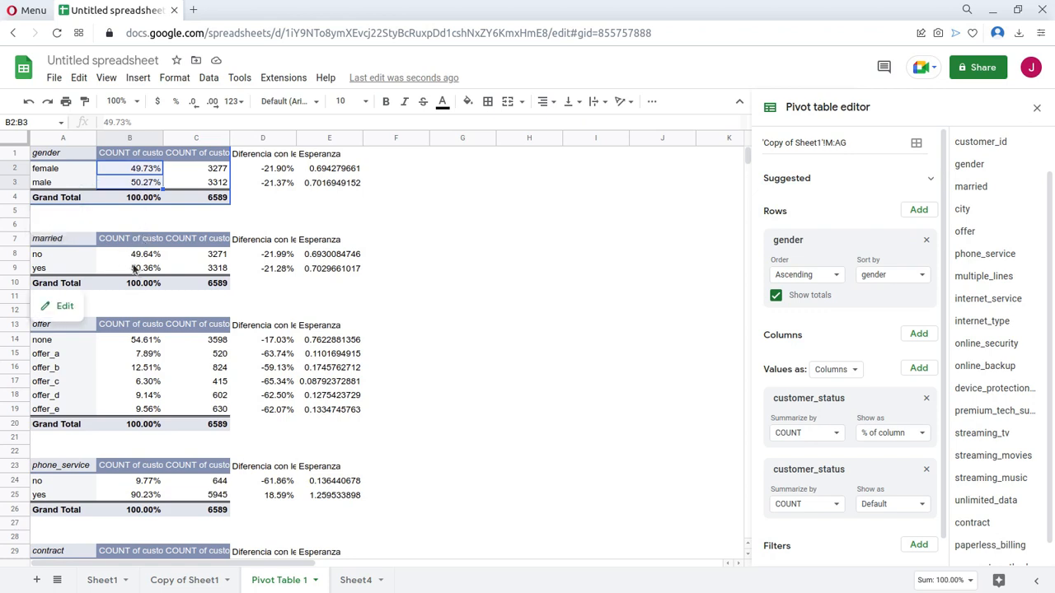
{"action": "left_click_drag", "start_coordinate": [135, 254], "coordinate": [134, 268]}
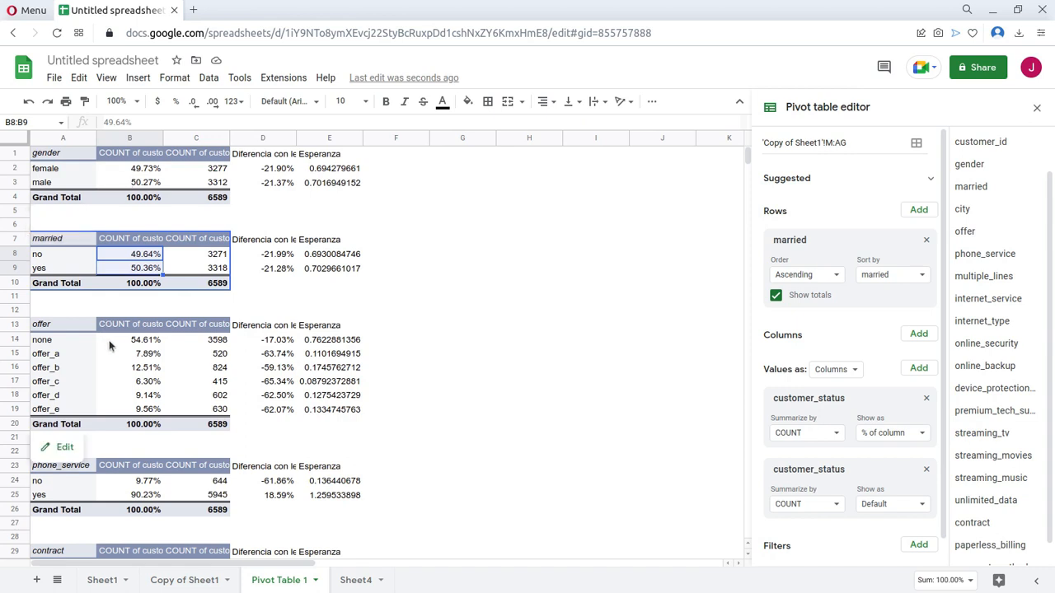
Examine the offer table, comparing the none row's percentage and difference from overall loyalty with those of offer_c.
{"action": "left_click_drag", "start_coordinate": [65, 339], "coordinate": [130, 412]}
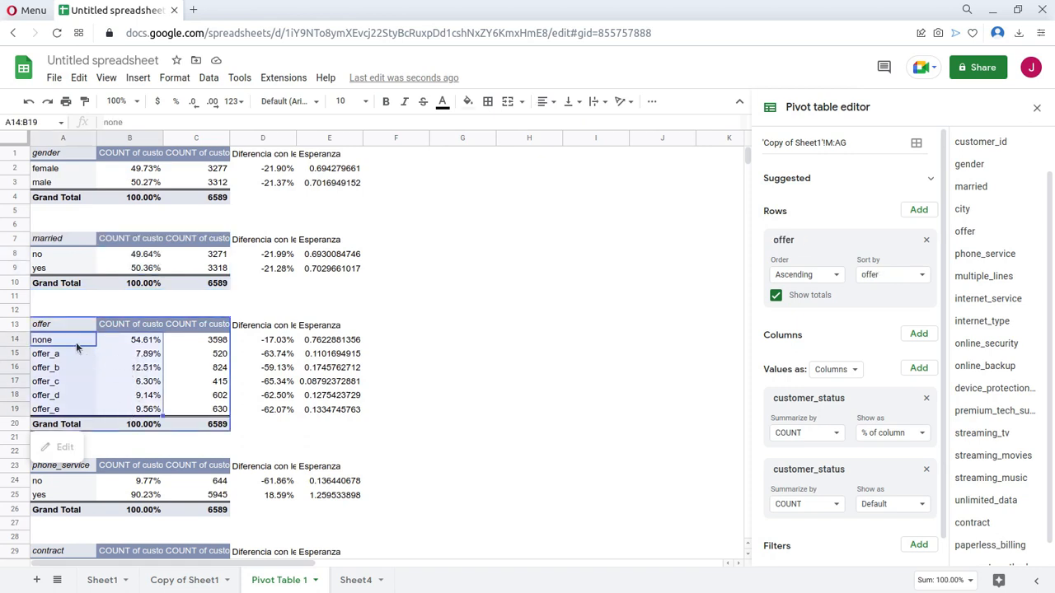
{"action": "left_click", "coordinate": [124, 346], "text": "shift"}
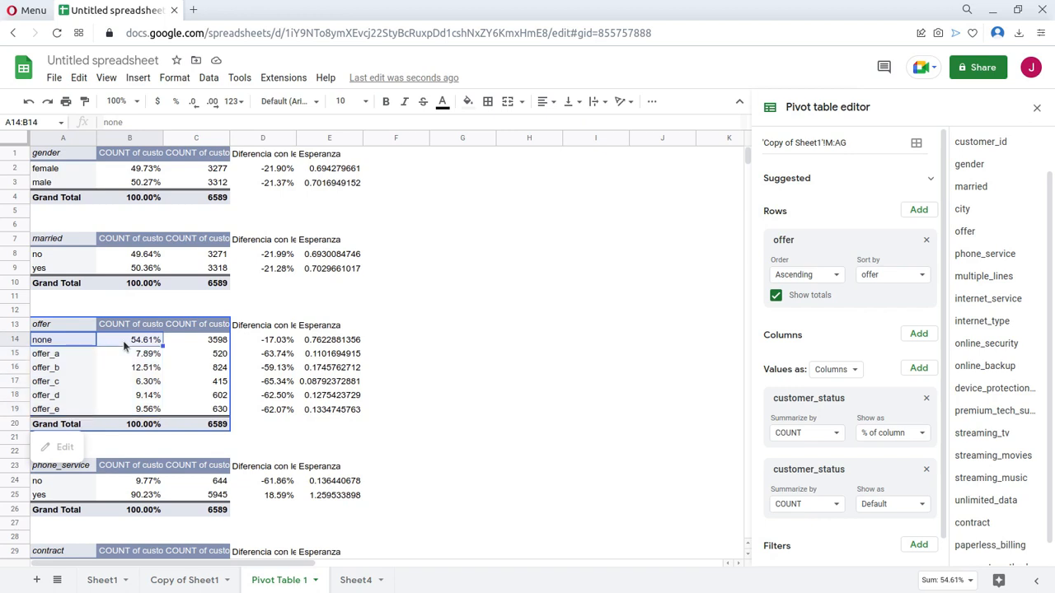
{"action": "left_click", "coordinate": [134, 346]}
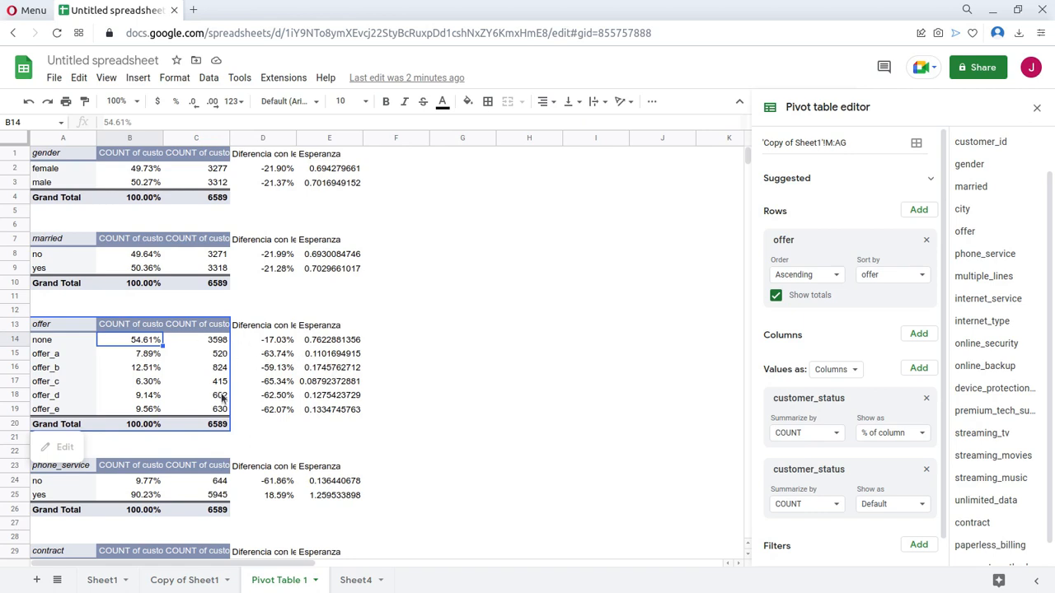
{"action": "left_click", "coordinate": [264, 328]}
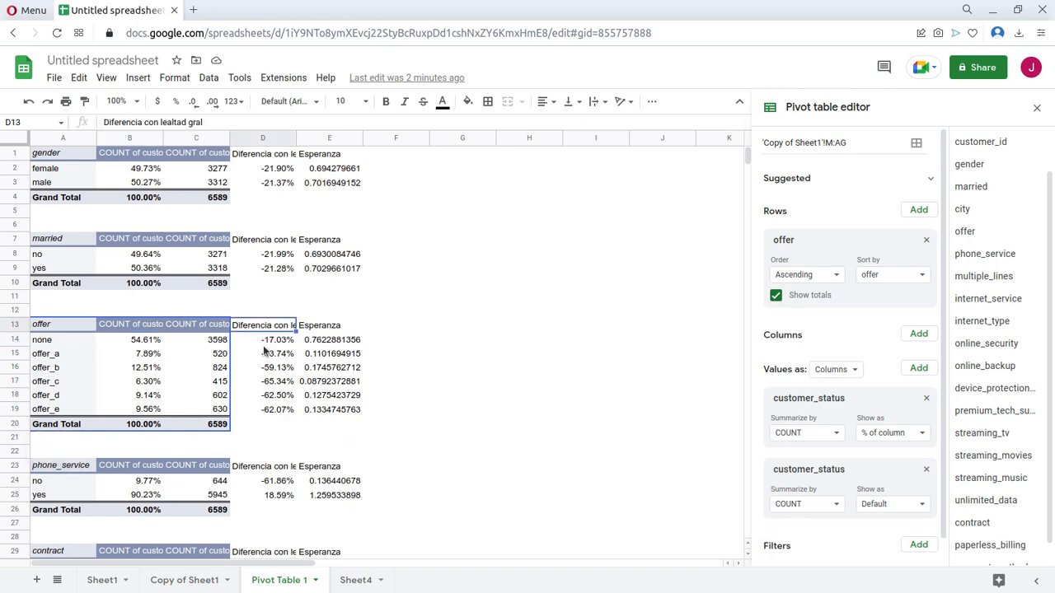
{"action": "left_click", "coordinate": [264, 345]}
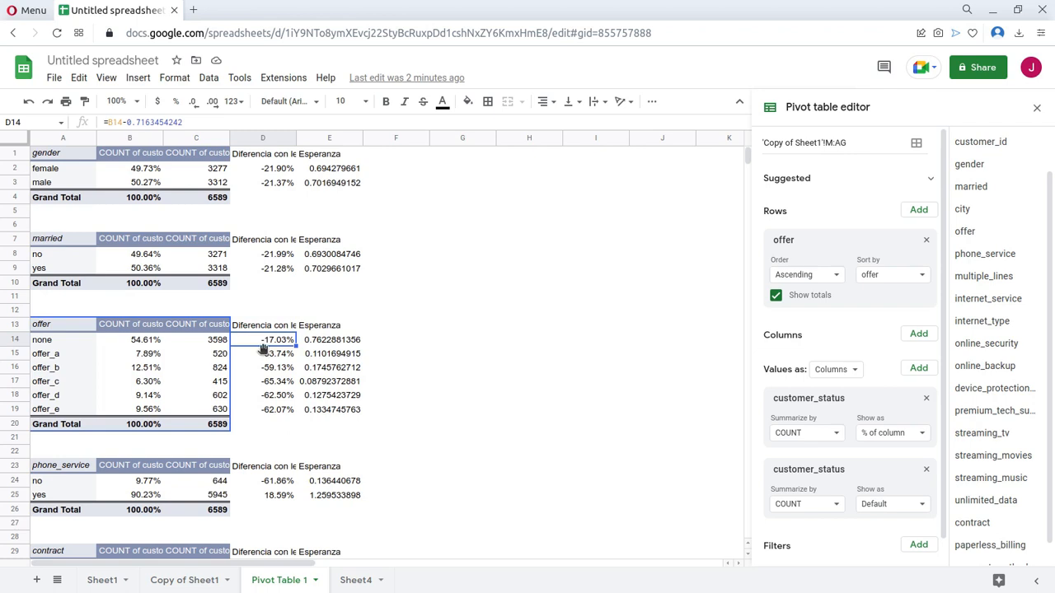
{"action": "left_click", "coordinate": [156, 343]}
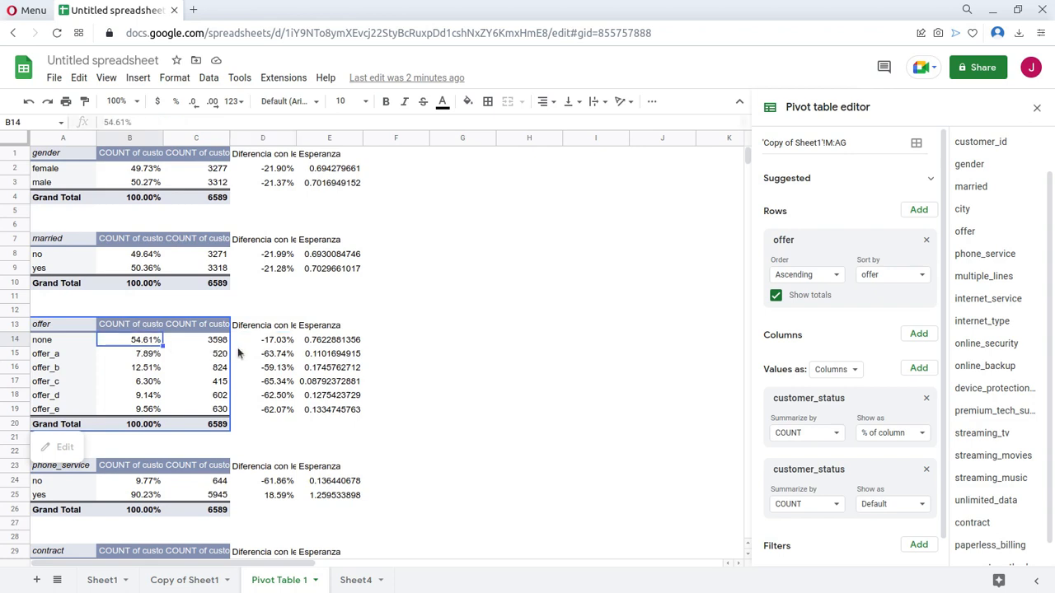
{"action": "left_click", "coordinate": [261, 345]}
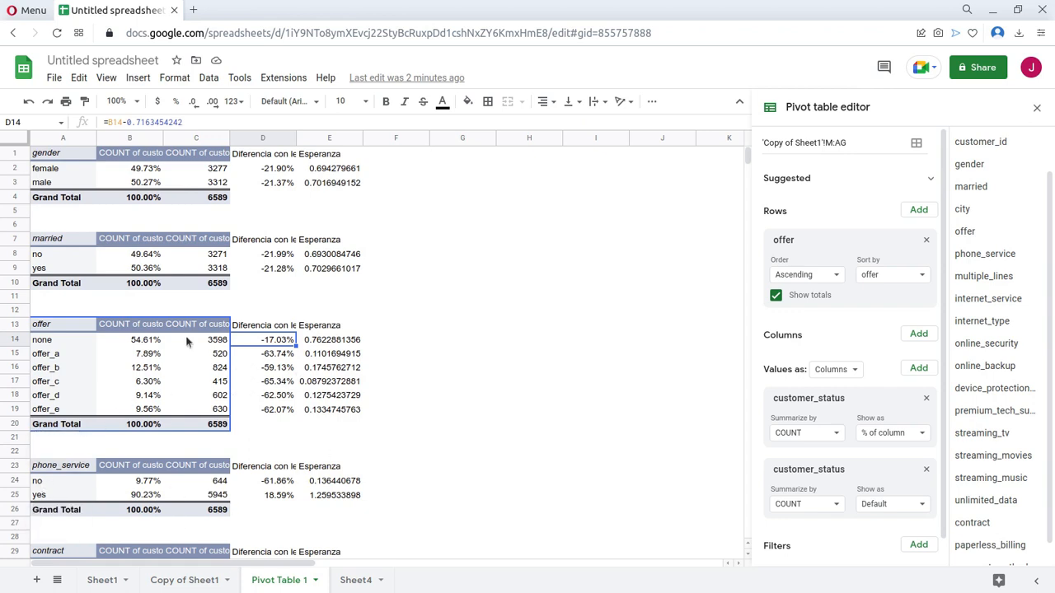
{"action": "left_click", "coordinate": [272, 384]}
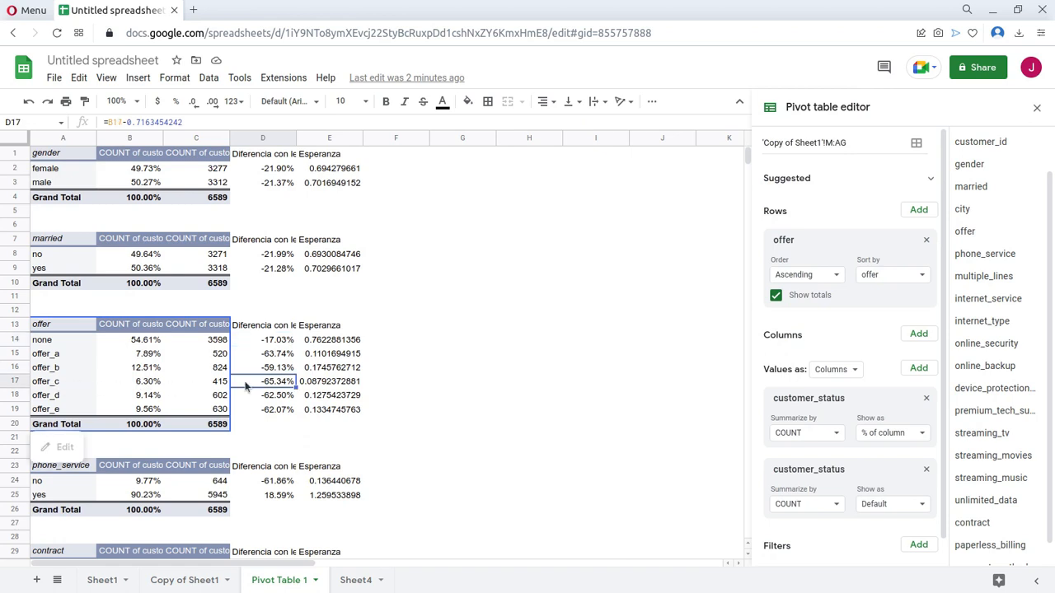
{"action": "left_click_drag", "start_coordinate": [69, 382], "coordinate": [309, 386]}
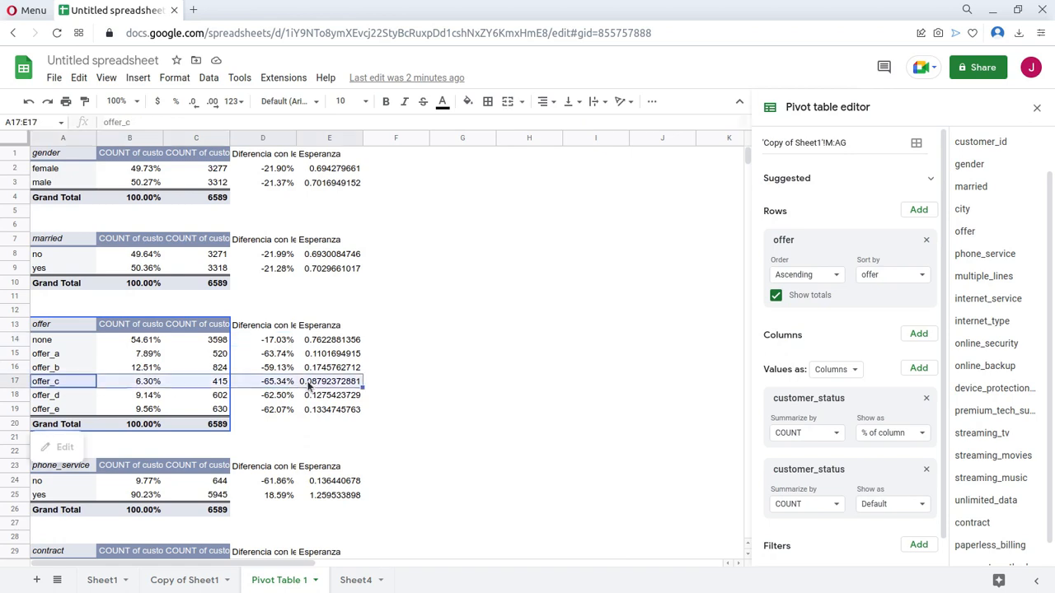
{"action": "left_click_drag", "start_coordinate": [70, 341], "coordinate": [282, 346]}
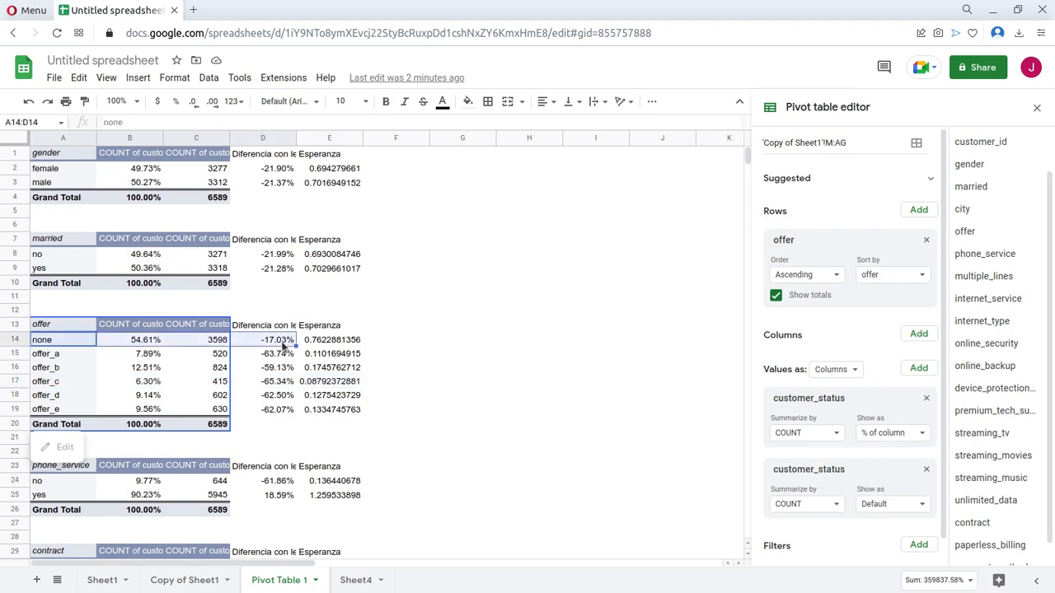
Format the offer table's Esperanza values in E14:E19 as percentages and review the none row.
{"action": "left_click_drag", "start_coordinate": [318, 340], "coordinate": [320, 410]}
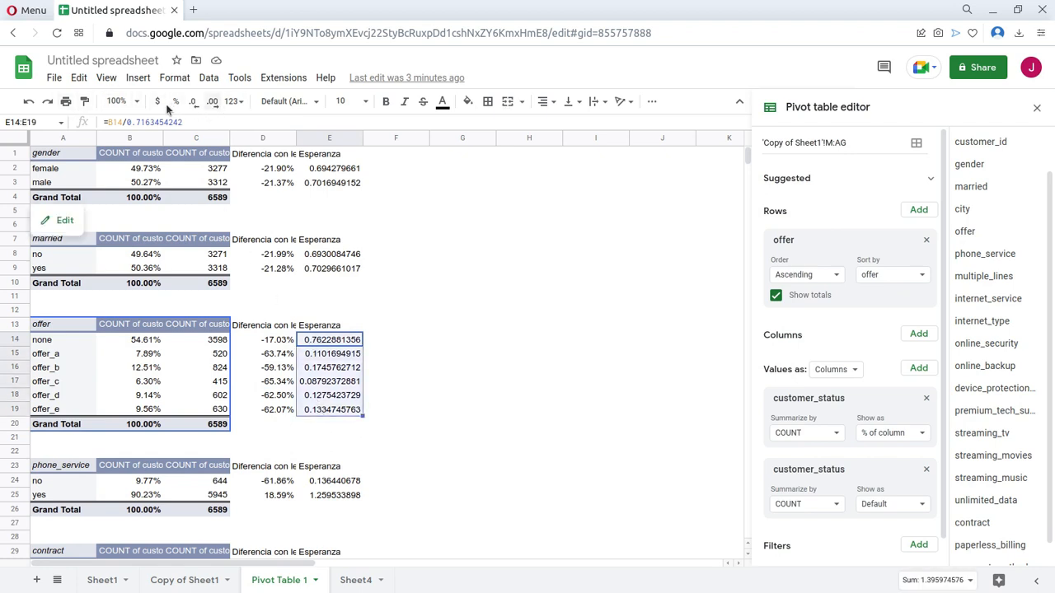
{"action": "left_click", "coordinate": [174, 101]}
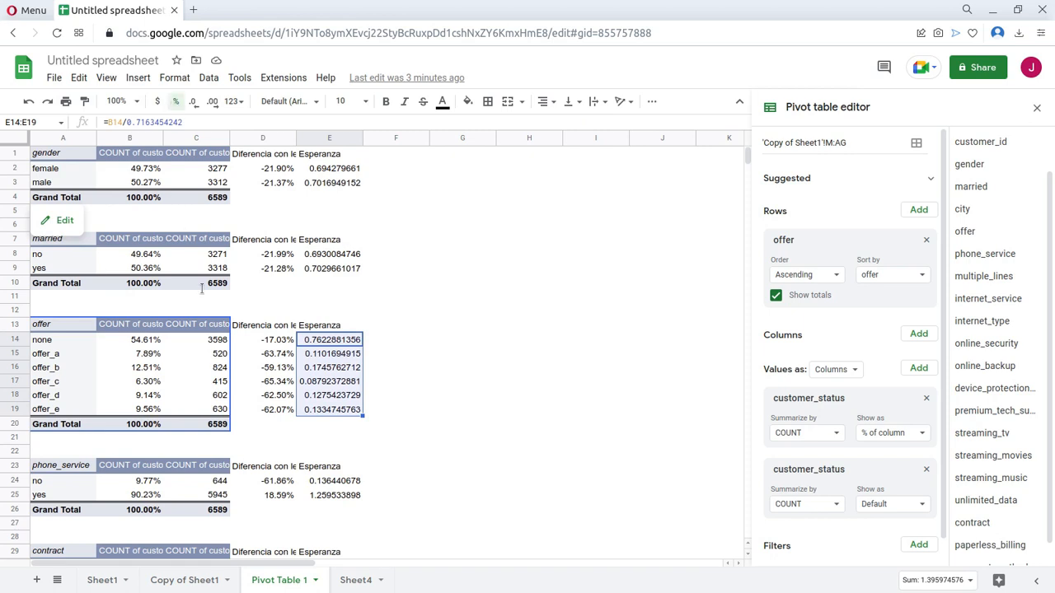
{"action": "left_click", "coordinate": [336, 355]}
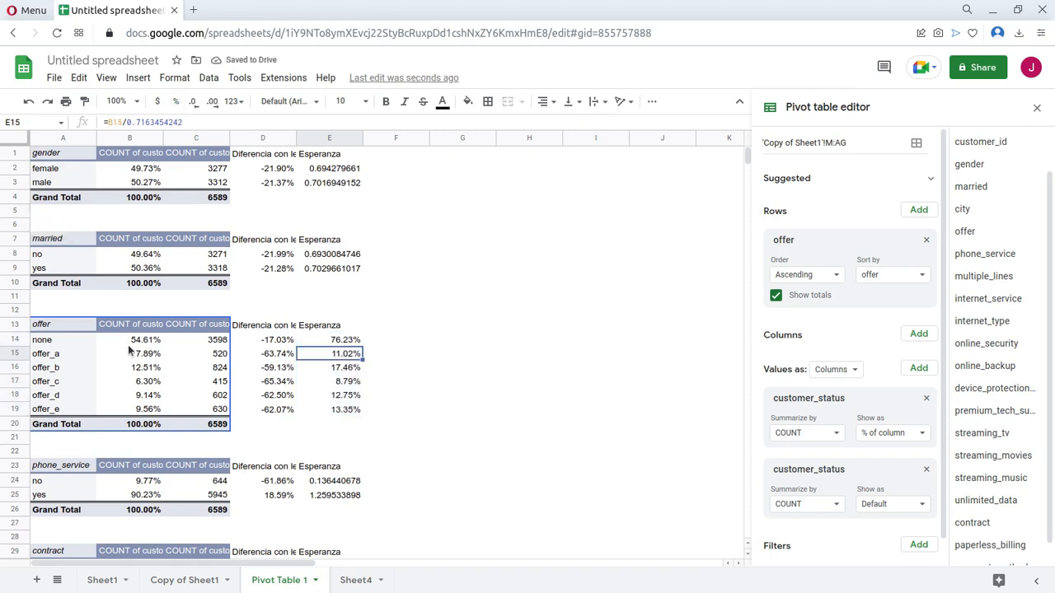
{"action": "left_click_drag", "start_coordinate": [290, 341], "coordinate": [326, 342]}
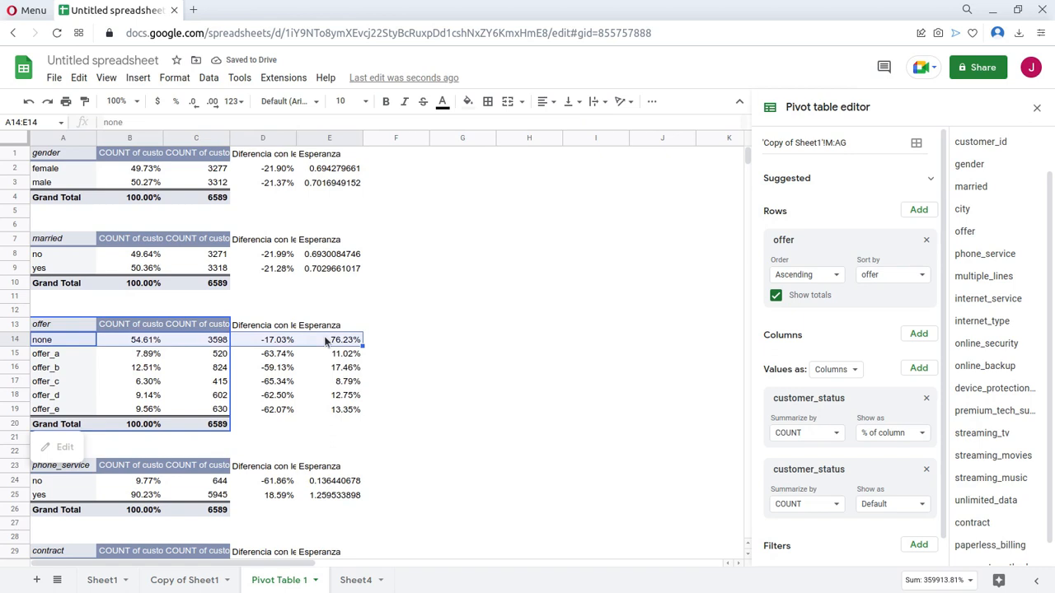
{"action": "left_click", "coordinate": [343, 342]}
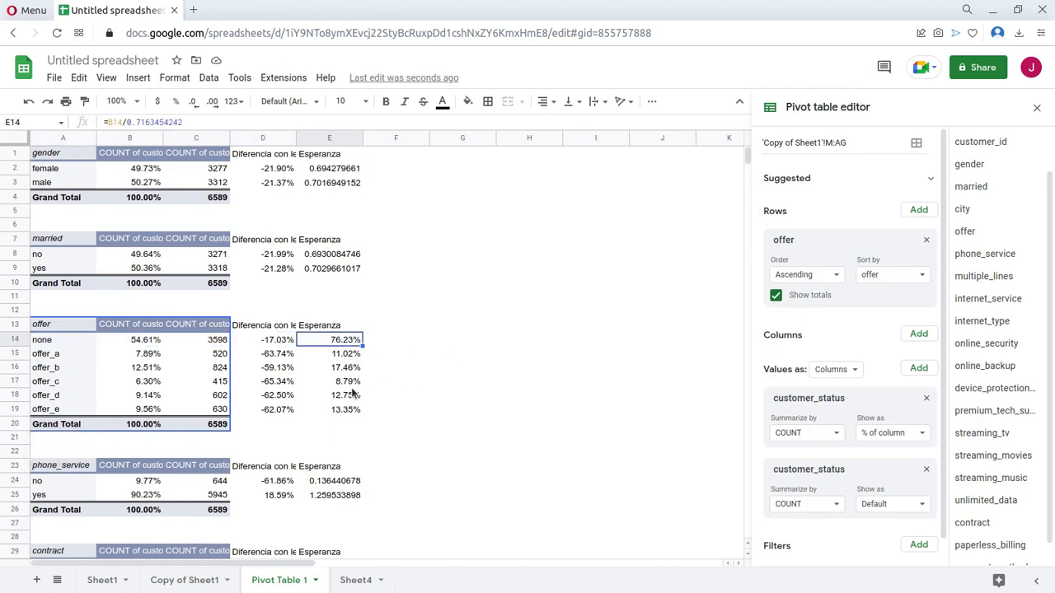
{"action": "scroll", "coordinate": [347, 392], "scroll_direction": "down", "scroll_amount": 1}
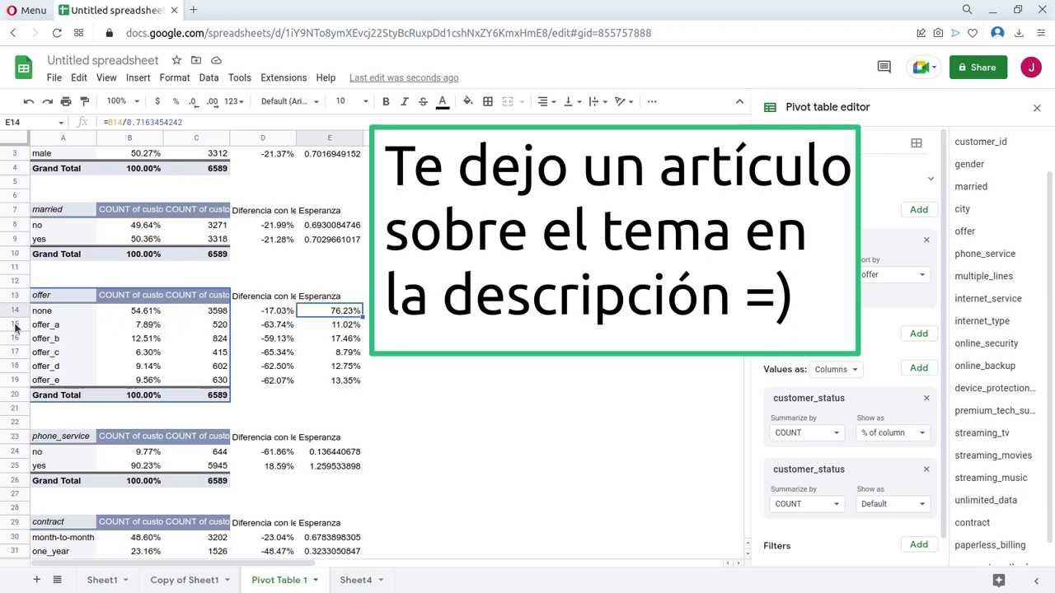
{"action": "left_click_drag", "start_coordinate": [61, 312], "coordinate": [348, 318]}
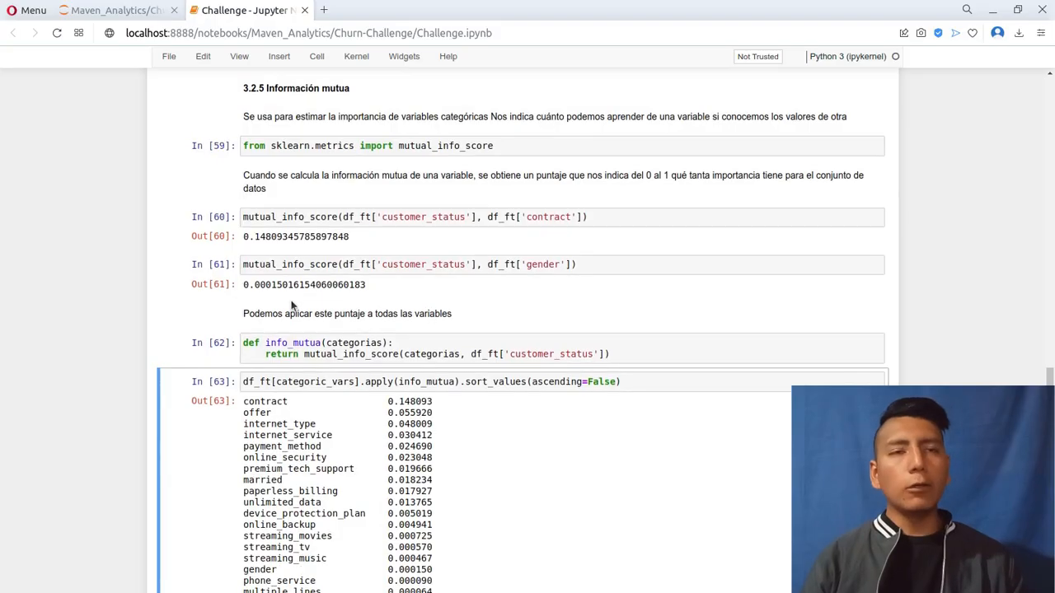
Examine the offer, phone_service and multiple_lines loyalty tables above the Información mutua section in the Jupyter notebook.
{"action": "scroll", "coordinate": [291, 306], "scroll_direction": "up", "scroll_amount": 2}
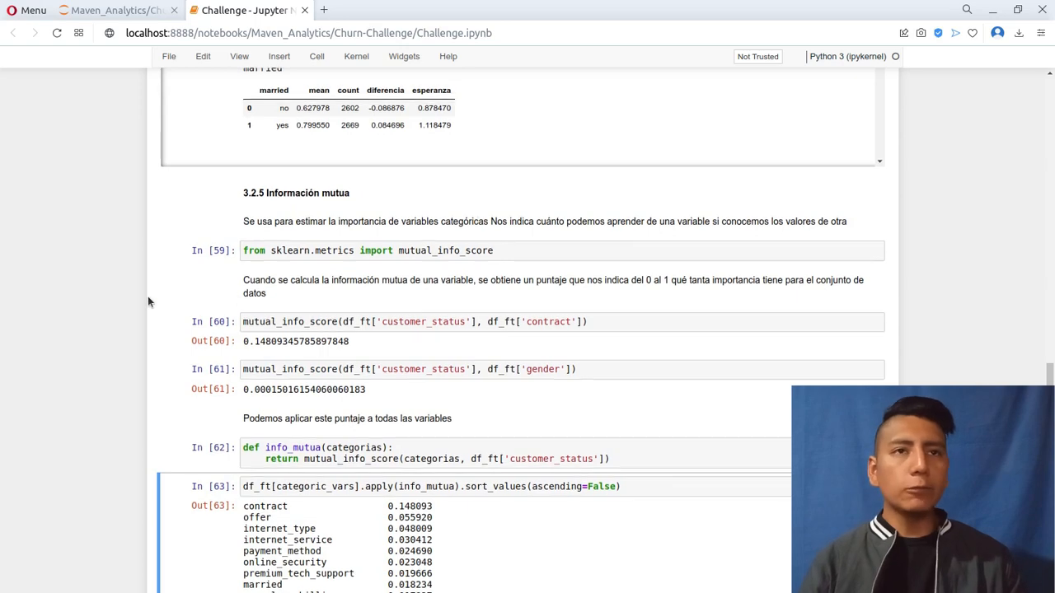
{"action": "scroll", "coordinate": [141, 297], "scroll_direction": "up", "scroll_amount": 3}
{"action": "scroll", "coordinate": [143, 297], "scroll_direction": "up", "scroll_amount": 3}
{"action": "scroll", "coordinate": [373, 291], "scroll_direction": "down", "scroll_amount": 6}
{"action": "scroll", "coordinate": [338, 331], "scroll_direction": "down", "scroll_amount": 3}
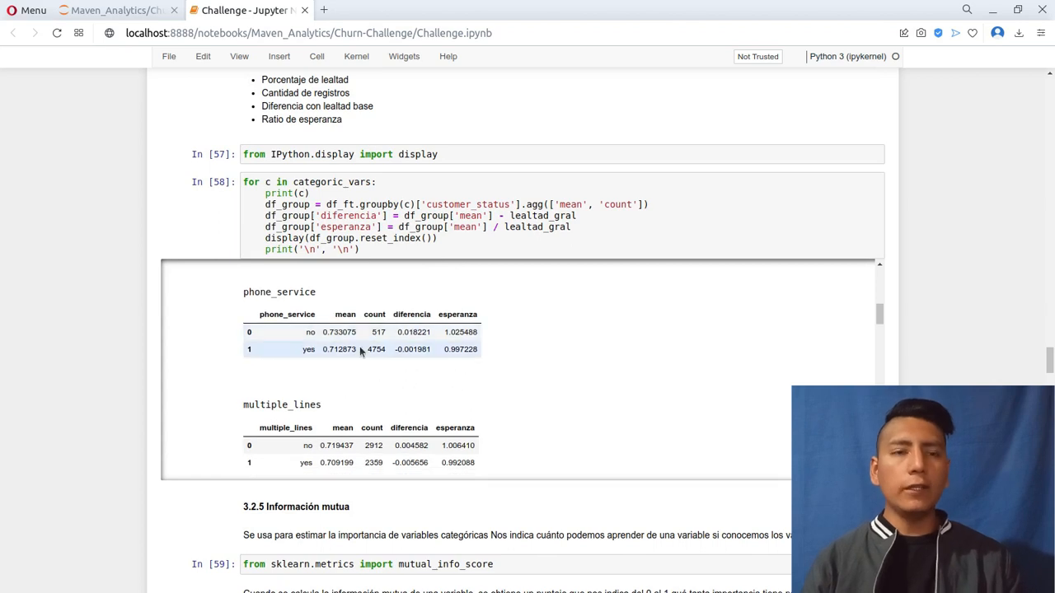
{"action": "scroll", "coordinate": [359, 346], "scroll_direction": "down", "scroll_amount": 1}
{"action": "scroll", "coordinate": [328, 359], "scroll_direction": "up", "scroll_amount": 2}
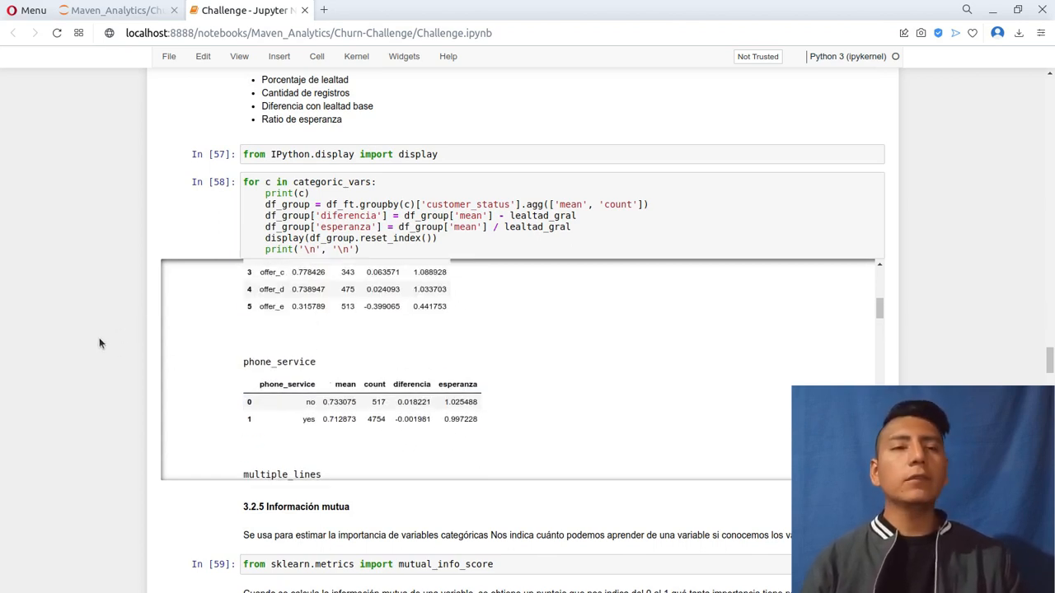
Switch to Google Sheets and copy the numeric headers age through total_revenue (A1:L1) from Copy of Sheet1 into A3:L3 of Sheet4.
{"action": "key", "text": "alt+Tab"}
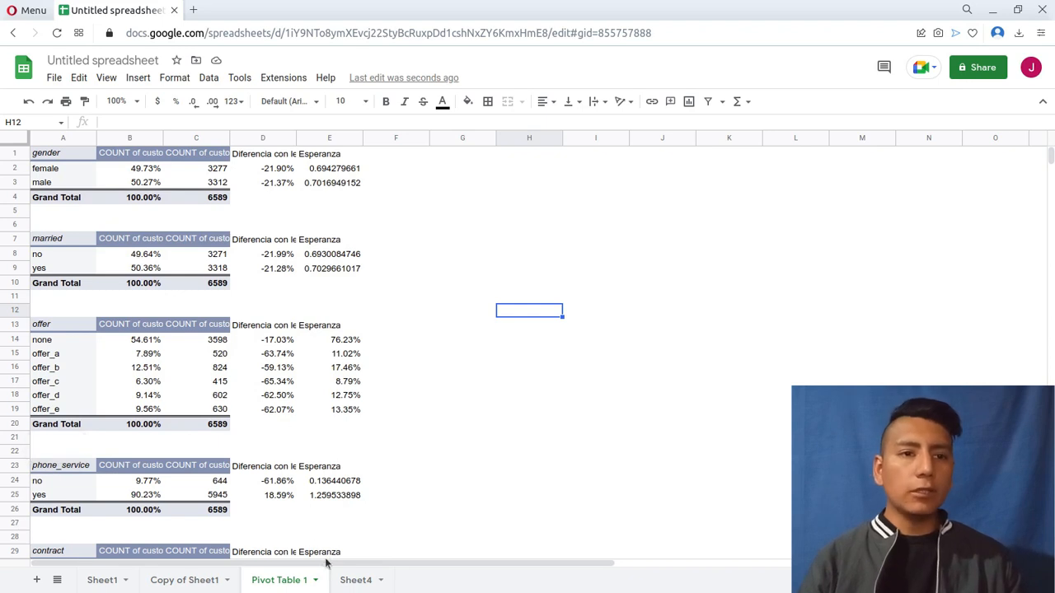
{"action": "left_click", "coordinate": [173, 582]}
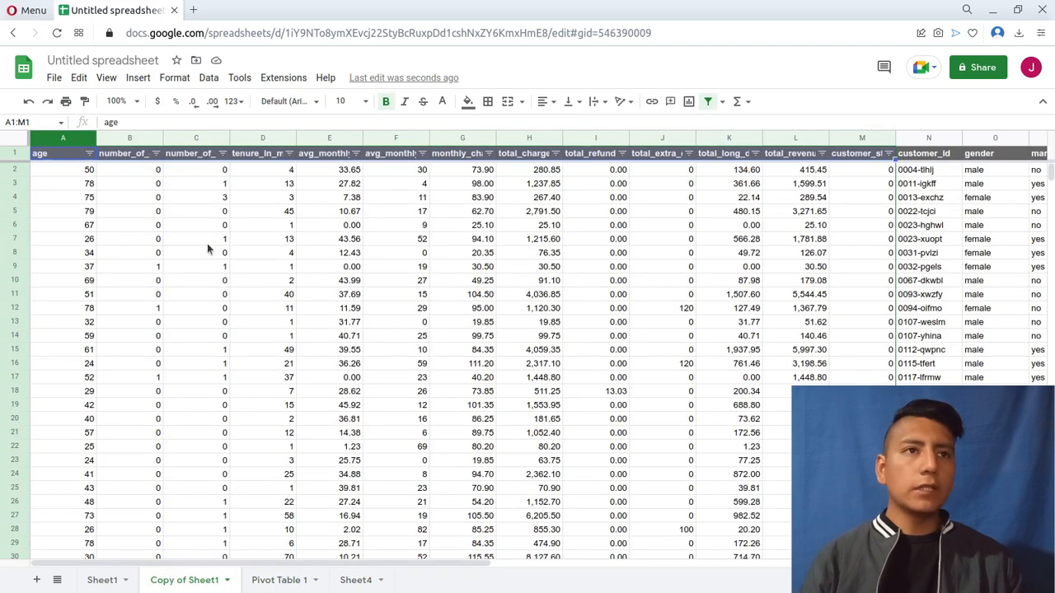
{"action": "left_click", "coordinate": [66, 157]}
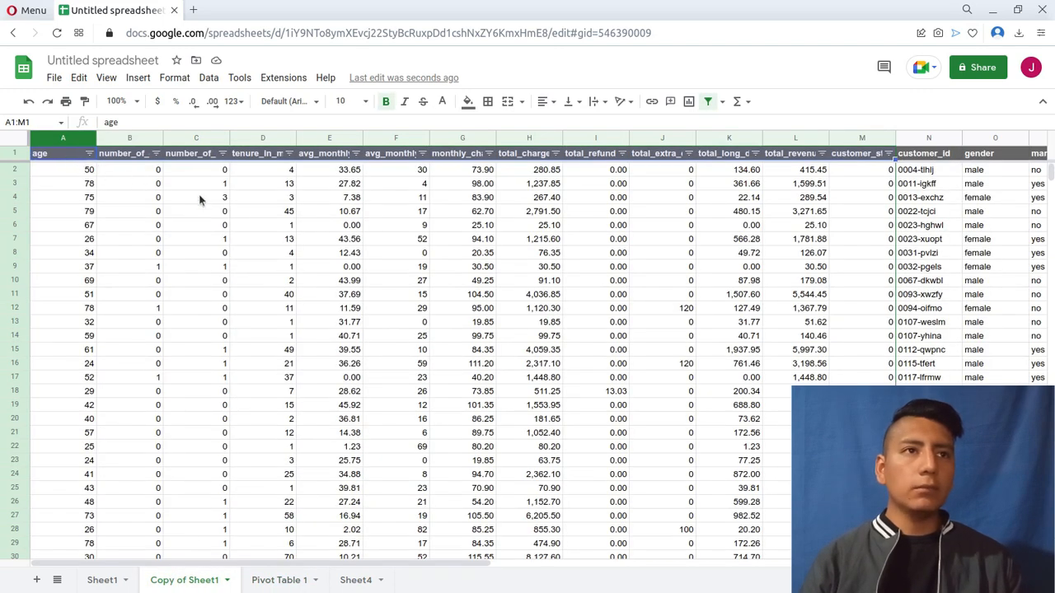
{"action": "left_click", "coordinate": [850, 157], "text": "shift"}
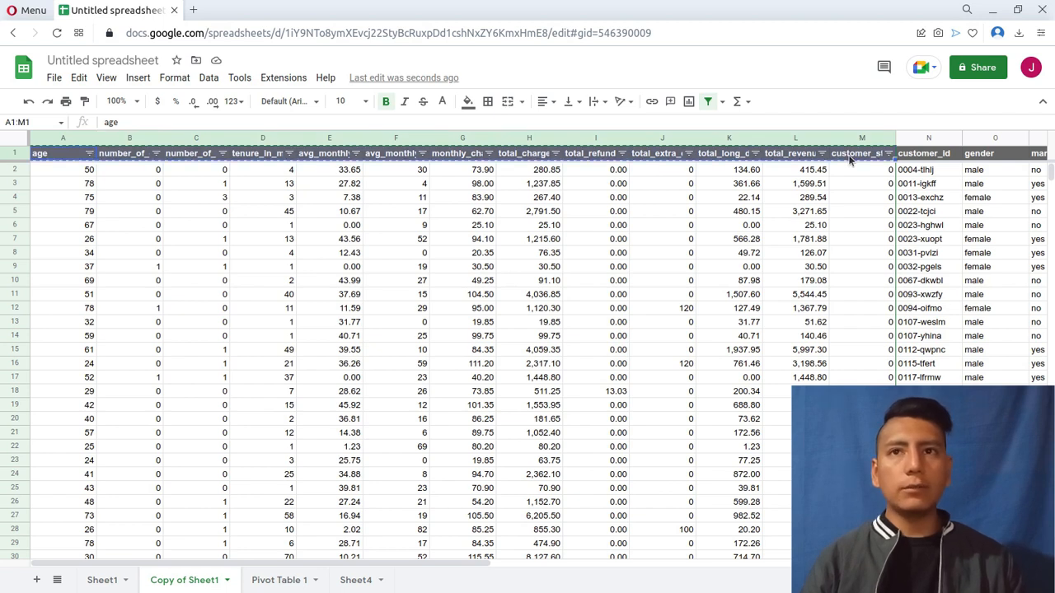
{"action": "left_click", "coordinate": [798, 160], "text": "shift"}
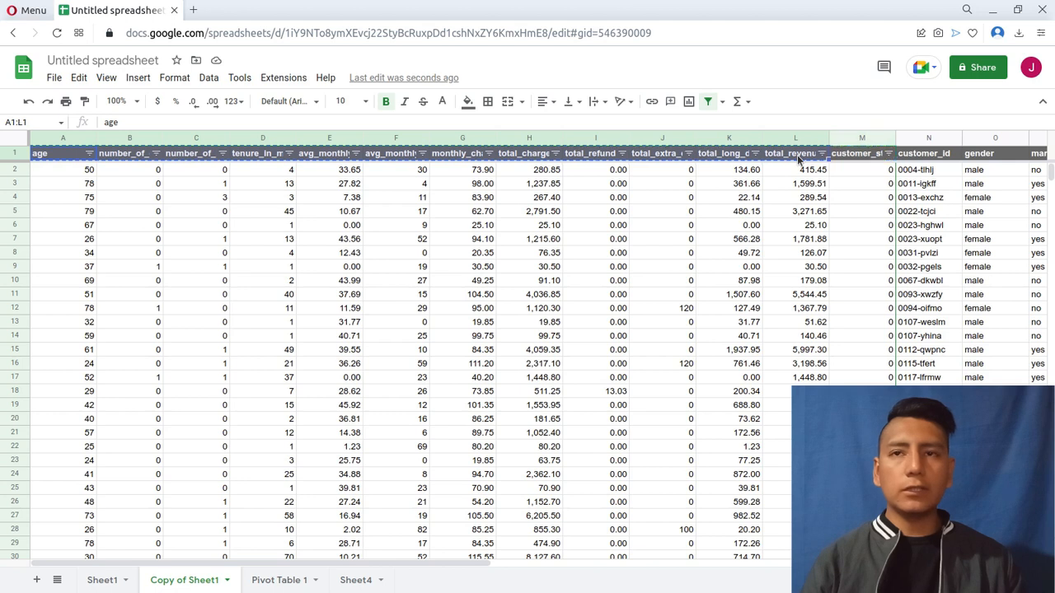
{"action": "left_click", "coordinate": [359, 582]}
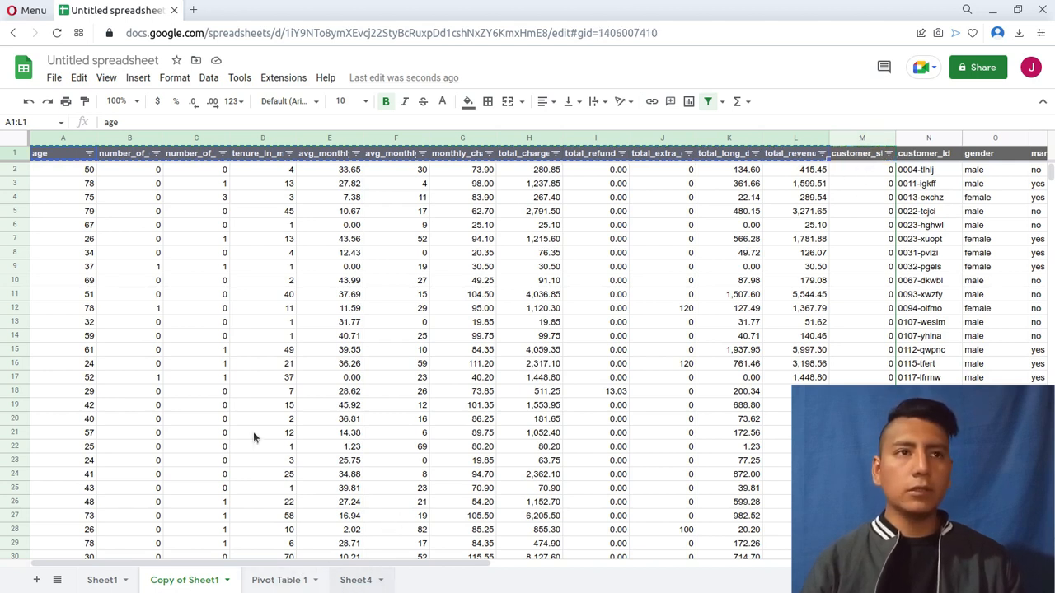
{"action": "type", "text": "age\tnumber_of_dependents\tnumber_of_referrals\ttenure_in_months\tavg_monthly_long_distance_charges\tavg_monthly_gb_download\tmonthly_charge\ttotal_charges\ttotal_refunds\ttotal_extra_data_charges\ttotal_long_distance_charges\ttotal_revenue"}
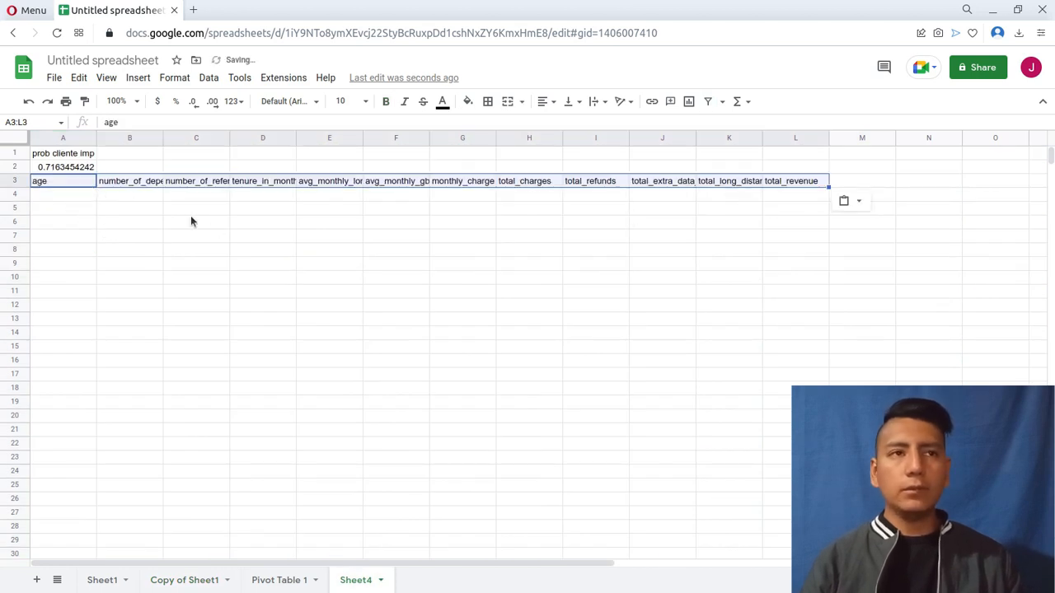
{"action": "left_click", "coordinate": [166, 210]}
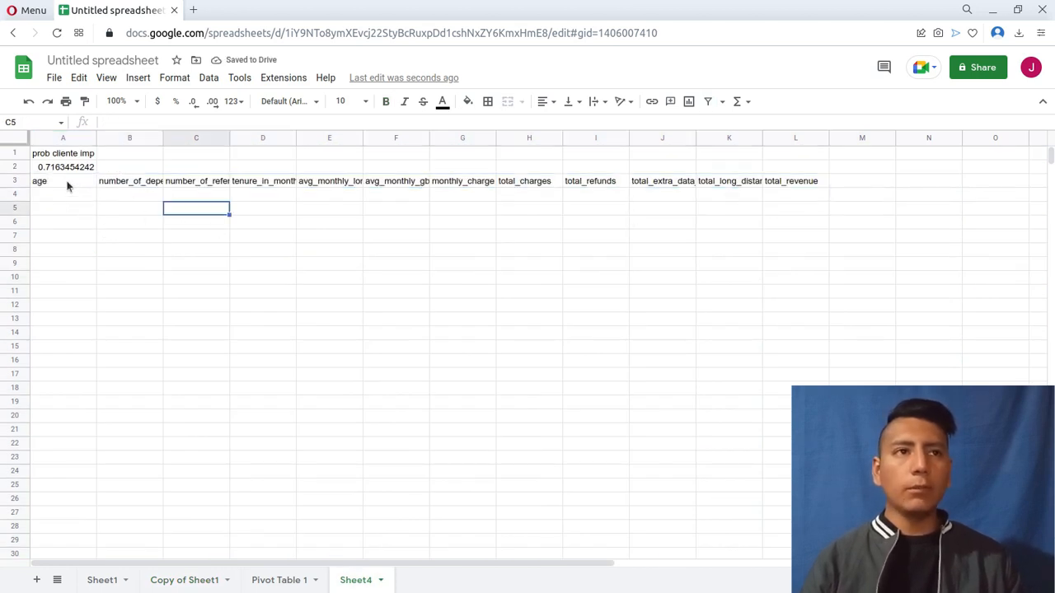
{"action": "left_click_drag", "start_coordinate": [39, 180], "coordinate": [802, 181]}
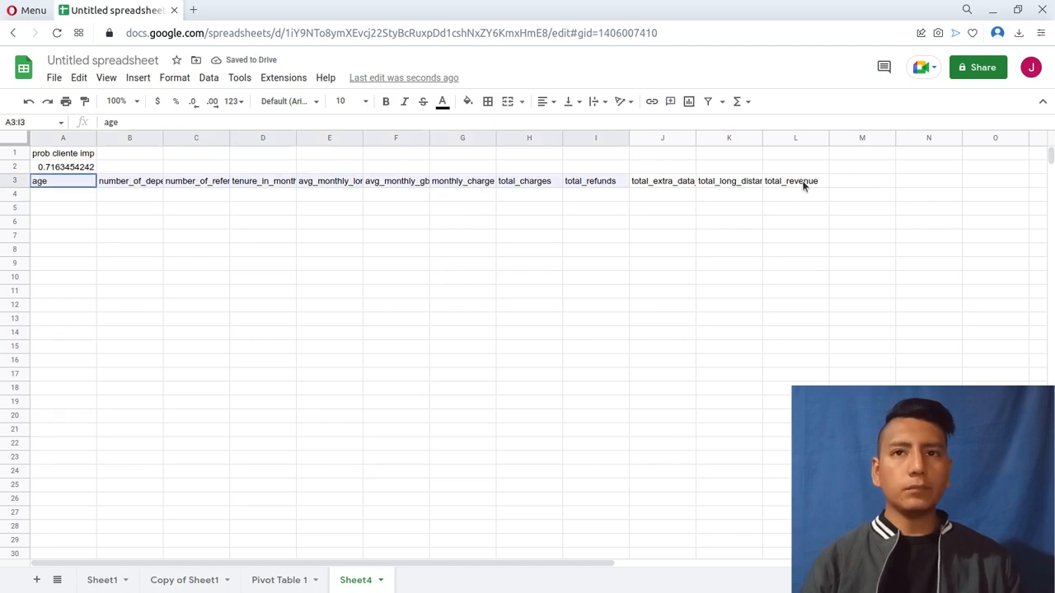
Calculate age's correlation with customer_status in A4 using CORREL on Copy of Sheet1's columns A:A and $M:$M, with the latter fixed as absolute.
{"action": "left_click", "coordinate": [79, 201]}
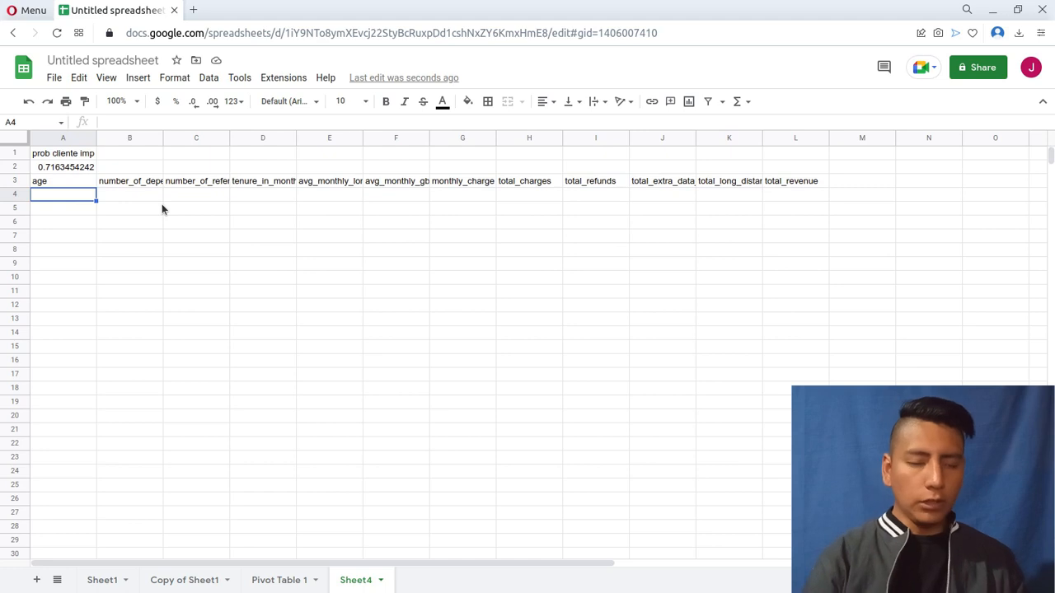
{"action": "type", "text": "="}
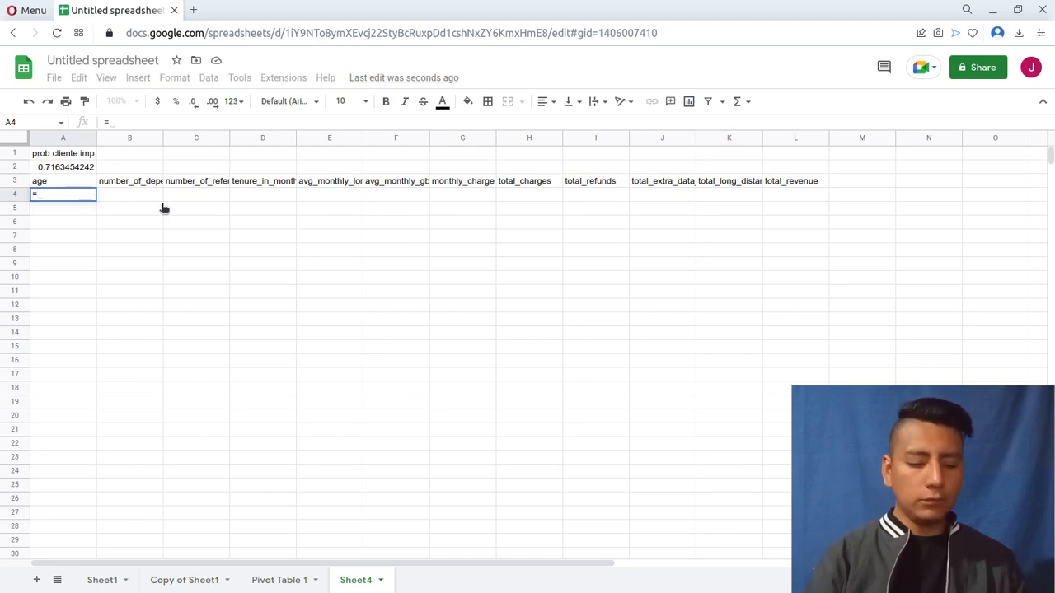
{"action": "type", "text": "correl"}
{"action": "key", "text": "Tab"}
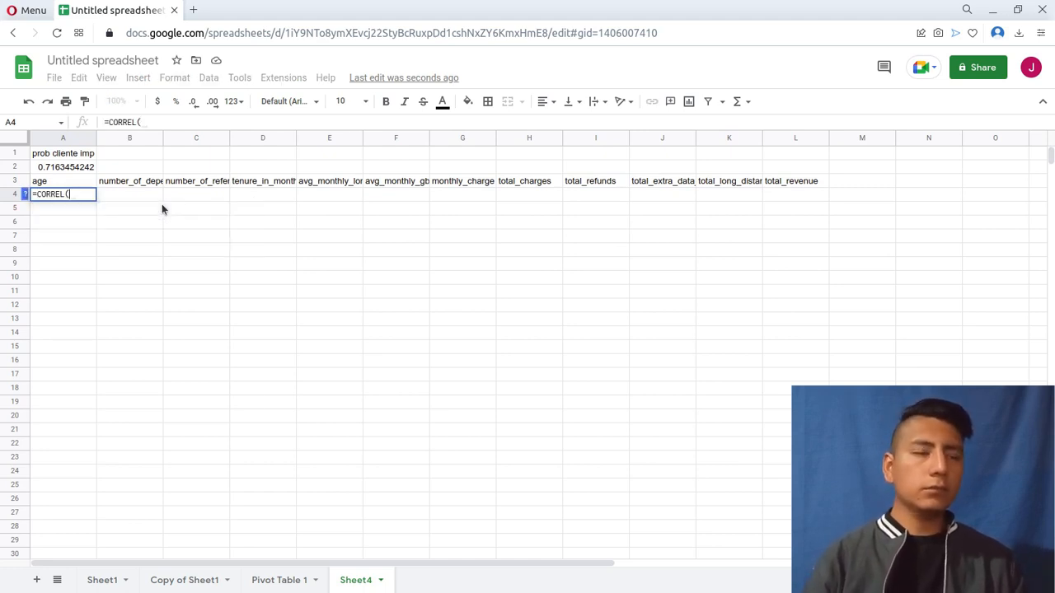
{"action": "left_click", "coordinate": [283, 587]}
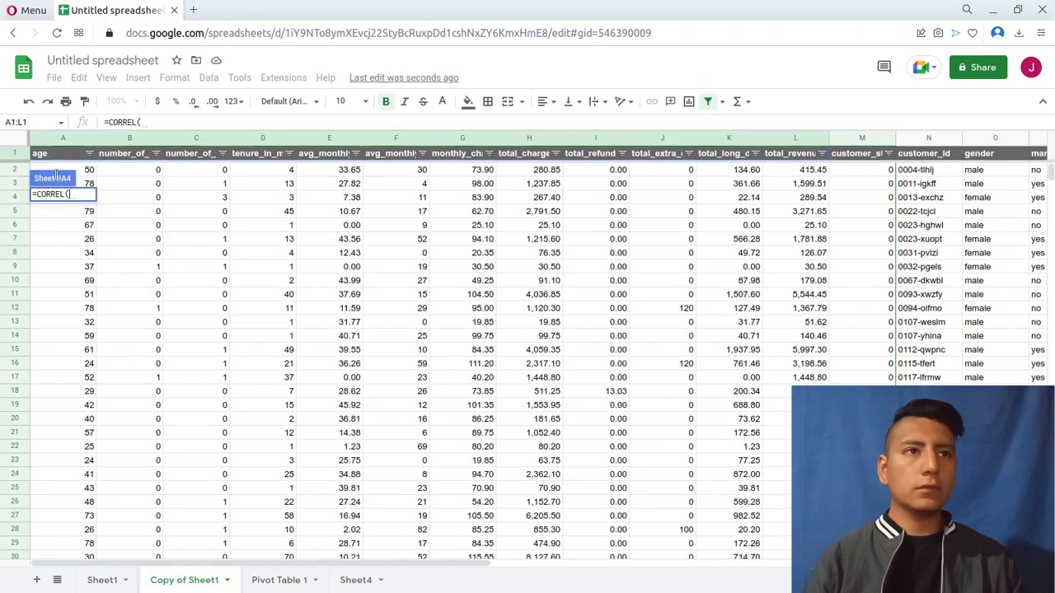
{"action": "left_click", "coordinate": [62, 139]}
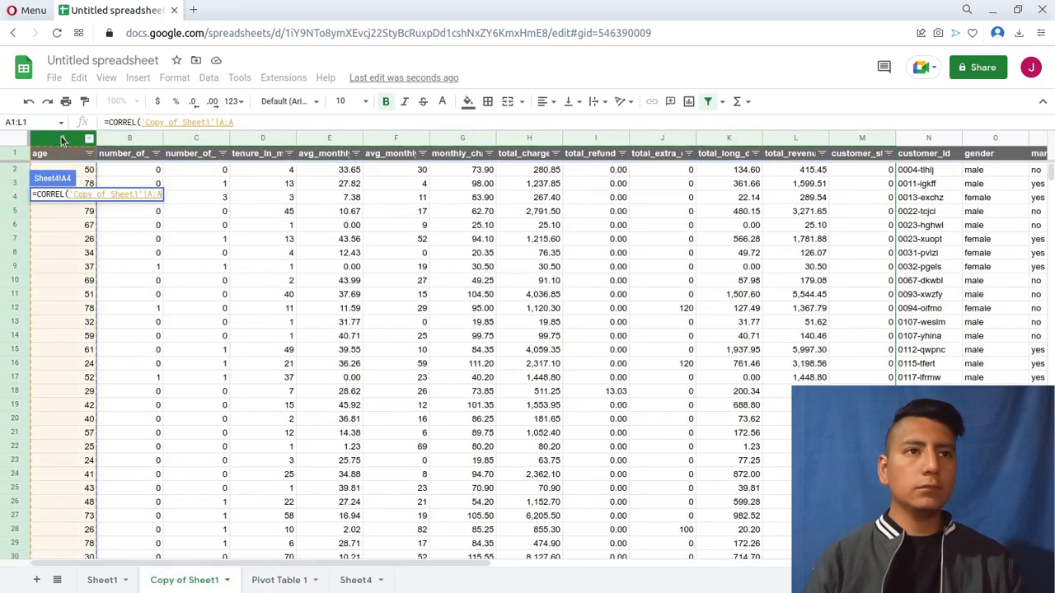
{"action": "type", "text": ","}
{"action": "left_click", "coordinate": [26, 196]}
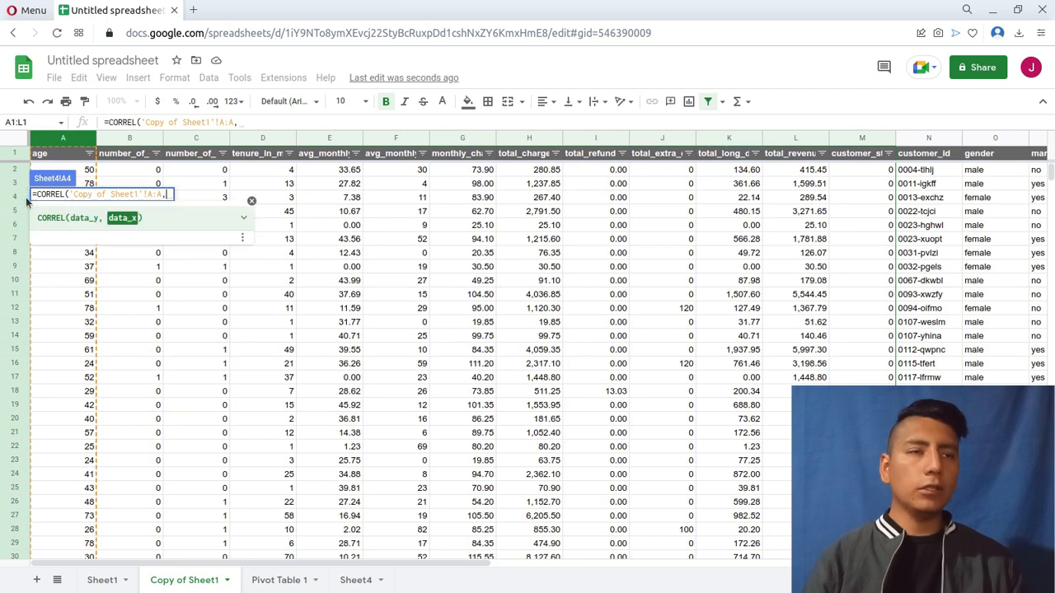
{"action": "left_click", "coordinate": [112, 218]}
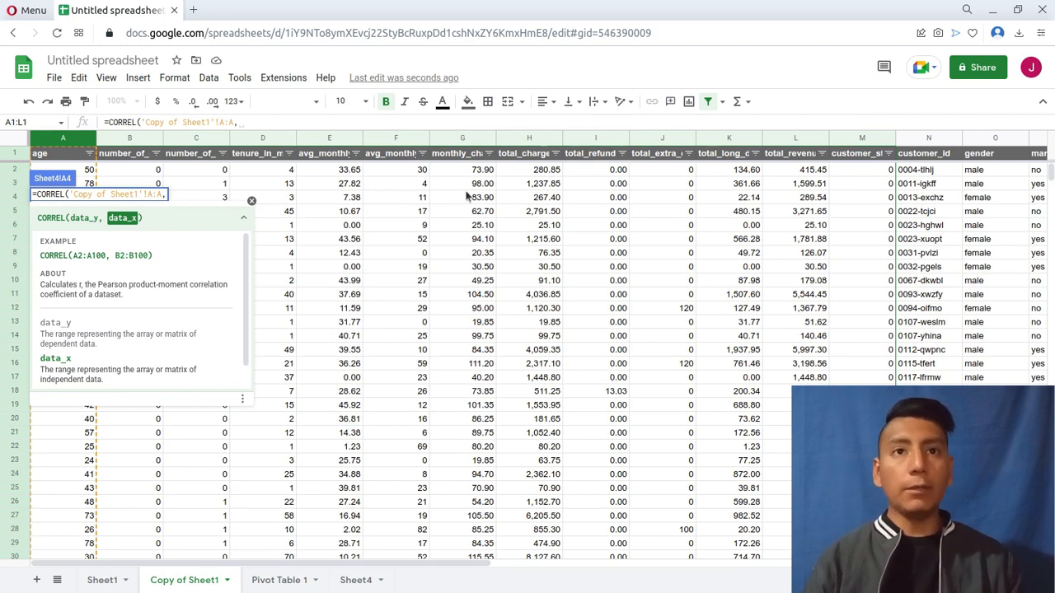
{"action": "left_click", "coordinate": [862, 141]}
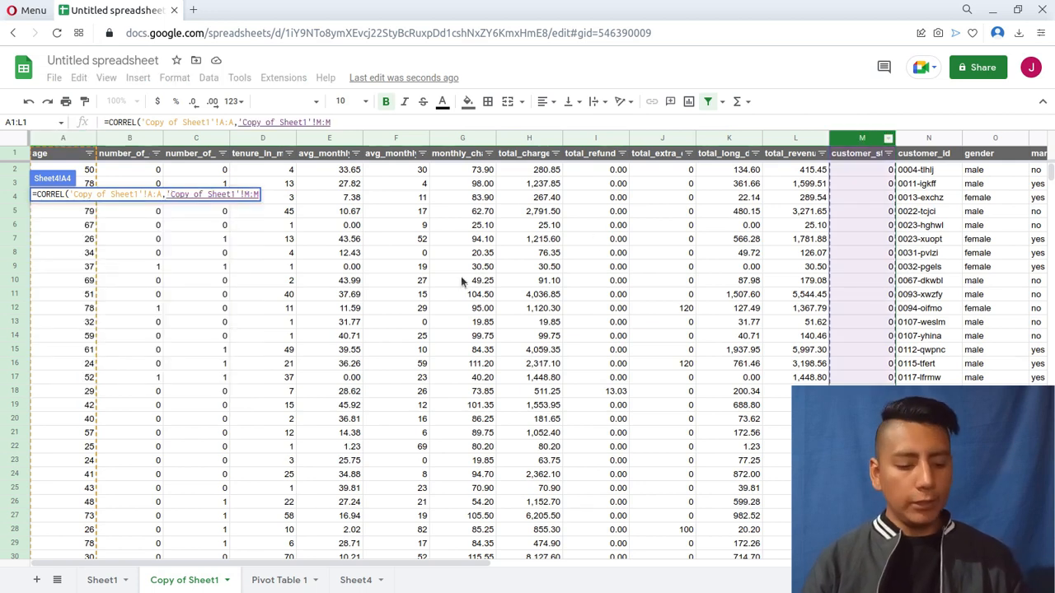
{"action": "key", "text": "F4"}
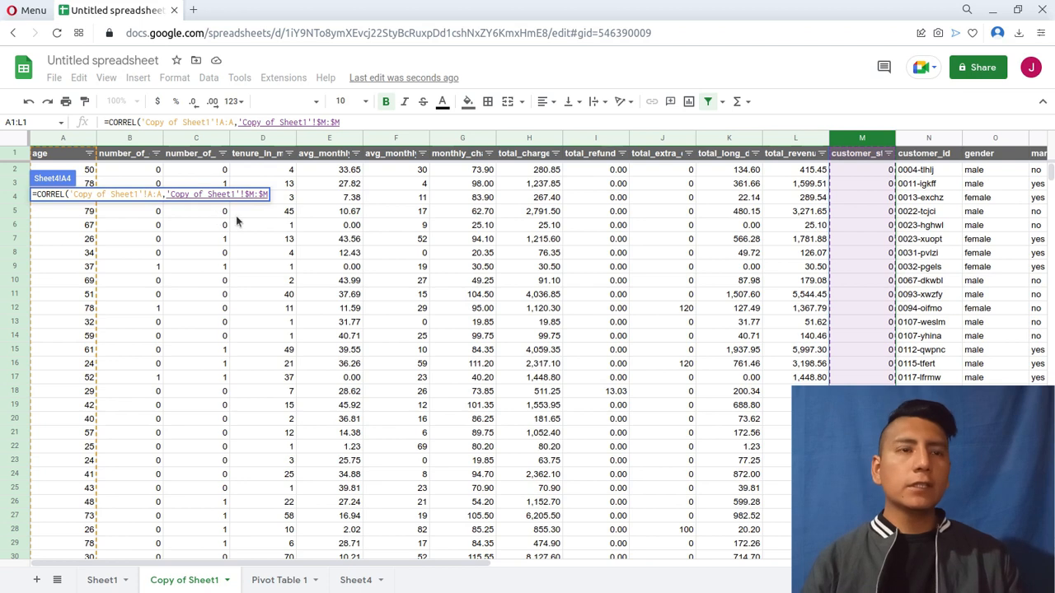
{"action": "type", "text": ")"}
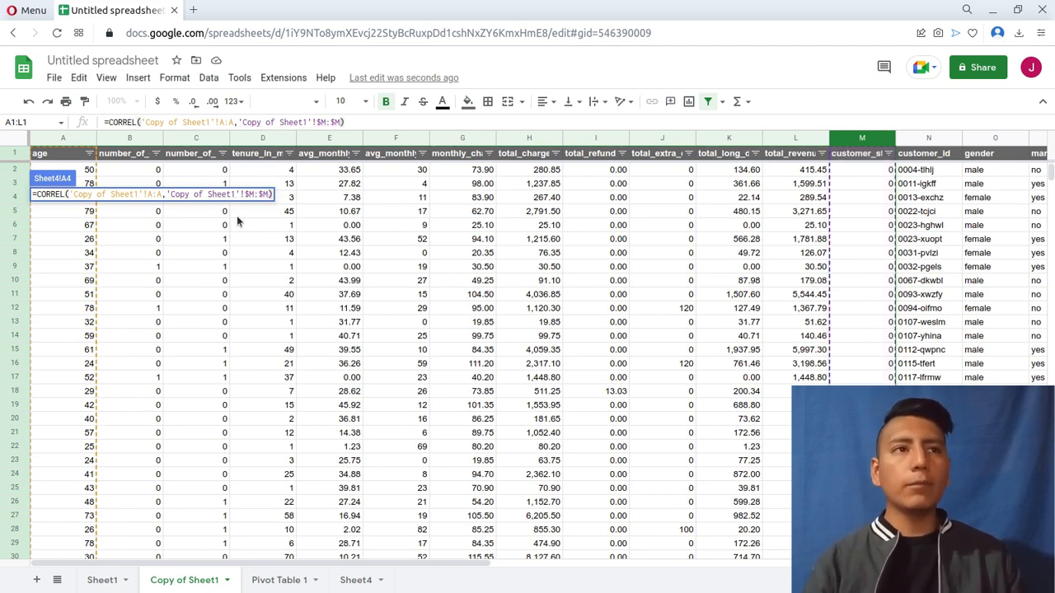
{"action": "key", "text": "Return"}
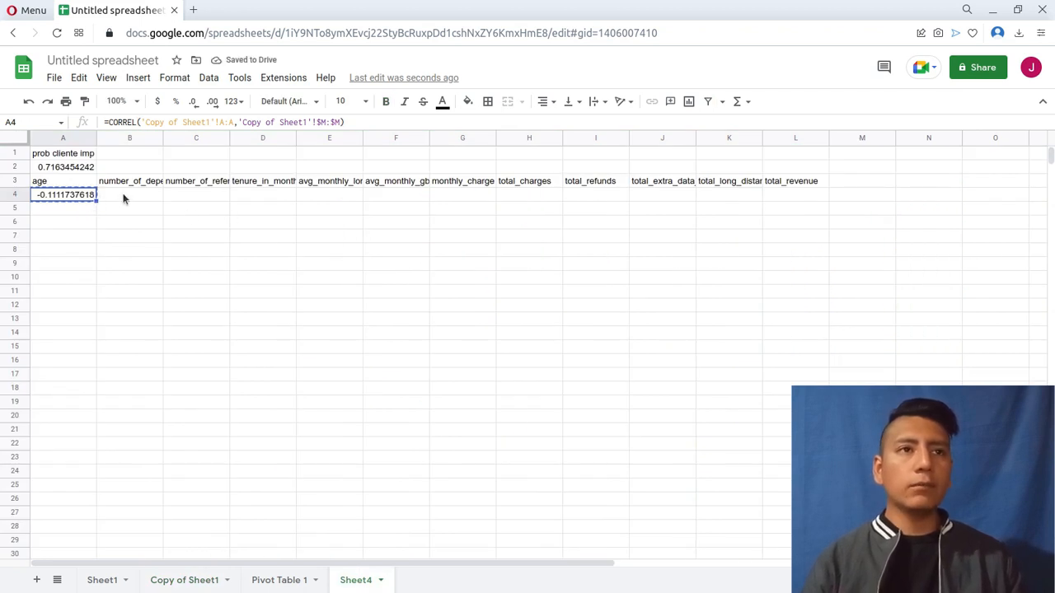
Copy the age correlation formula across B4:L4 for the remaining numeric variables.
{"action": "key", "text": "Right"}
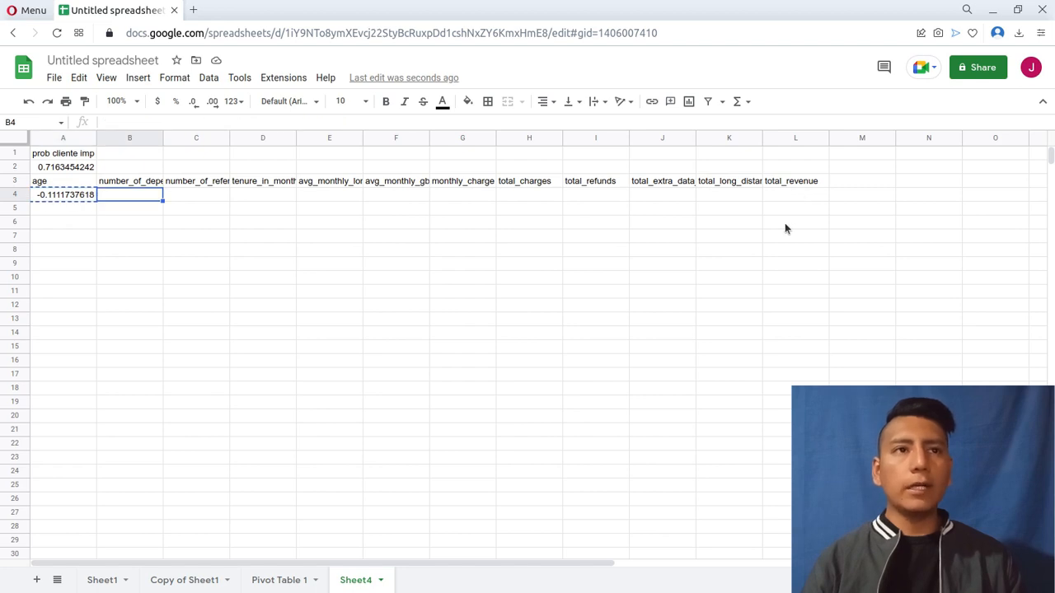
{"action": "key", "text": "ctrl+shift+Right"}
{"action": "key", "text": "ctrl+v"}
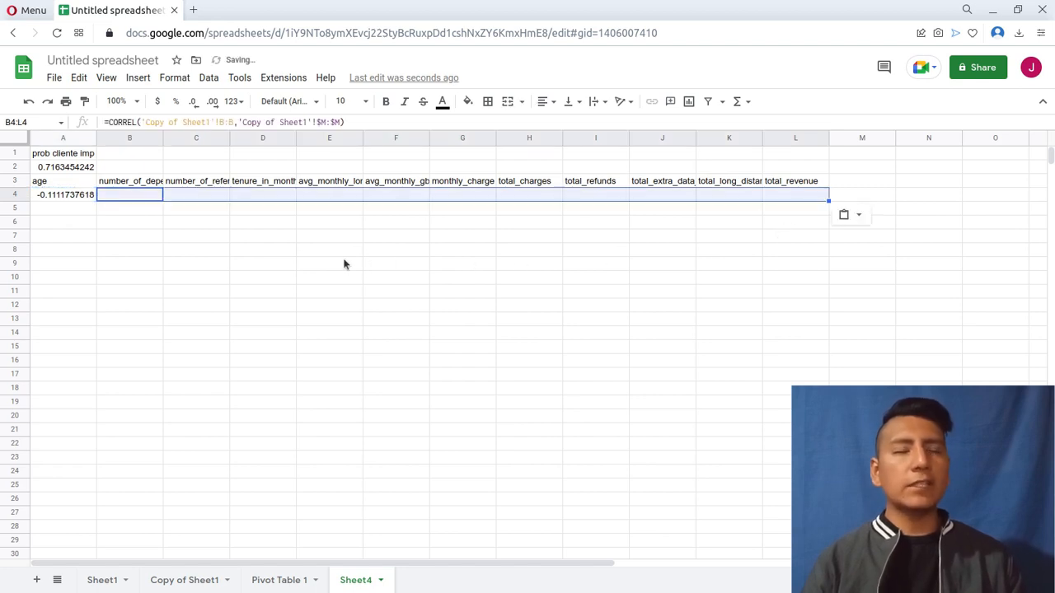
Convert the correlation formulas in A3:L4 to static values by pasting the copied range over itself as values only.
{"action": "left_click", "coordinate": [85, 198]}
{"action": "key", "text": "Up"}
{"action": "key", "text": "shift+Right"}
{"action": "key", "text": "shift+Right"}
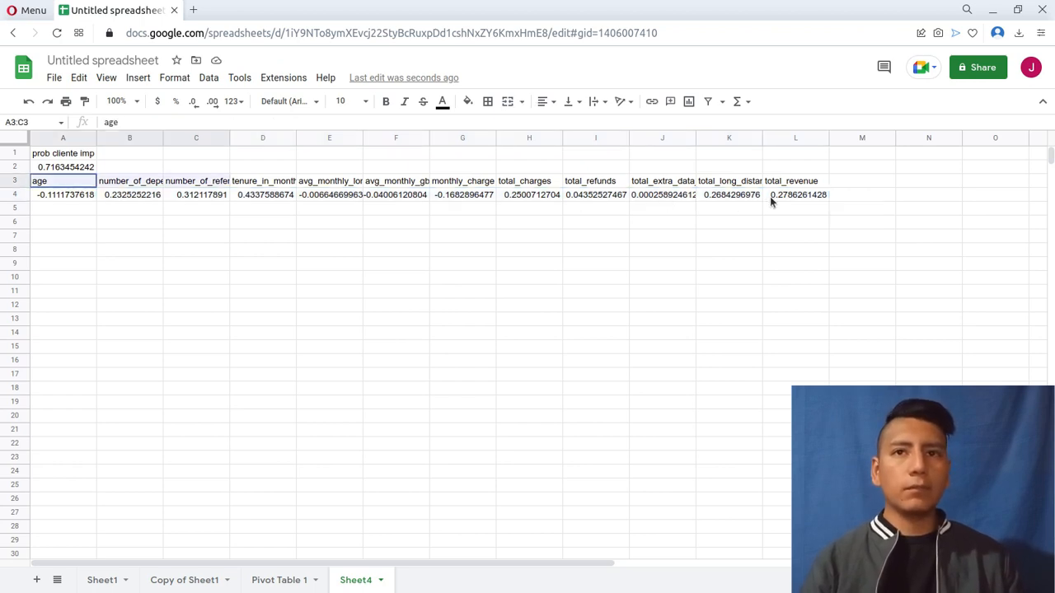
{"action": "key", "text": "shift+Down"}
{"action": "key", "text": "shift+Right"}
{"action": "key", "text": "shift+Right"}
{"action": "key", "text": "shift+Right"}
{"action": "key", "text": "shift+Right"}
{"action": "key", "text": "shift+Right"}
{"action": "key", "text": "shift+Right"}
{"action": "key", "text": "shift+Right"}
{"action": "key", "text": "shift+Right"}
{"action": "key", "text": "shift+Right"}
{"action": "key", "text": "ctrl+c"}
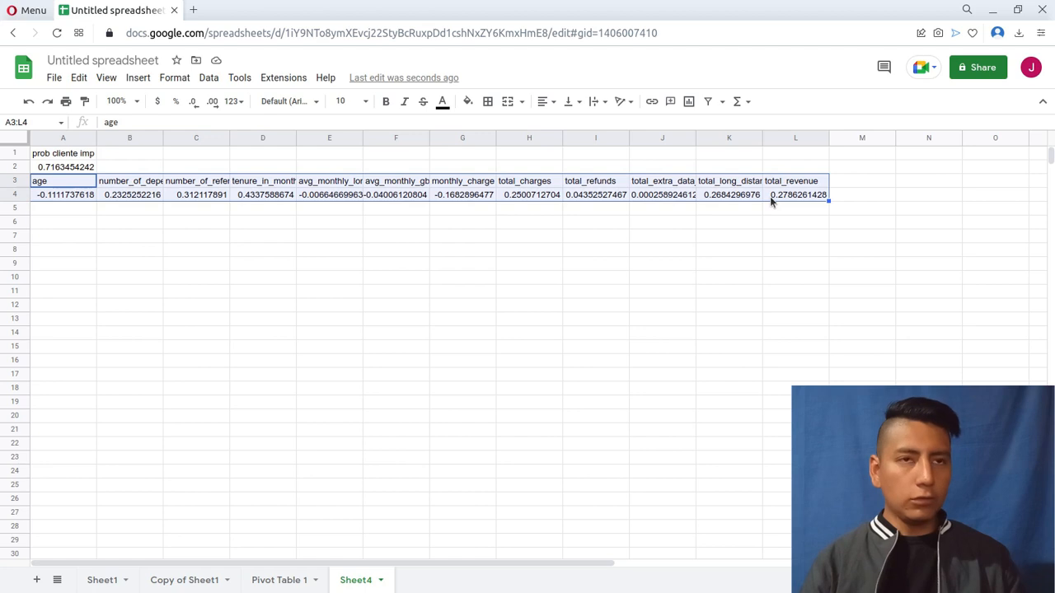
{"action": "key", "text": "ctrl+shift+v"}
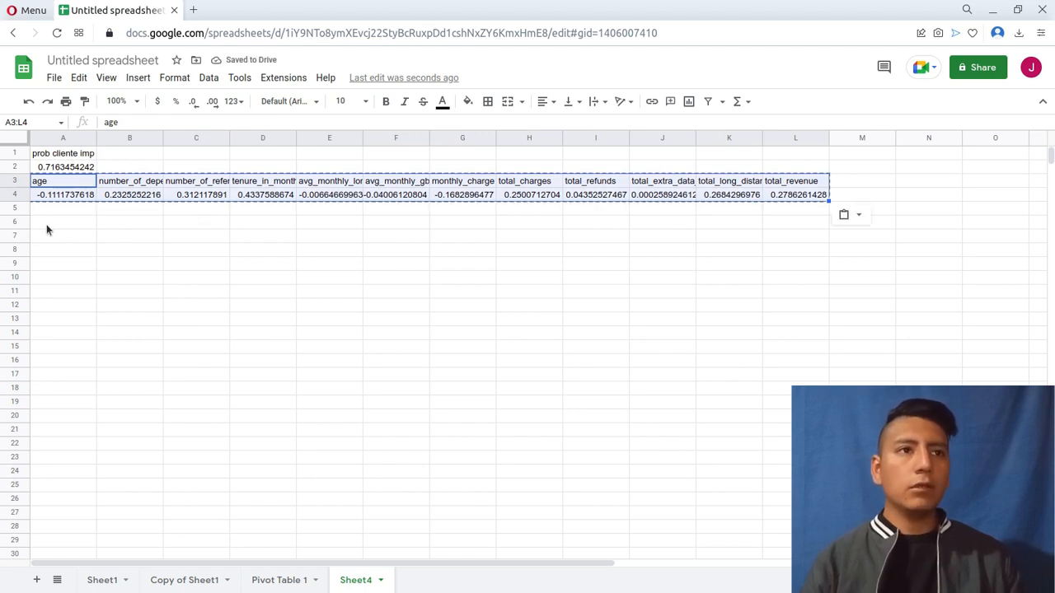
Paste the copied headers and correlations transposed, starting at A6.
{"action": "right_click", "coordinate": [46, 224]}
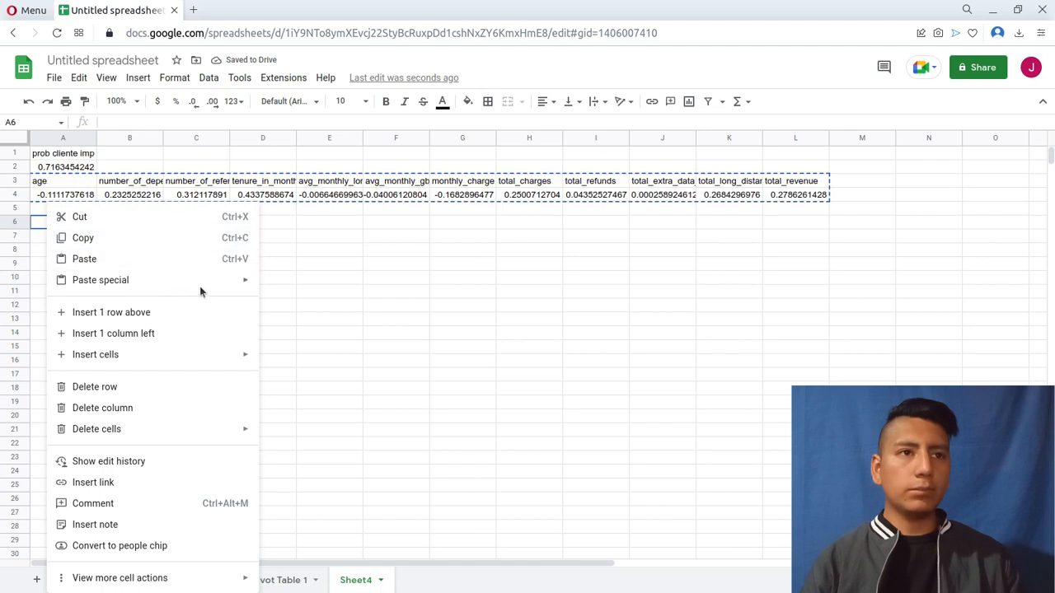
{"action": "mouse_move", "coordinate": [217, 278]}
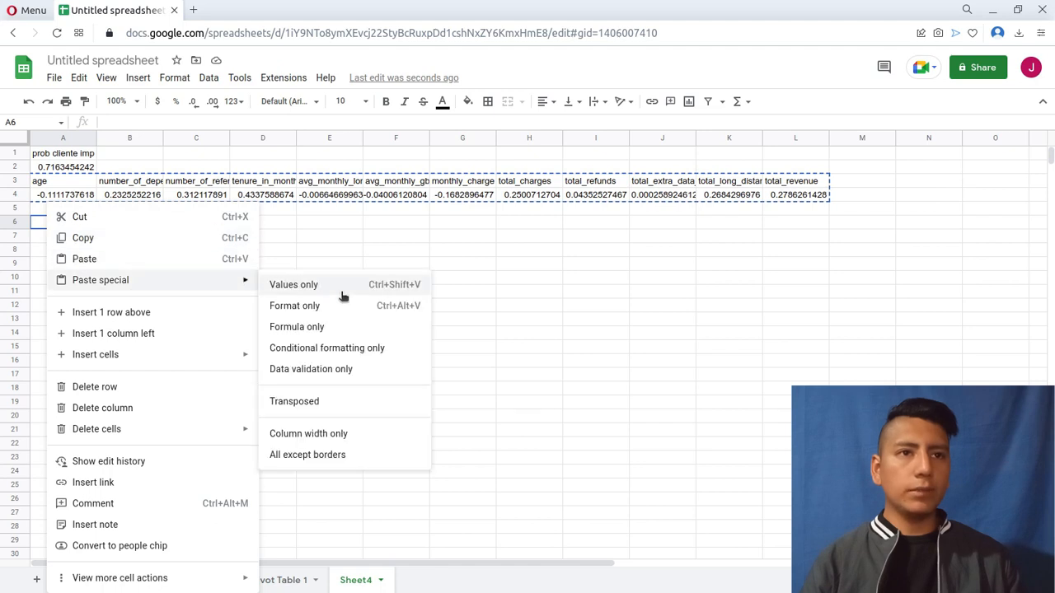
{"action": "left_click", "coordinate": [342, 394]}
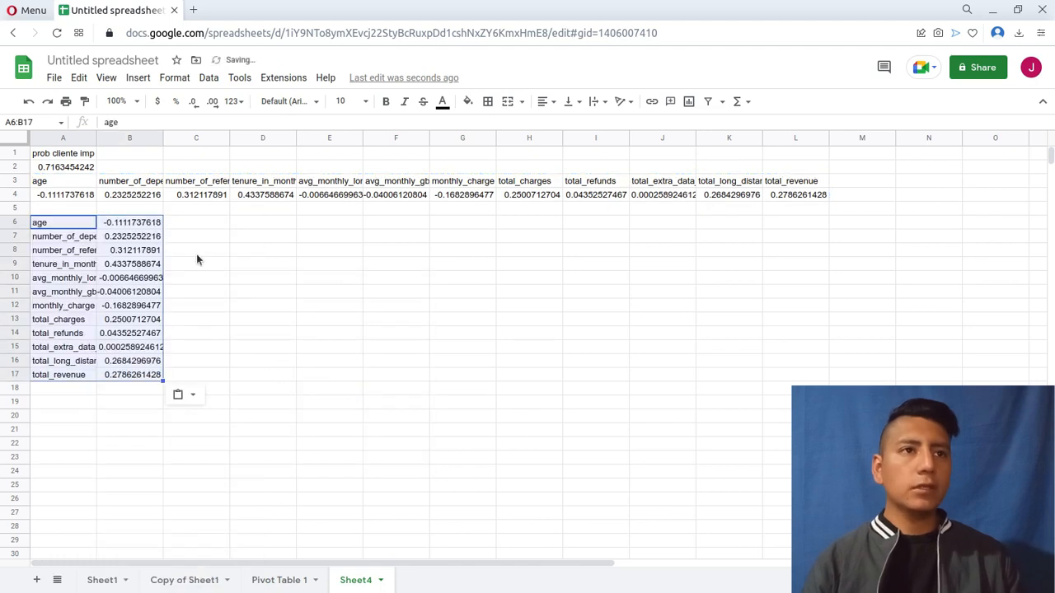
Clear the original horizontal table in A3:L4 and widen column A to fit the full variable names.
{"action": "left_click_drag", "start_coordinate": [49, 186], "coordinate": [782, 196]}
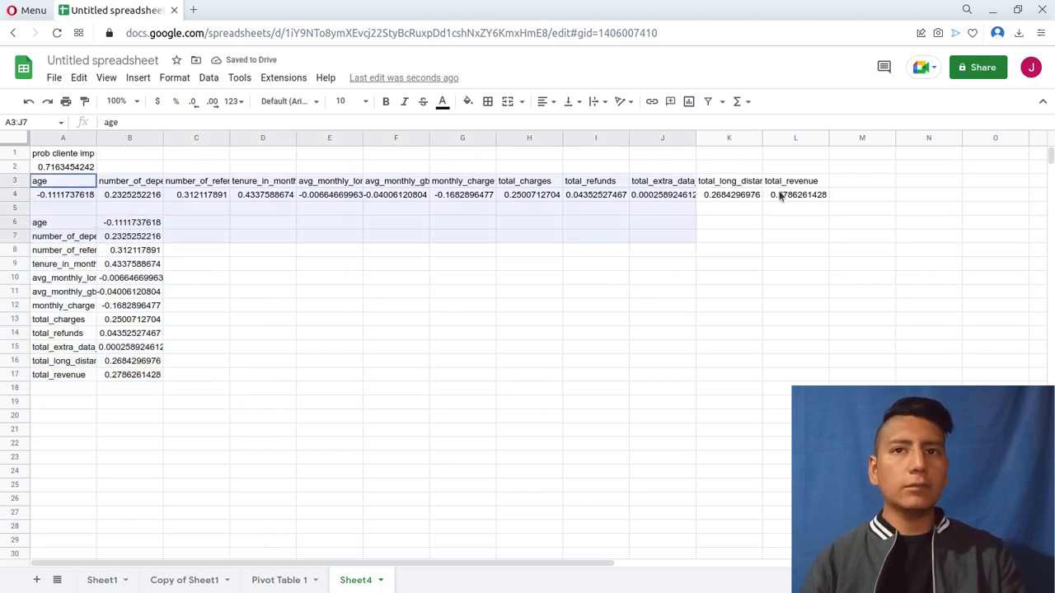
{"action": "key", "text": "Delete"}
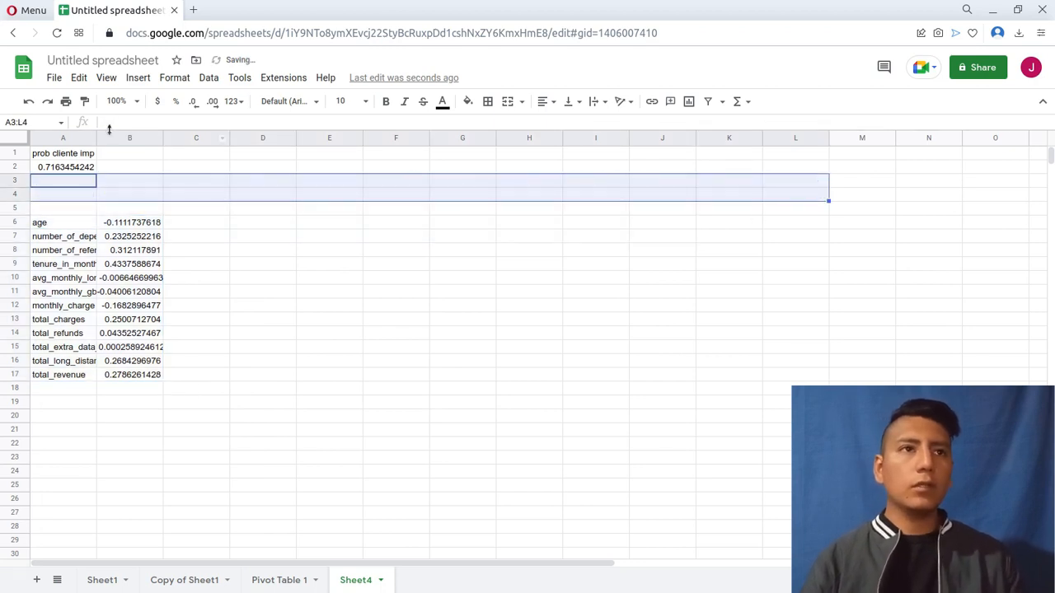
{"action": "left_click_drag", "start_coordinate": [91, 139], "coordinate": [180, 142]}
{"action": "left_click", "coordinate": [334, 264]}
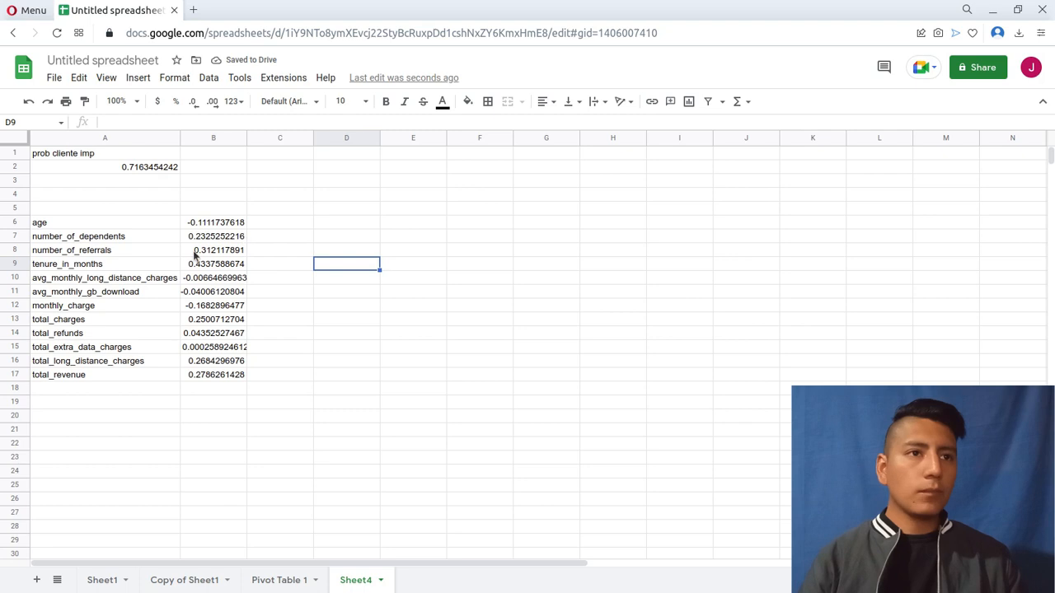
Sort the correlation table A6:B17 by column B in descending order, without a header row.
{"action": "left_click_drag", "start_coordinate": [121, 224], "coordinate": [203, 376]}
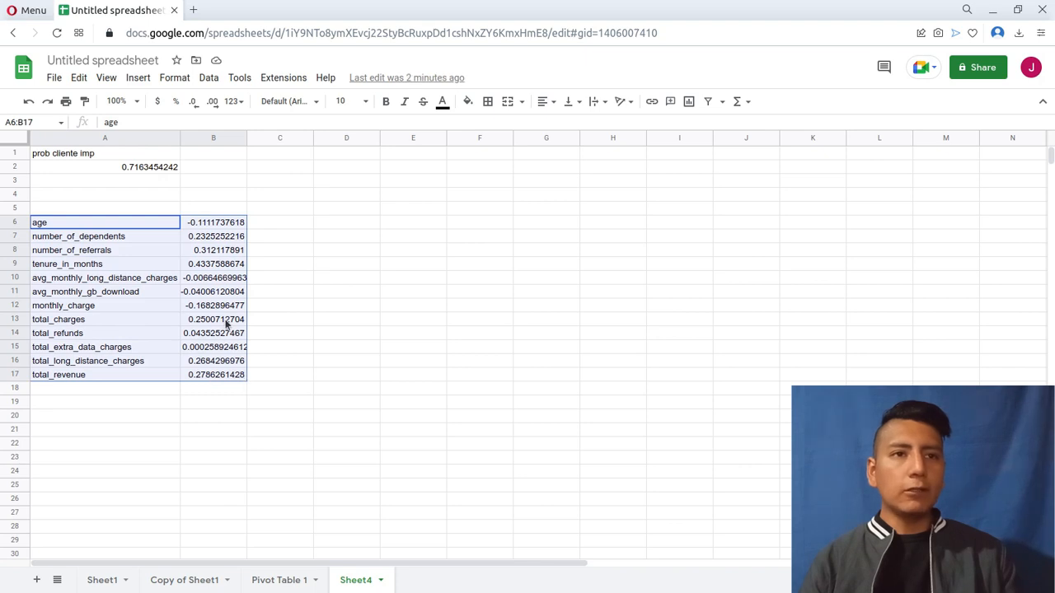
{"action": "right_click", "coordinate": [227, 323]}
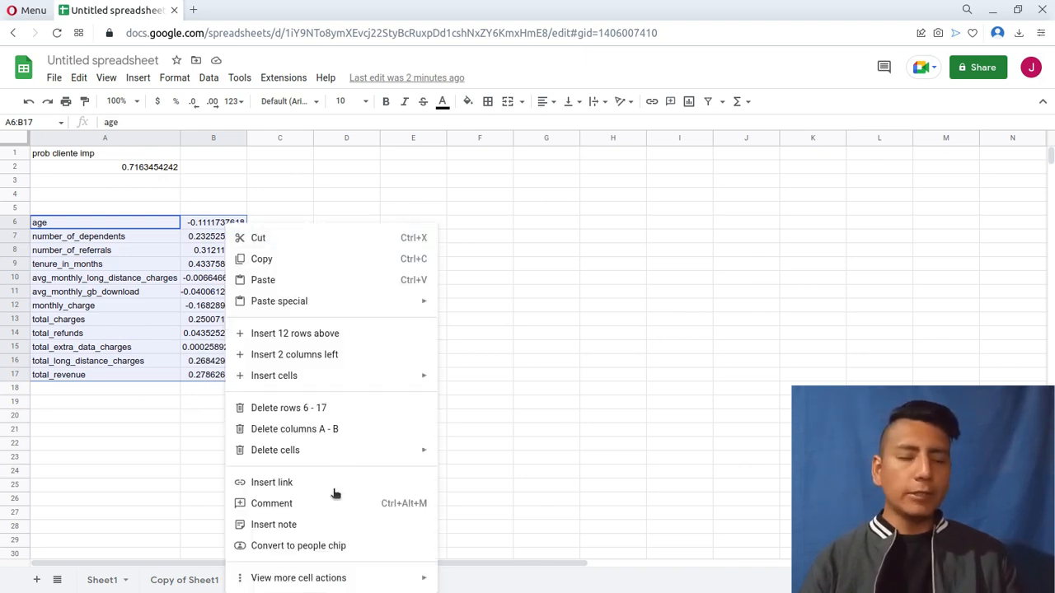
{"action": "mouse_move", "coordinate": [296, 579]}
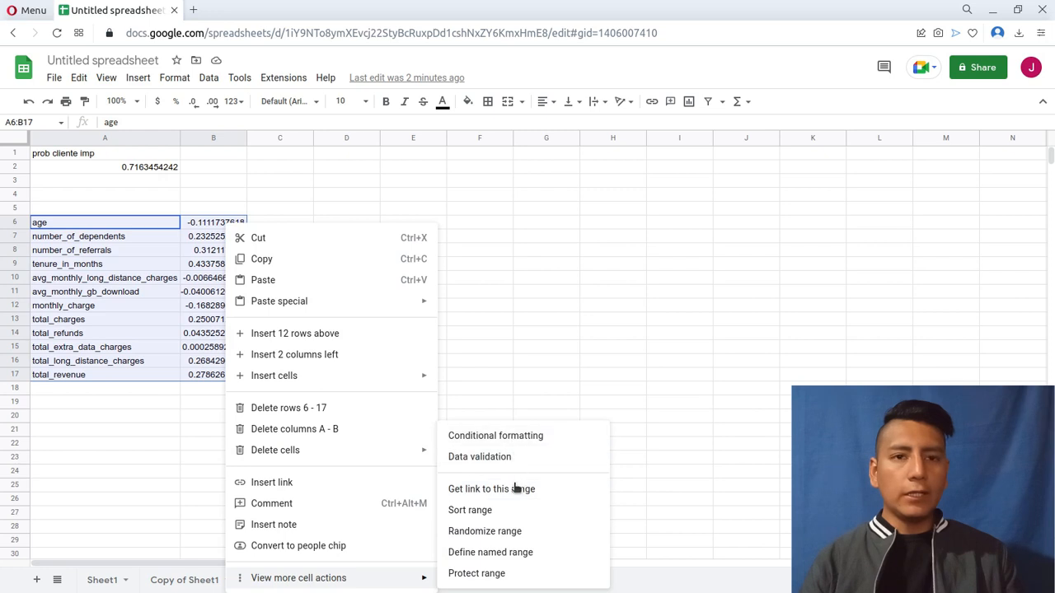
{"action": "left_click", "coordinate": [470, 510]}
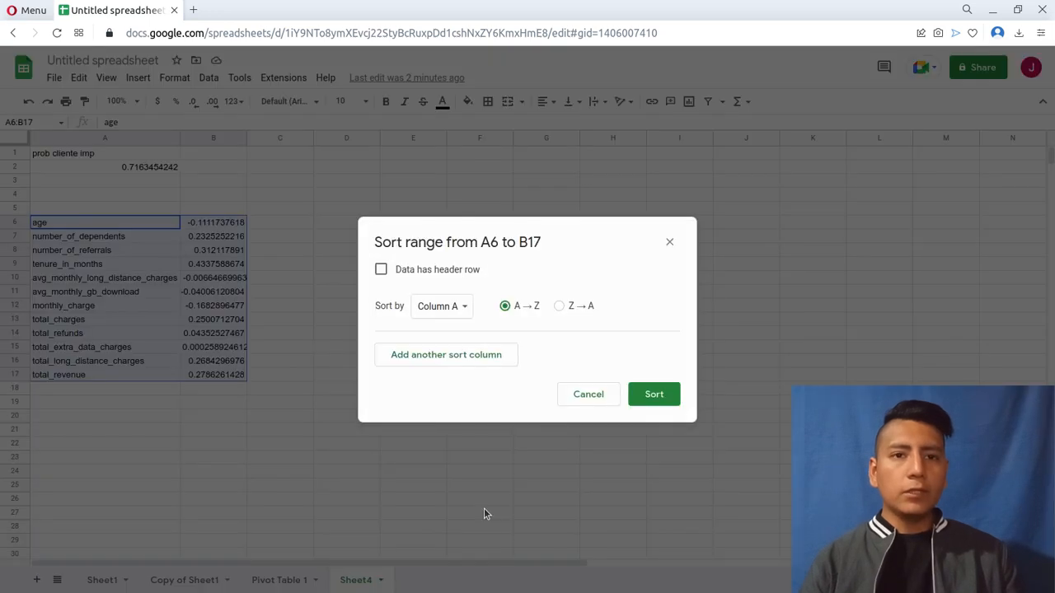
{"action": "left_click", "coordinate": [446, 309]}
{"action": "left_click", "coordinate": [445, 327]}
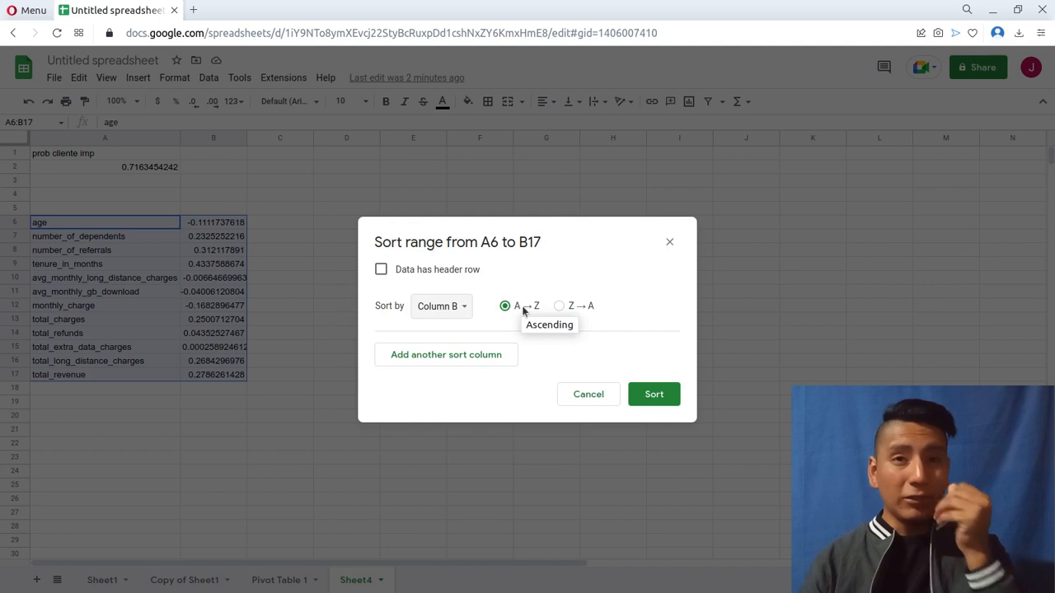
{"action": "left_click", "coordinate": [559, 306]}
{"action": "left_click", "coordinate": [673, 399]}
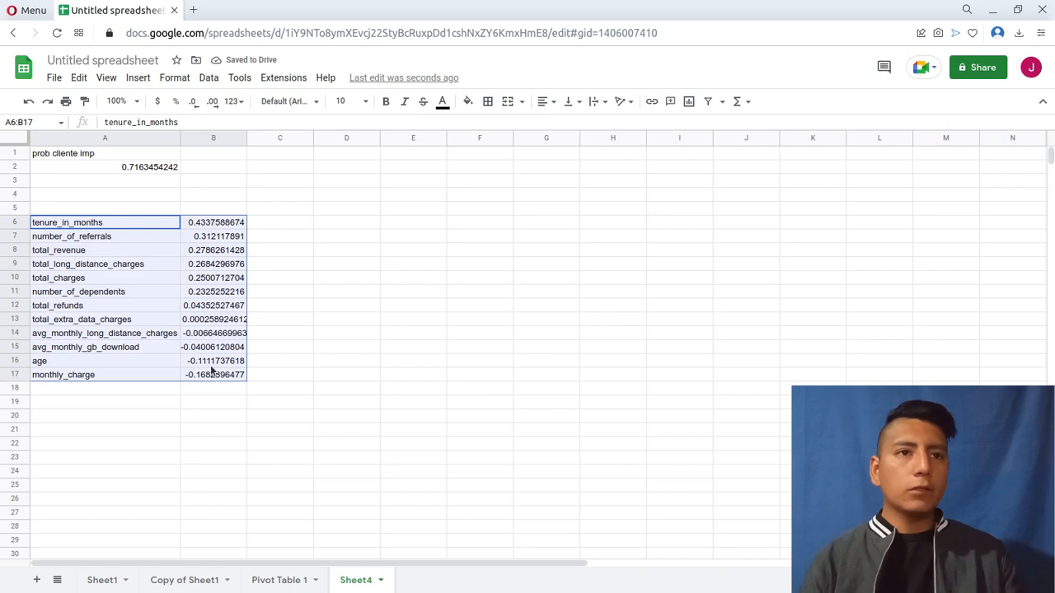
Add a color scale conditional format to the correlation values in B6:B17.
{"action": "left_click_drag", "start_coordinate": [213, 222], "coordinate": [211, 378]}
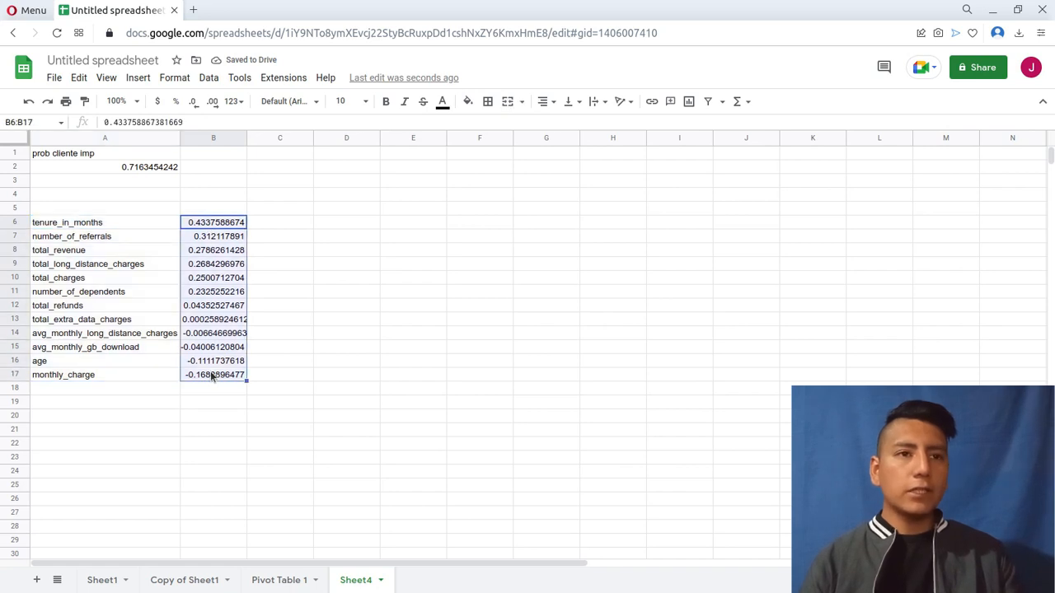
{"action": "right_click", "coordinate": [211, 376]}
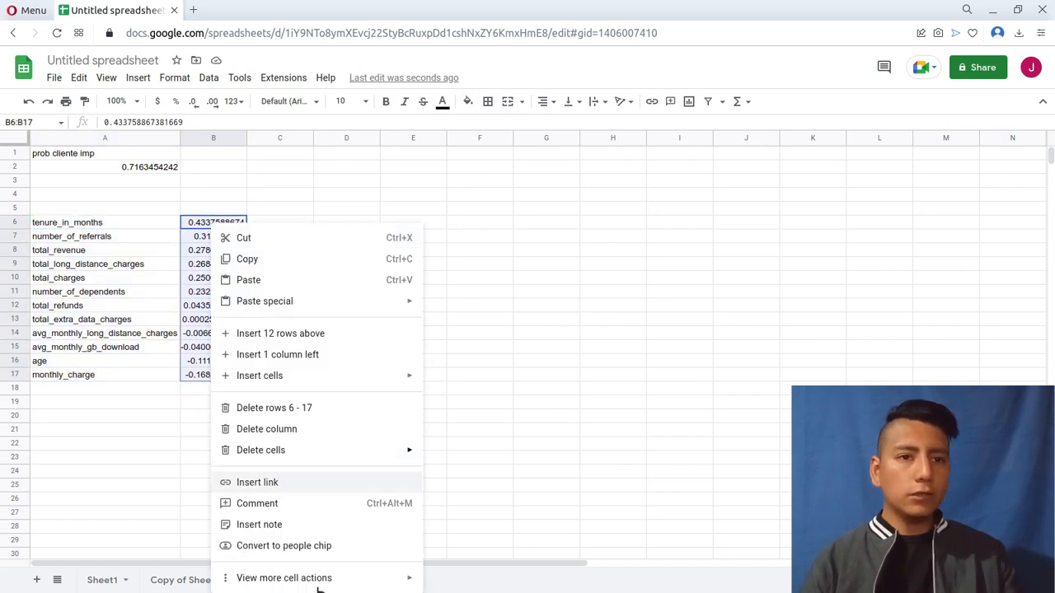
{"action": "mouse_move", "coordinate": [328, 581]}
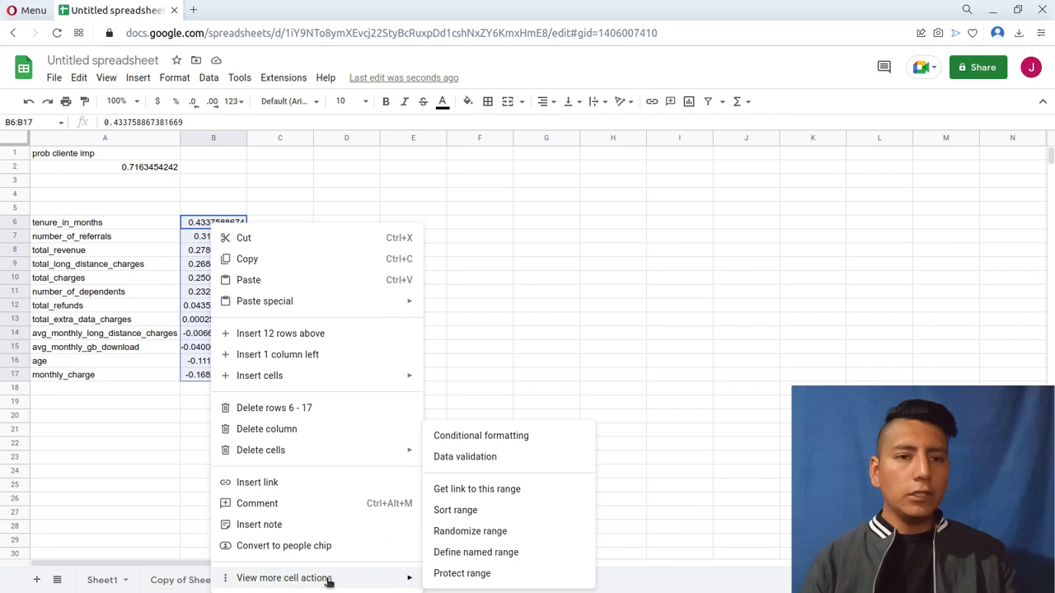
{"action": "left_click", "coordinate": [494, 444]}
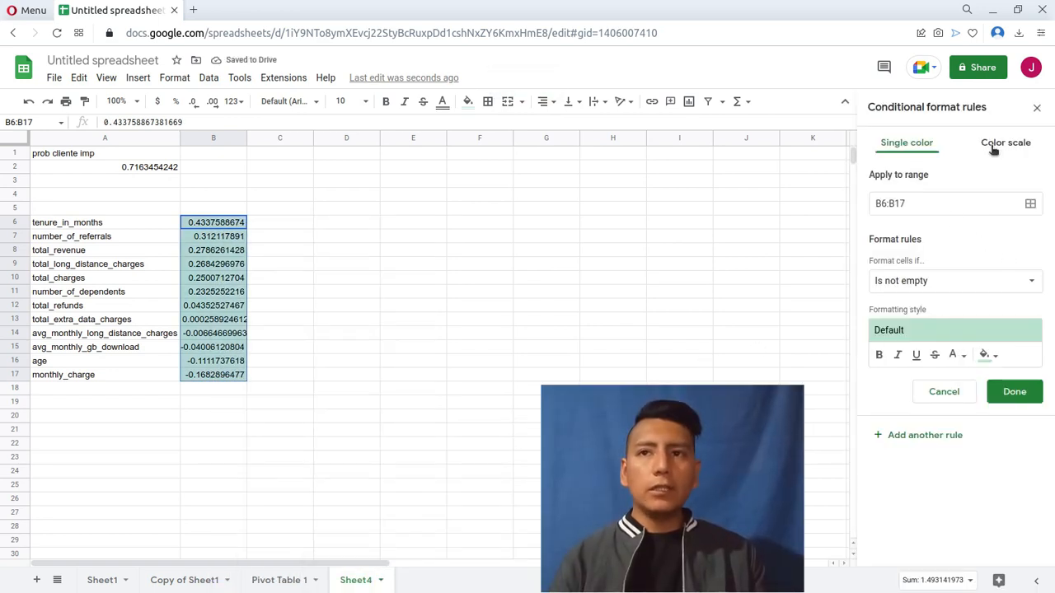
{"action": "left_click", "coordinate": [994, 148]}
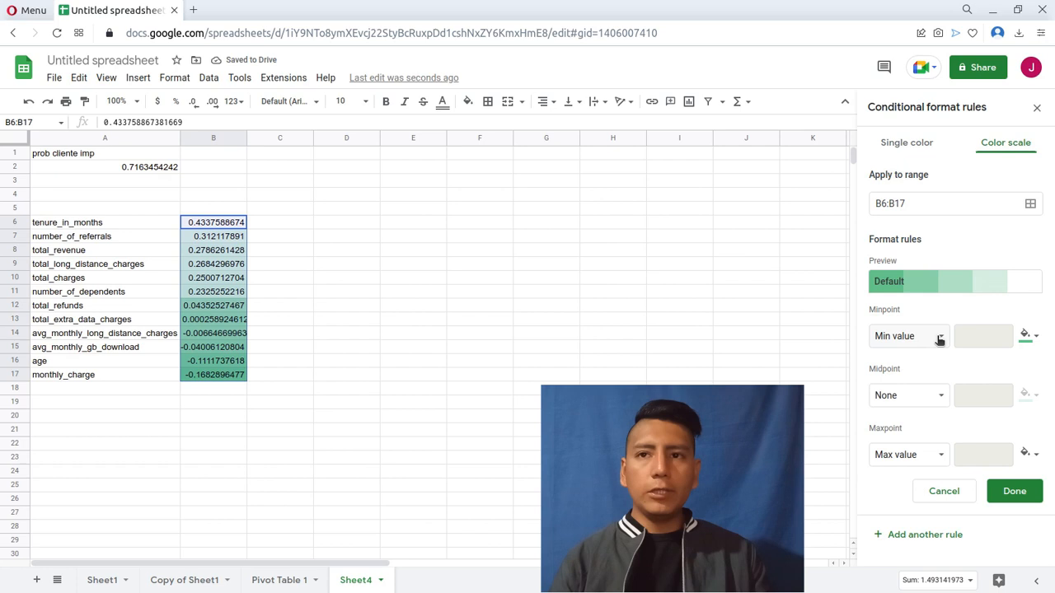
{"action": "left_click", "coordinate": [1038, 338]}
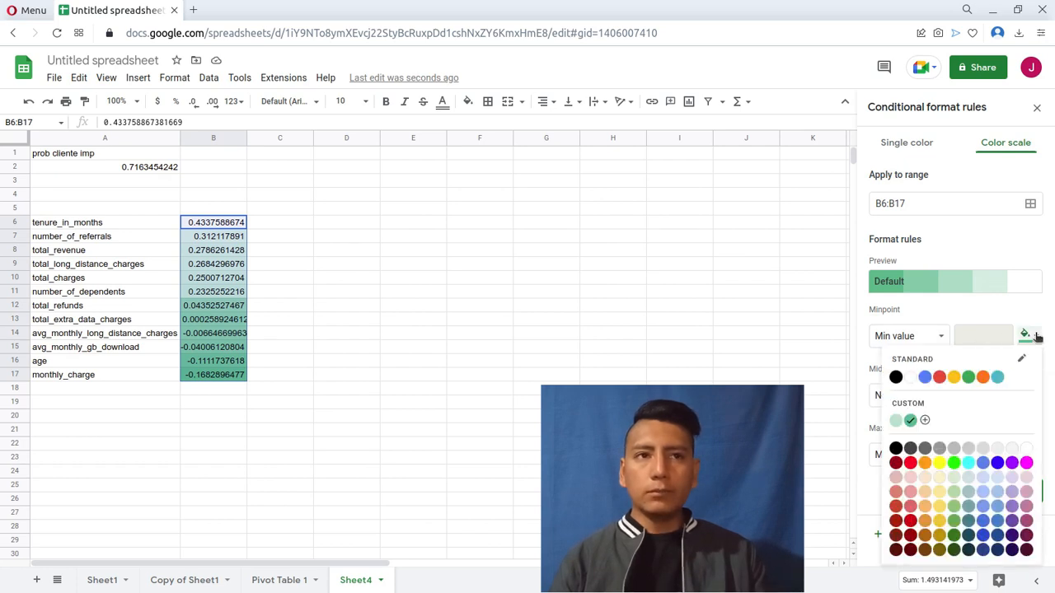
{"action": "left_click", "coordinate": [1038, 338]}
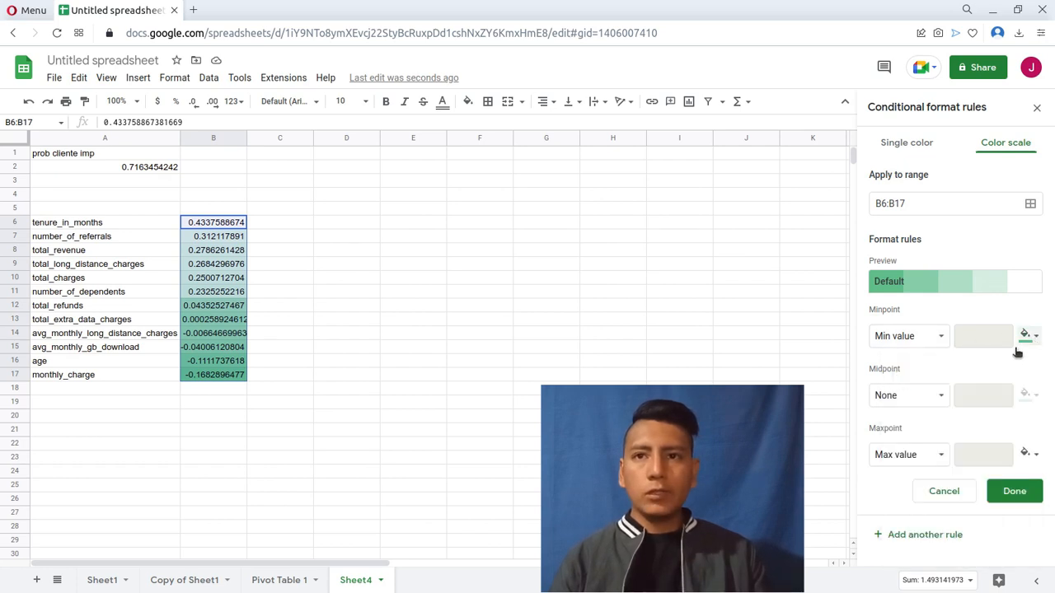
Set the color scale's midpoint to the number 0 with white as its color.
{"action": "left_click", "coordinate": [940, 397]}
{"action": "left_click", "coordinate": [929, 433]}
{"action": "left_click", "coordinate": [984, 397]}
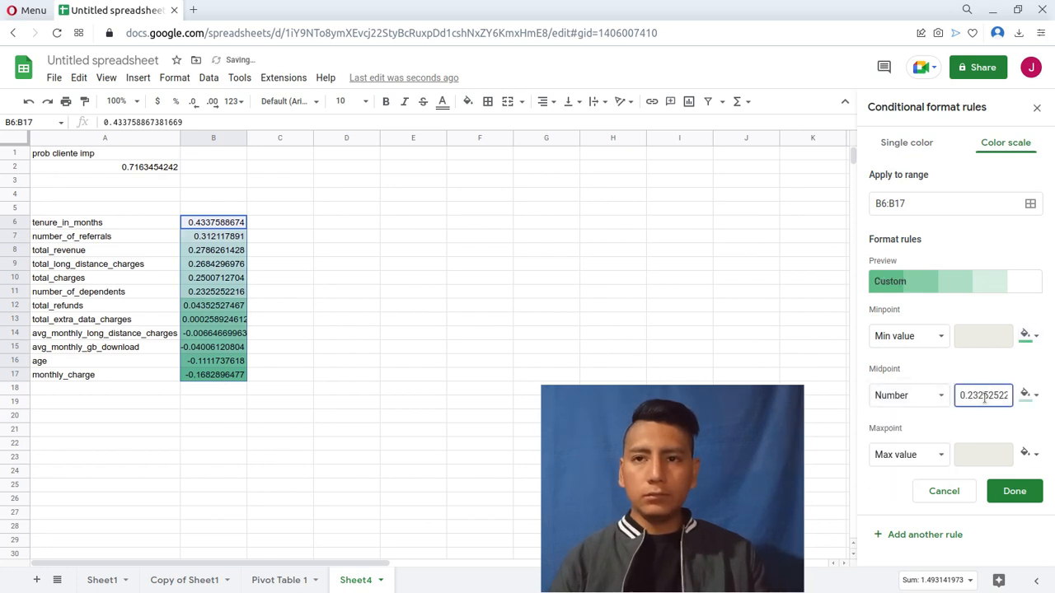
{"action": "double_click", "coordinate": [984, 397]}
{"action": "type", "text": "0"}
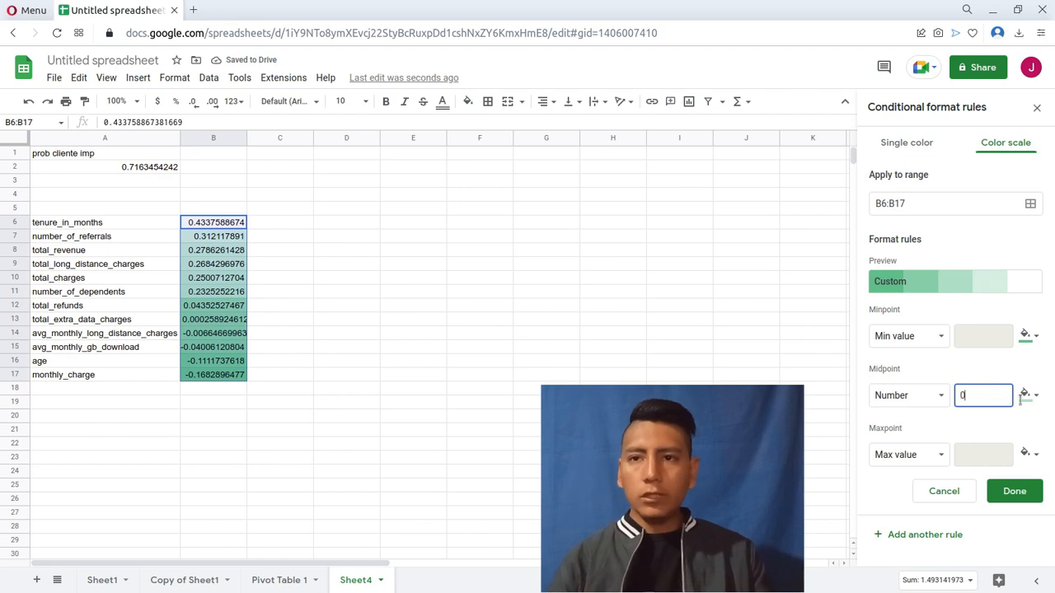
{"action": "left_click", "coordinate": [1025, 396]}
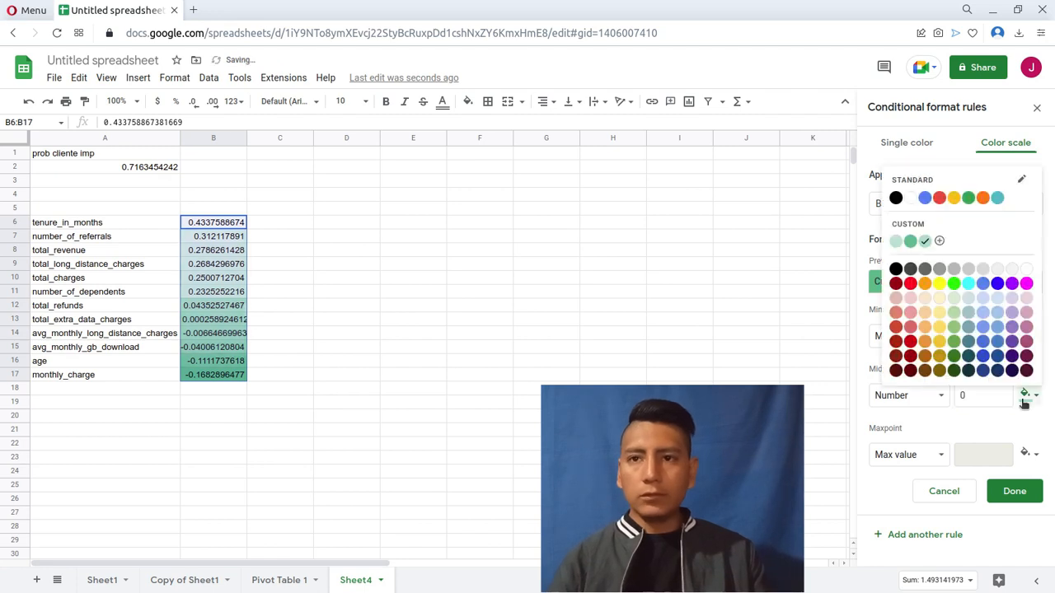
{"action": "left_click", "coordinate": [1024, 271]}
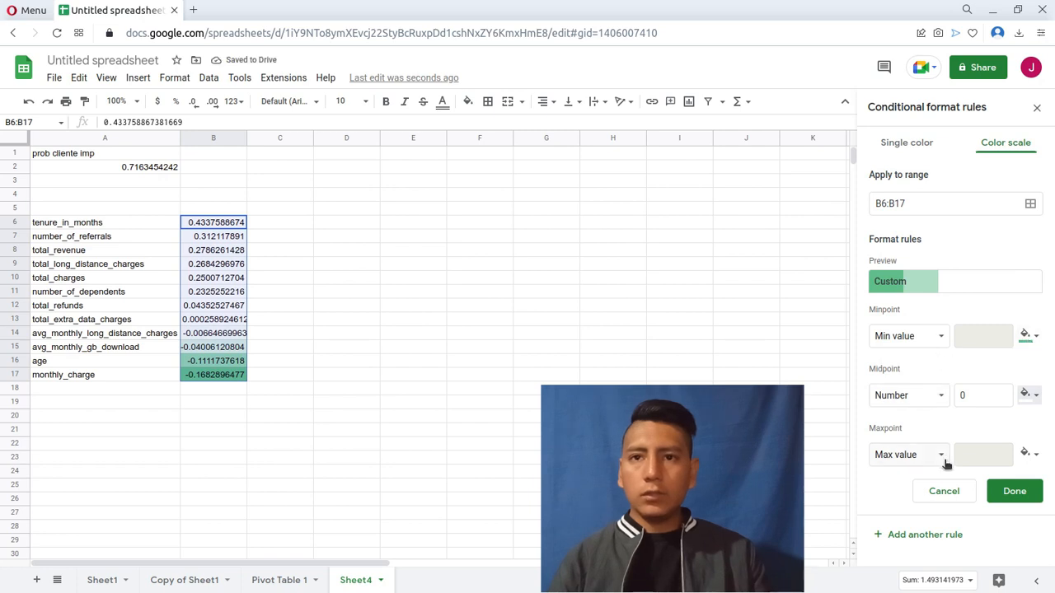
Set the color scale's maxpoint color to the same green as the minpoint.
{"action": "left_click", "coordinate": [1030, 453]}
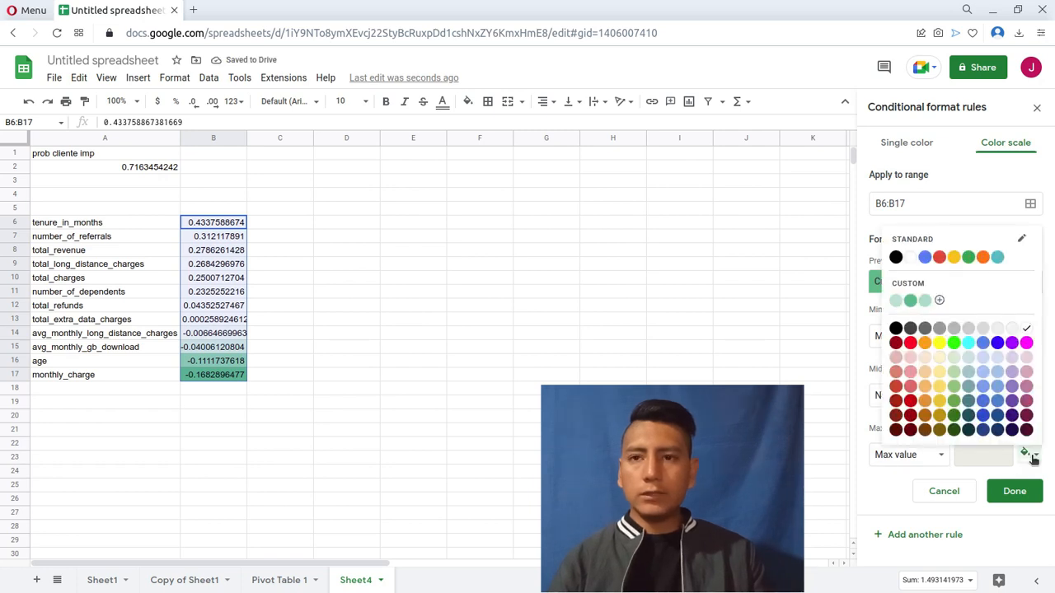
{"action": "left_click", "coordinate": [911, 301]}
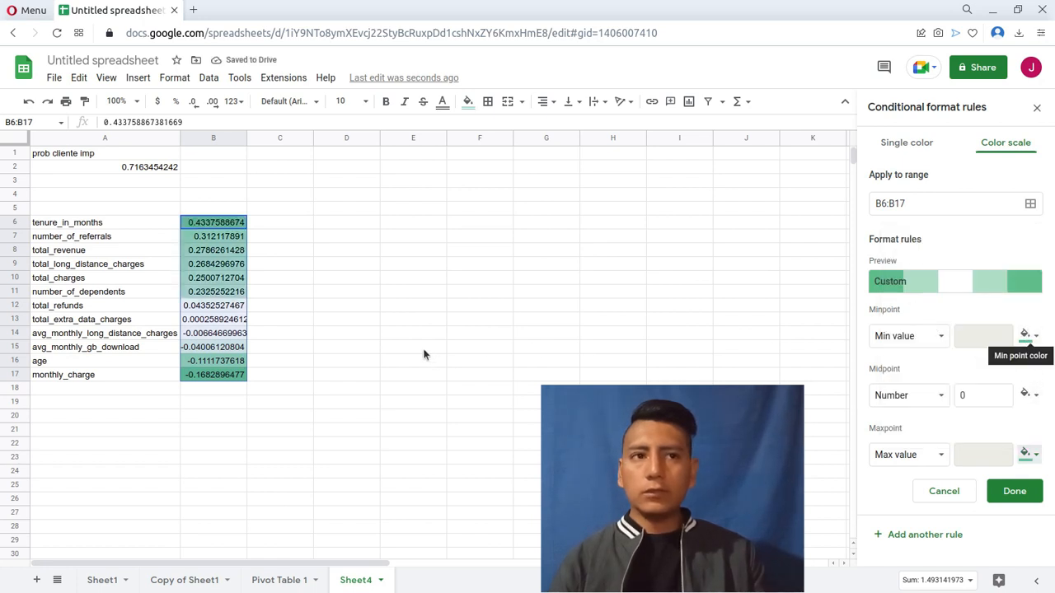
{"action": "left_click", "coordinate": [165, 321]}
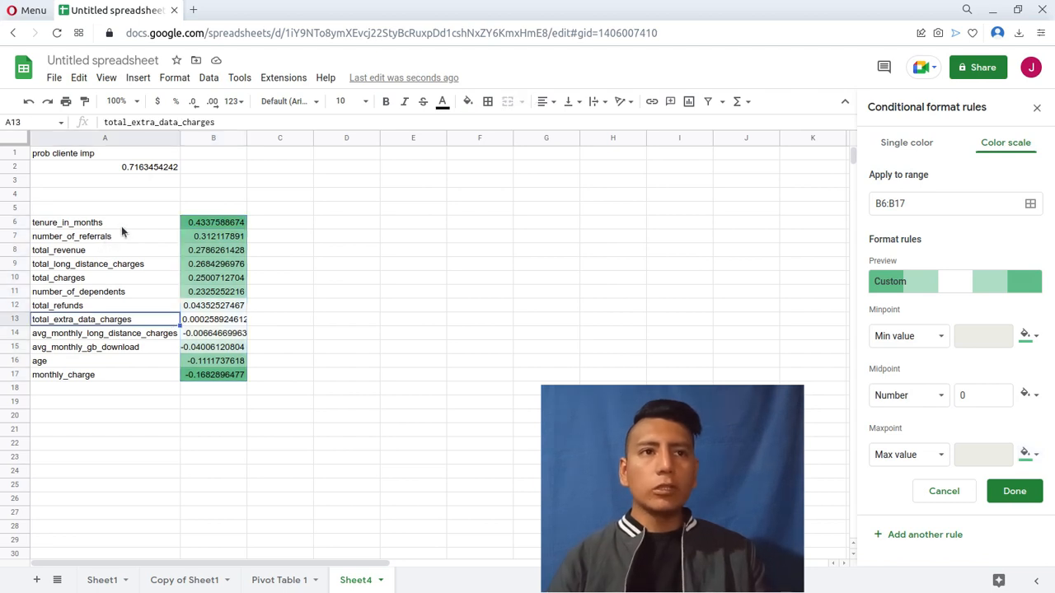
Set both the minpoint and maxpoint colors of the B6:B17 color scale to the same yellow.
{"action": "left_click_drag", "start_coordinate": [215, 222], "coordinate": [225, 374]}
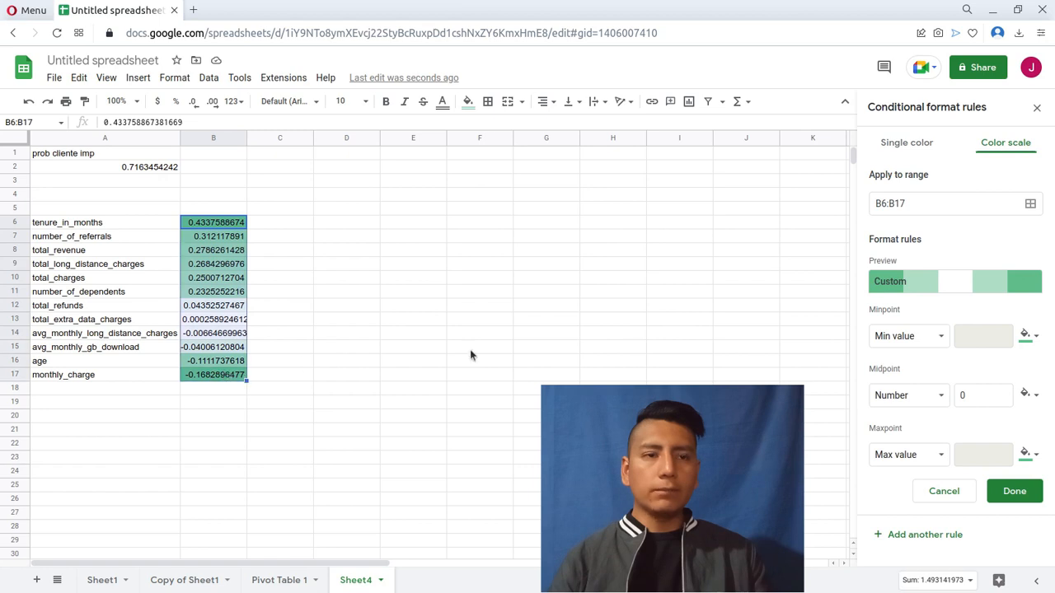
{"action": "left_click", "coordinate": [1029, 337]}
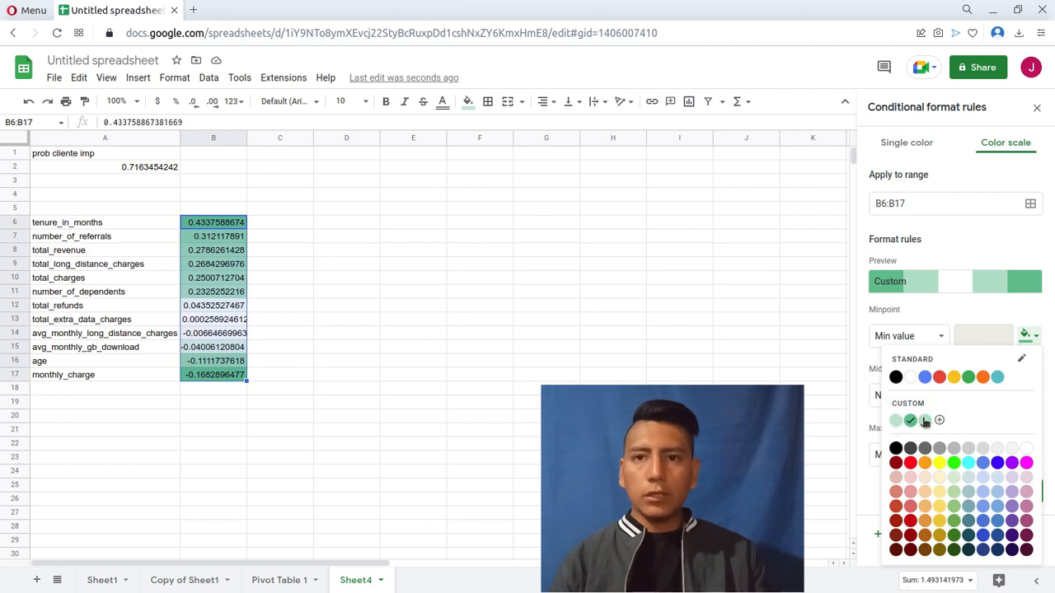
{"action": "left_click", "coordinate": [953, 377]}
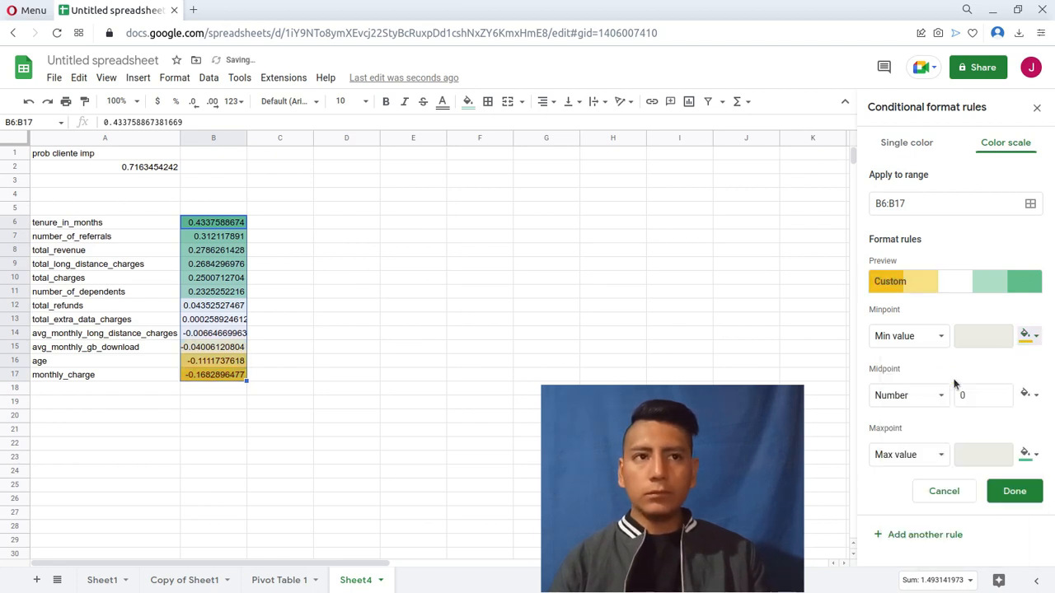
{"action": "left_click", "coordinate": [1029, 454]}
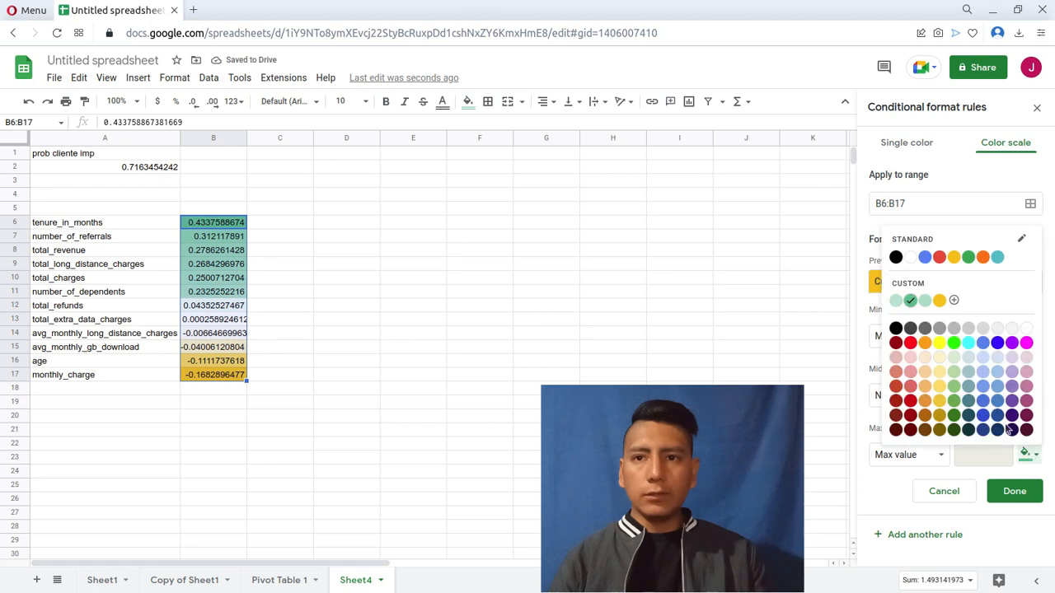
{"action": "left_click", "coordinate": [938, 301]}
{"action": "left_click", "coordinate": [359, 349]}
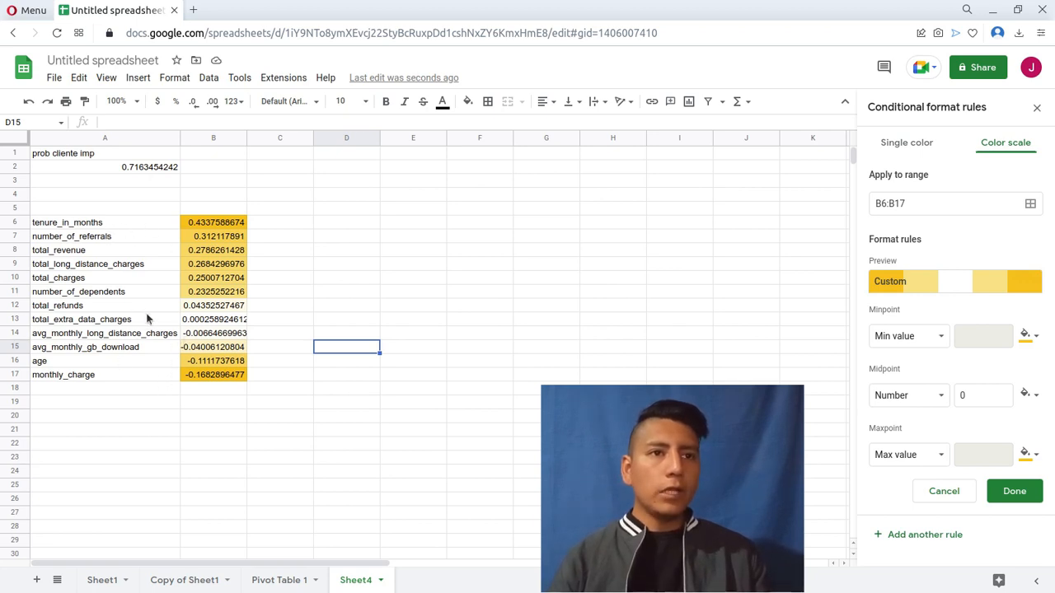
{"action": "left_click_drag", "start_coordinate": [124, 306], "coordinate": [219, 338]}
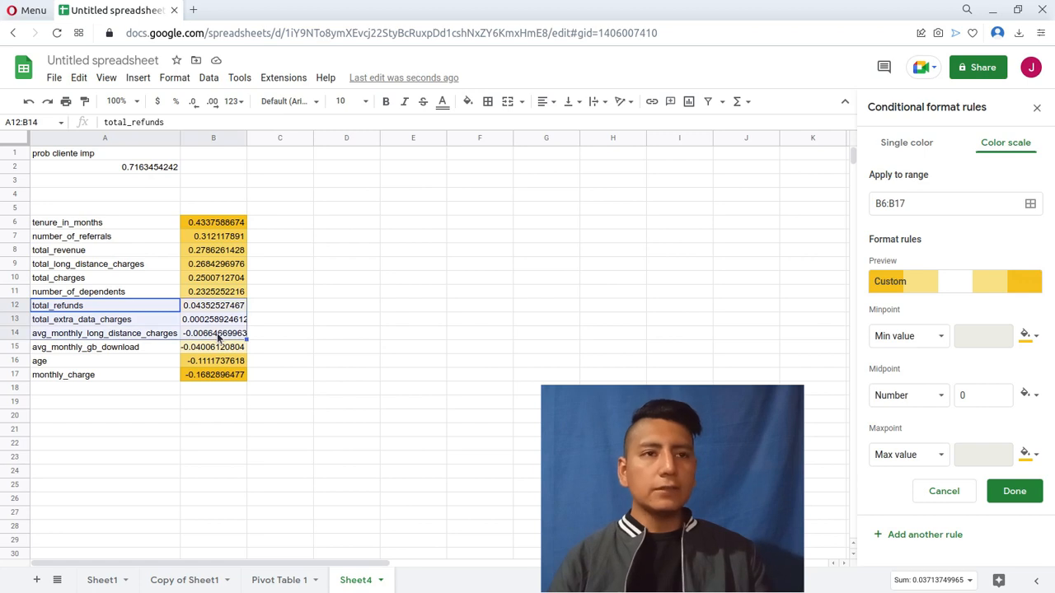
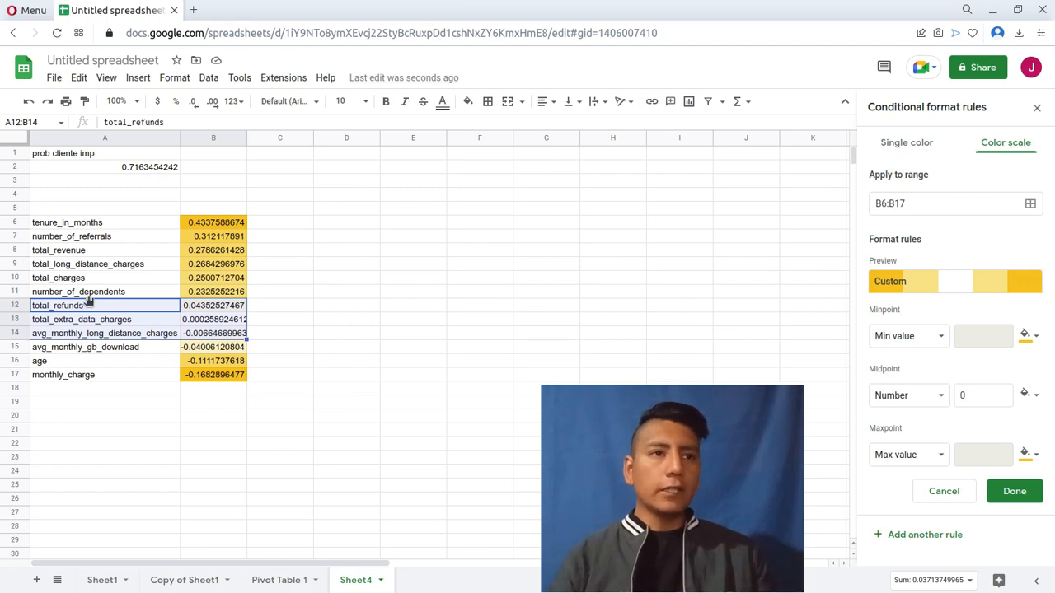
Examine the correlation rows for total_refunds, total_extra_data_charges and avg_monthly_long_distance_charges against the color scale.
{"action": "left_click", "coordinate": [205, 295], "text": "shift"}
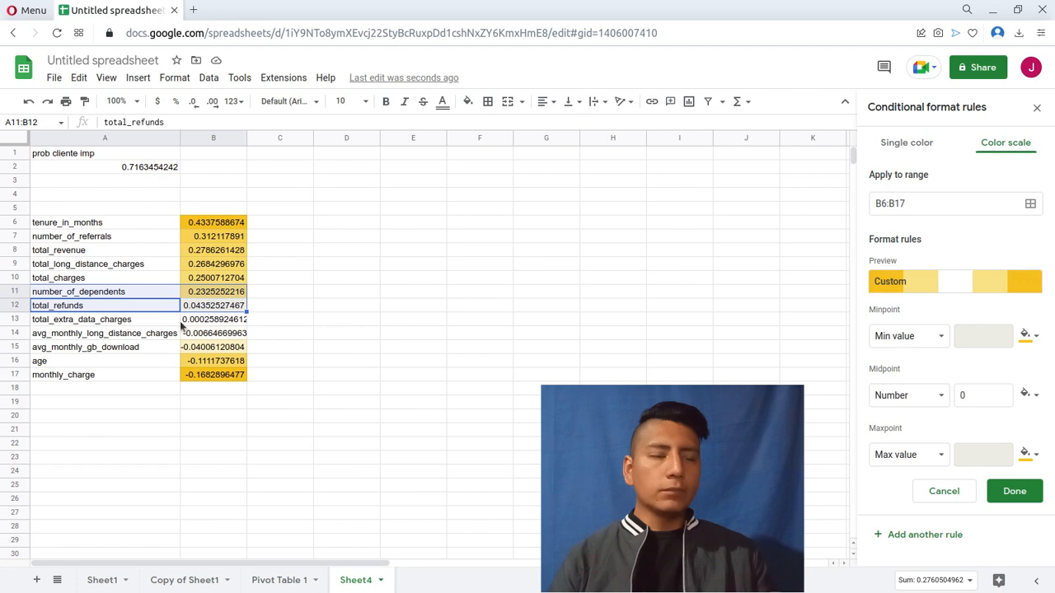
{"action": "left_click", "coordinate": [179, 322]}
{"action": "left_click_drag", "start_coordinate": [185, 325], "coordinate": [199, 324]}
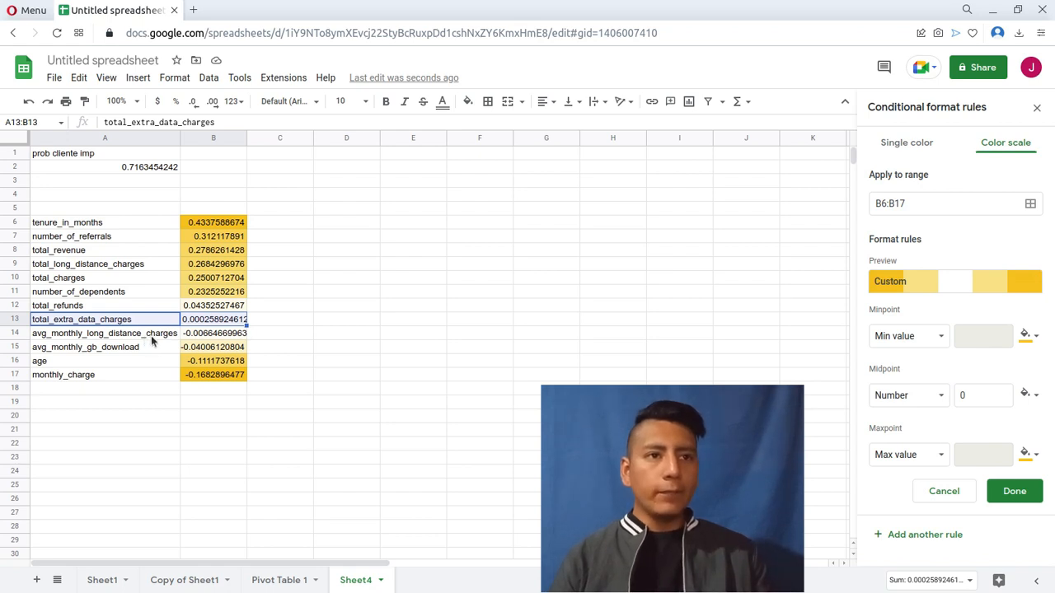
{"action": "key", "text": "Down"}
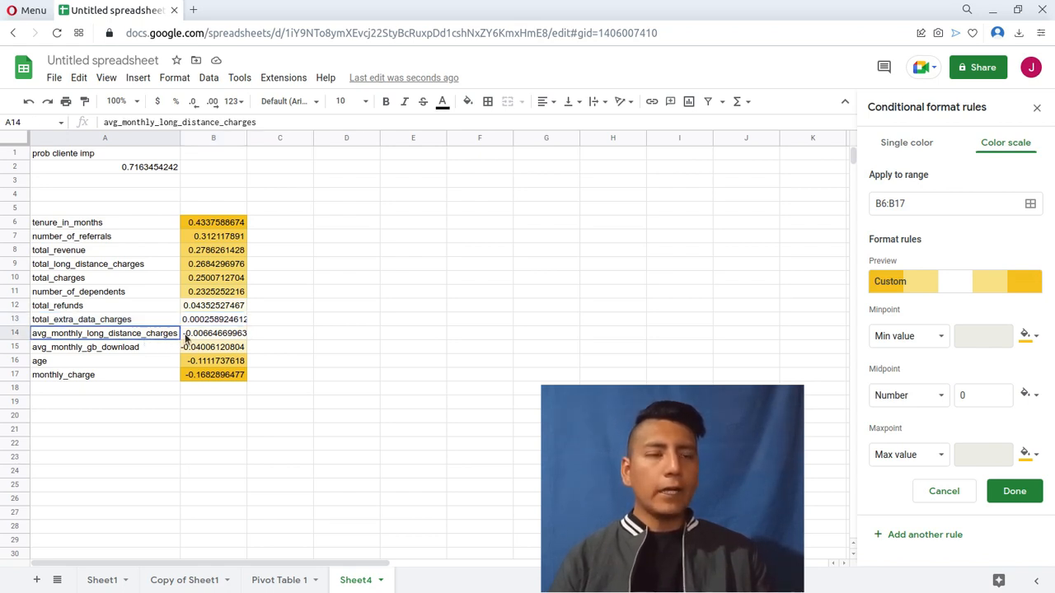
{"action": "key", "text": "shift+Right"}
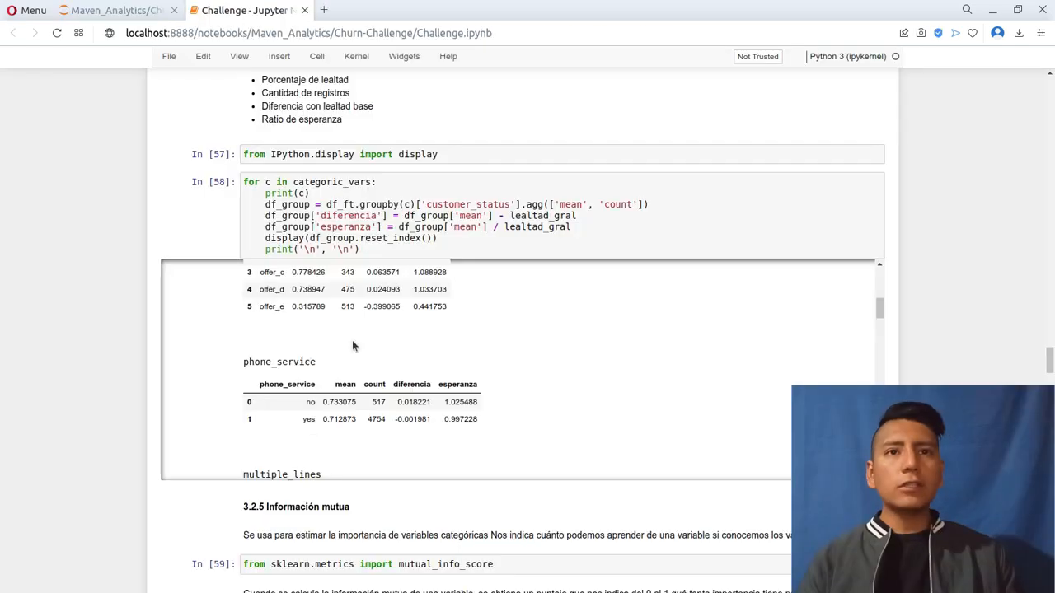
Switch to the Challenge notebook in Jupyter and review sections 3.2.5 and 3.2.6, through the correlation list, to section 4.1 on one-hot encoding.
{"action": "scroll", "coordinate": [123, 316], "scroll_direction": "down", "scroll_amount": 4}
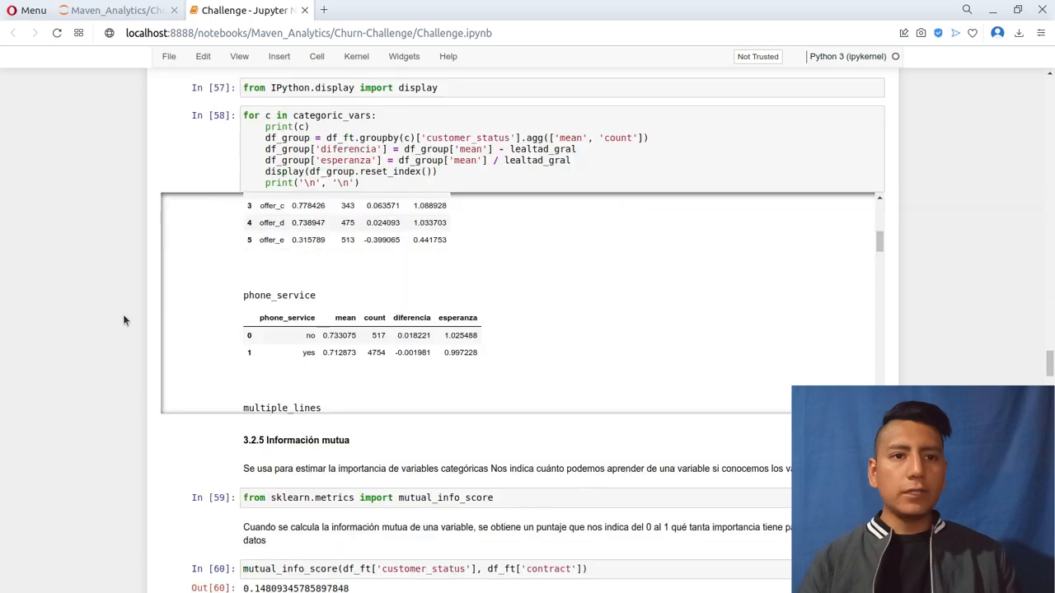
{"action": "scroll", "coordinate": [139, 307], "scroll_direction": "down", "scroll_amount": 5}
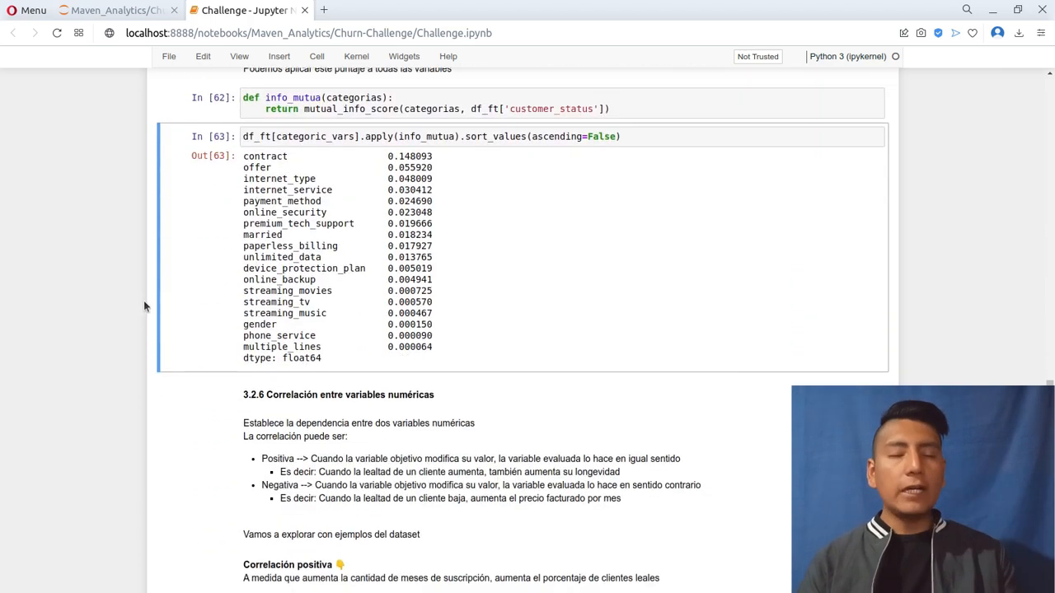
{"action": "scroll", "coordinate": [148, 303], "scroll_direction": "down", "scroll_amount": 3}
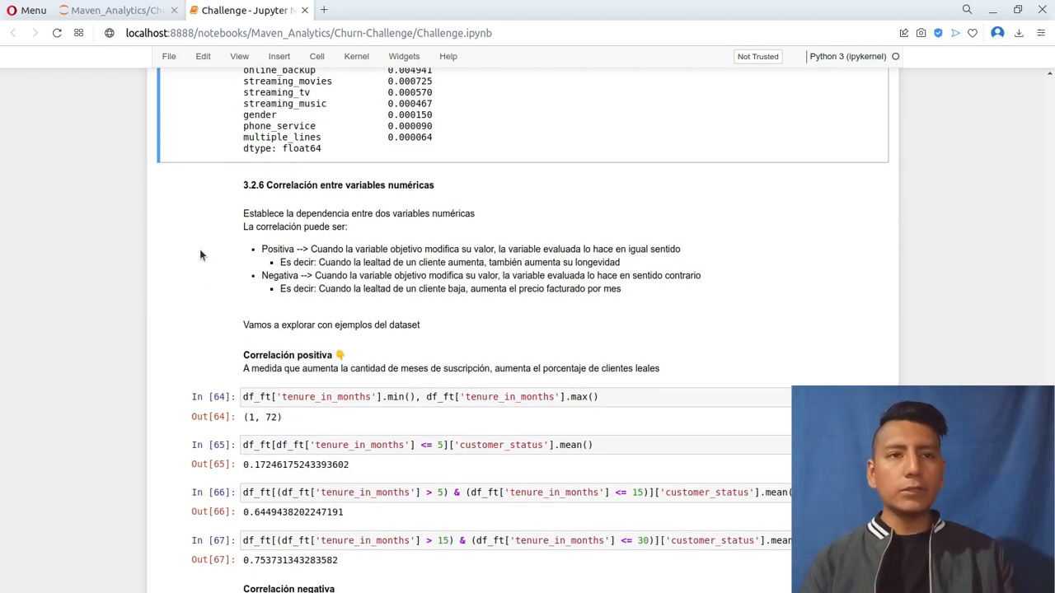
{"action": "scroll", "coordinate": [157, 311], "scroll_direction": "down", "scroll_amount": 3}
{"action": "scroll", "coordinate": [157, 312], "scroll_direction": "down", "scroll_amount": 3}
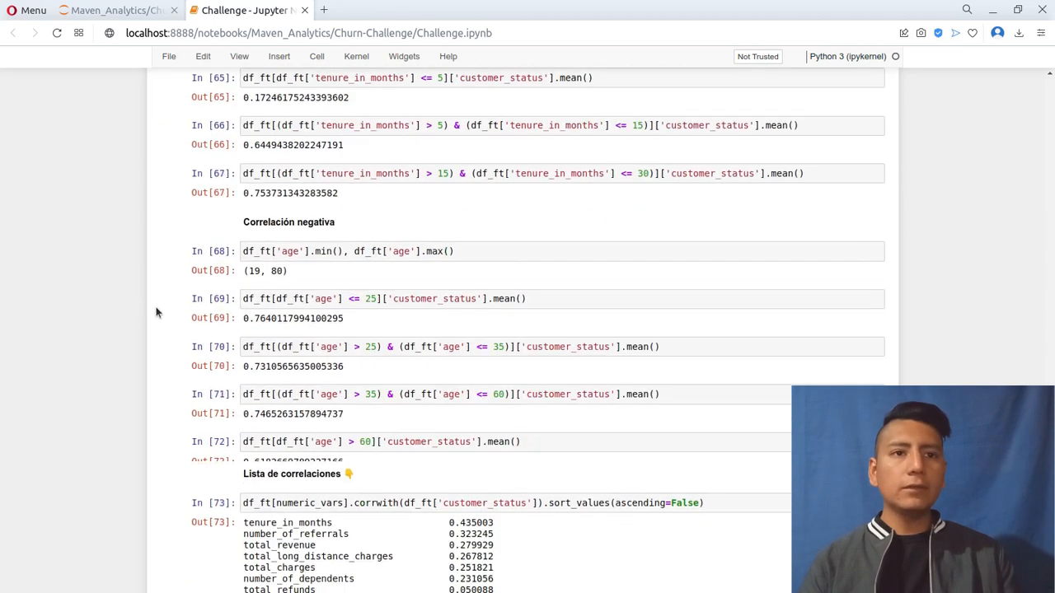
{"action": "scroll", "coordinate": [157, 312], "scroll_direction": "down", "scroll_amount": 3}
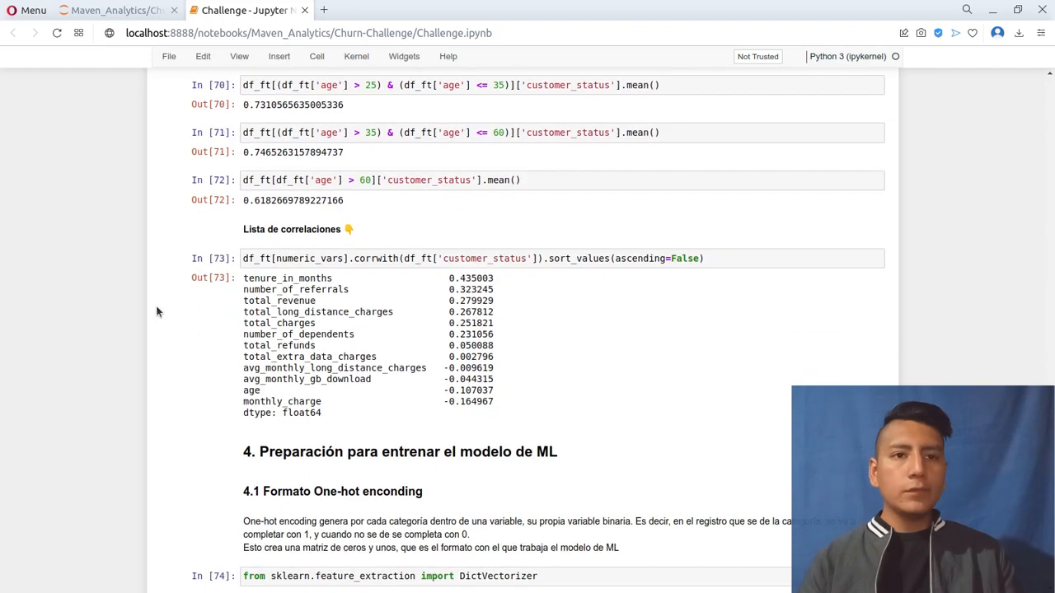
{"action": "scroll", "coordinate": [156, 312], "scroll_direction": "down", "scroll_amount": 3}
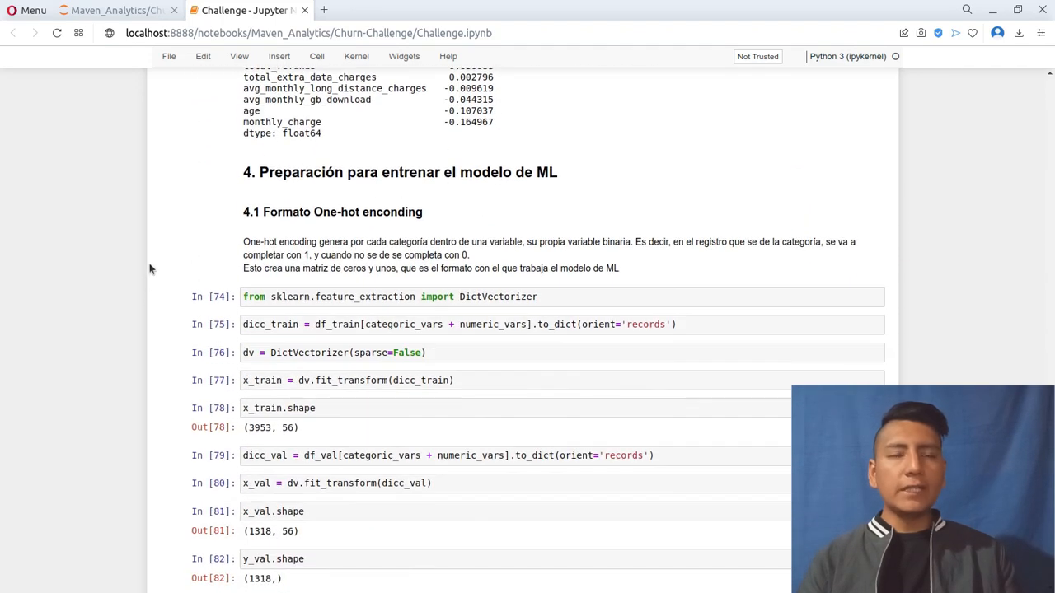